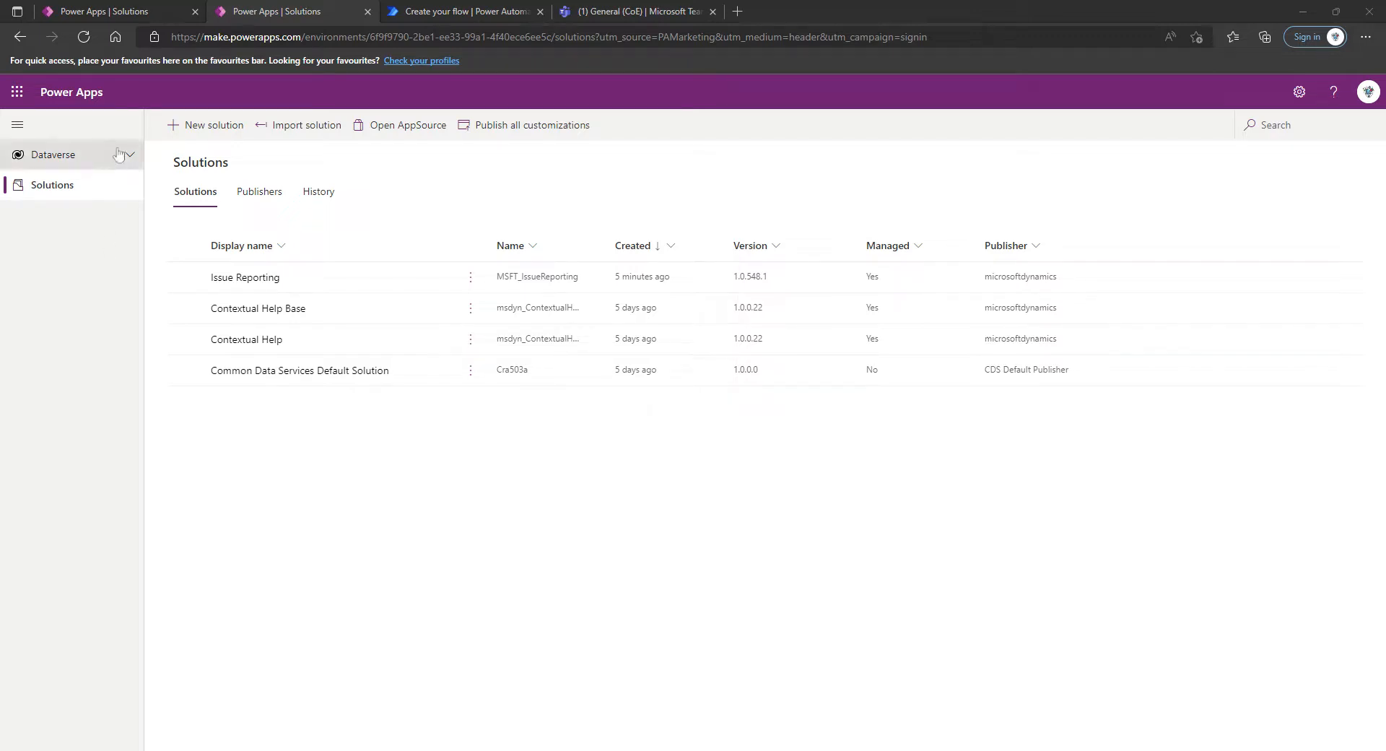
# Create an Approvals connection from the Dataverse connections area of the CoE environment
pyautogui.click(79, 154)
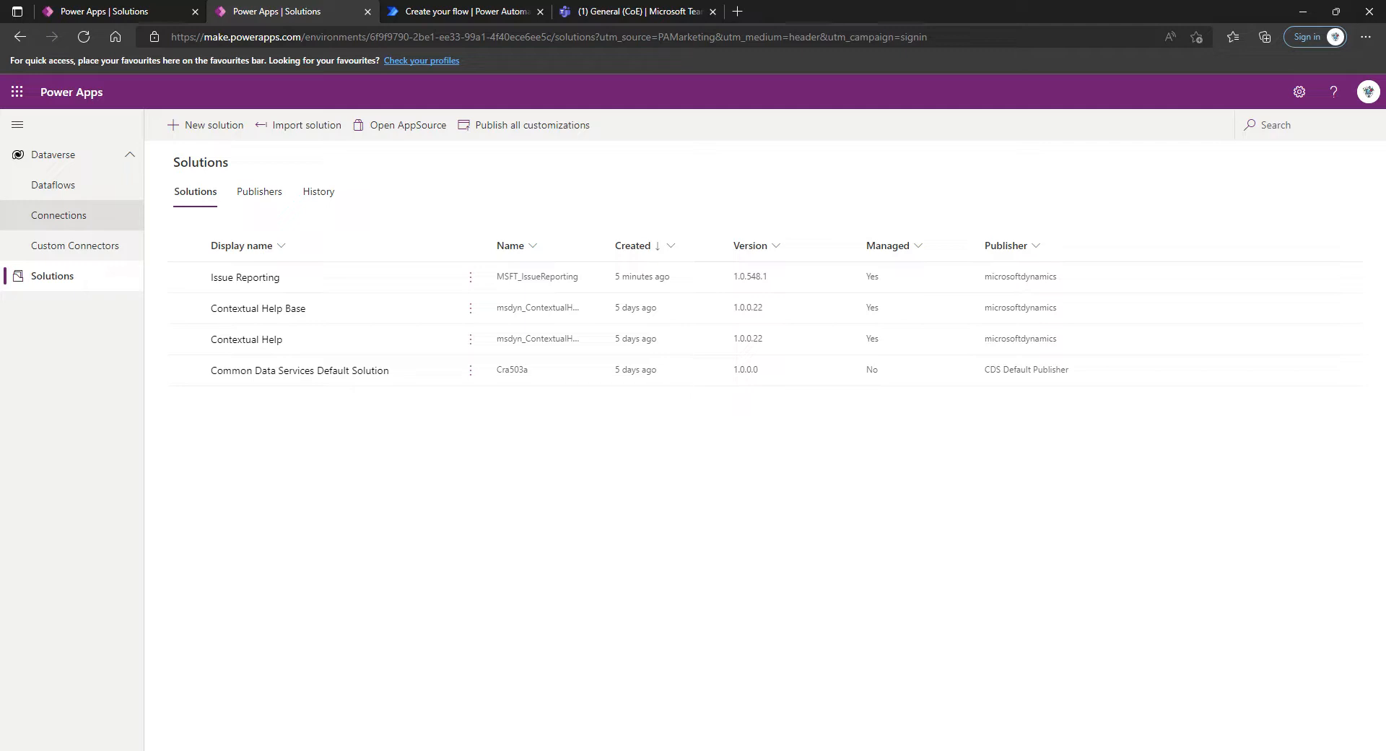
pyautogui.click(99, 216)
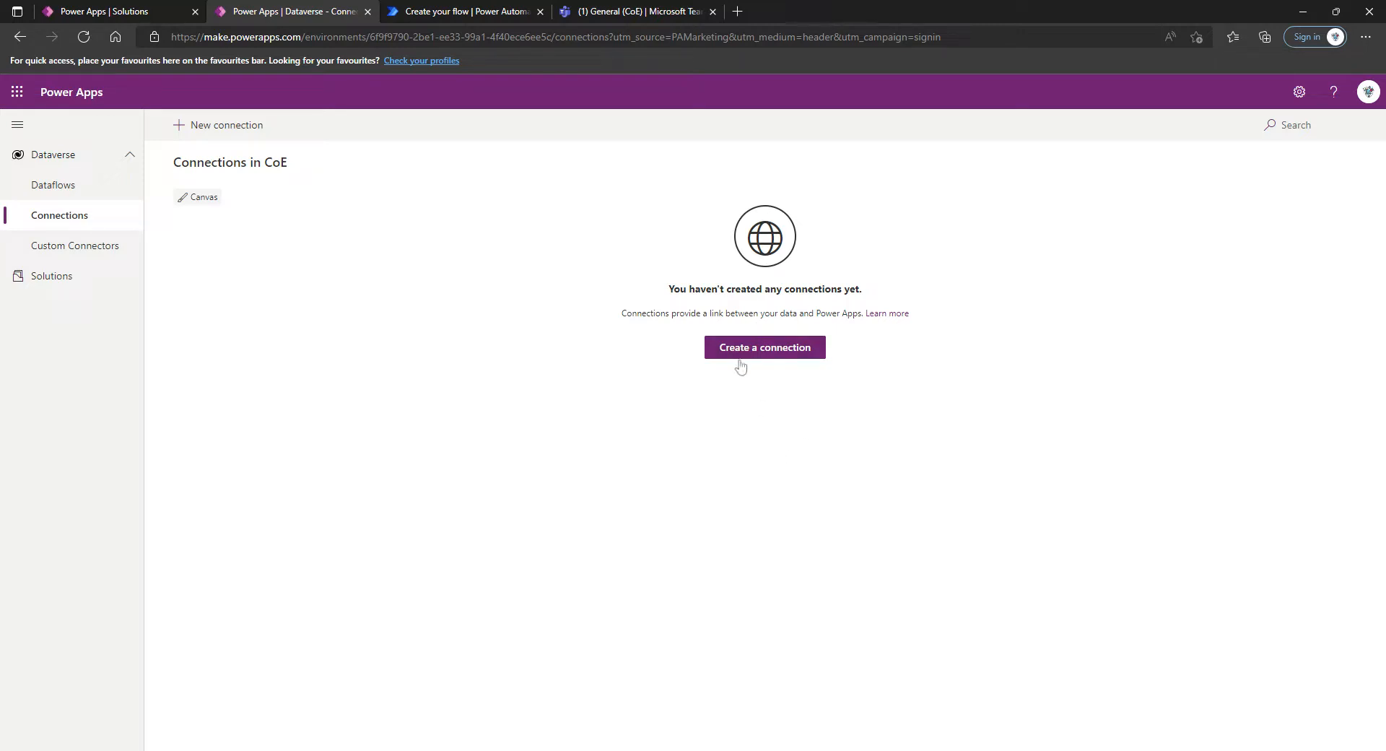
pyautogui.click(777, 349)
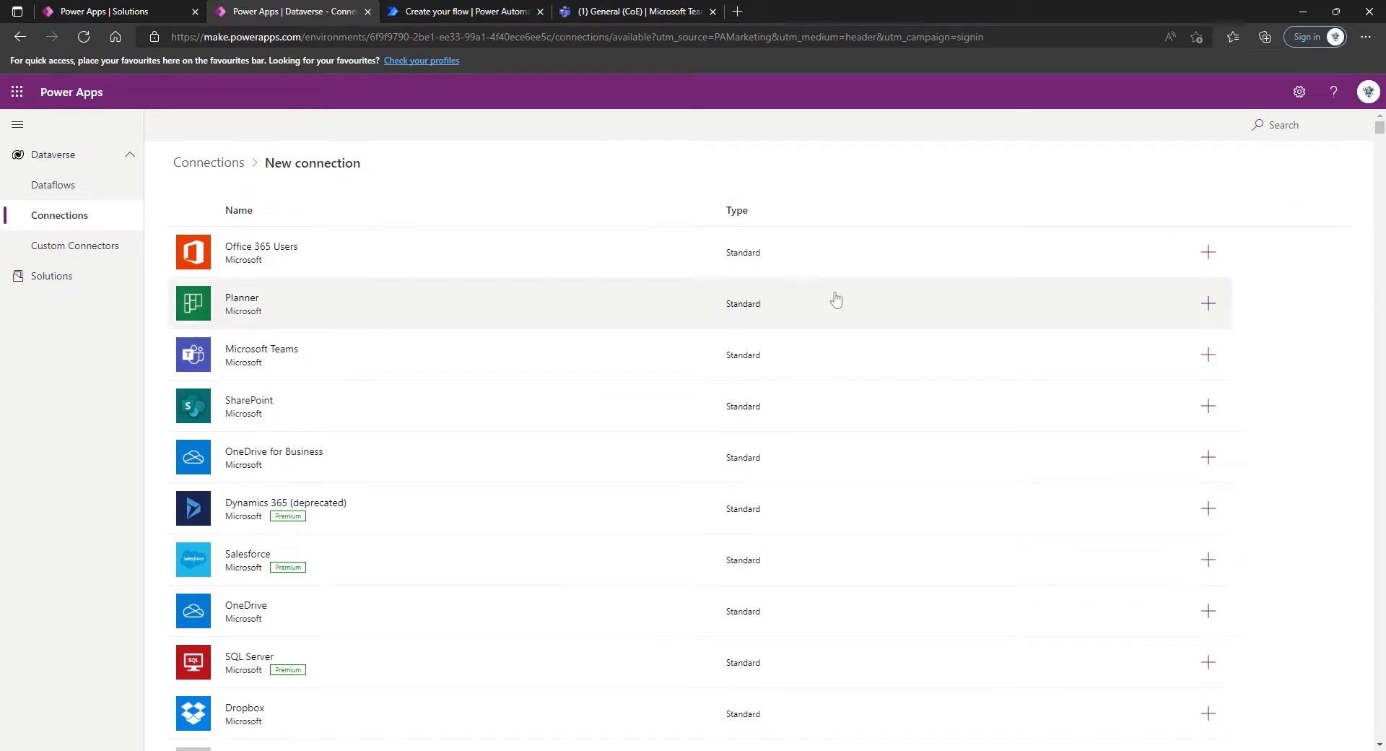
pyautogui.scroll(-1, 835, 300)
pyautogui.scroll(1, 1285, 168)
pyautogui.click(1281, 125)
pyautogui.write('a')
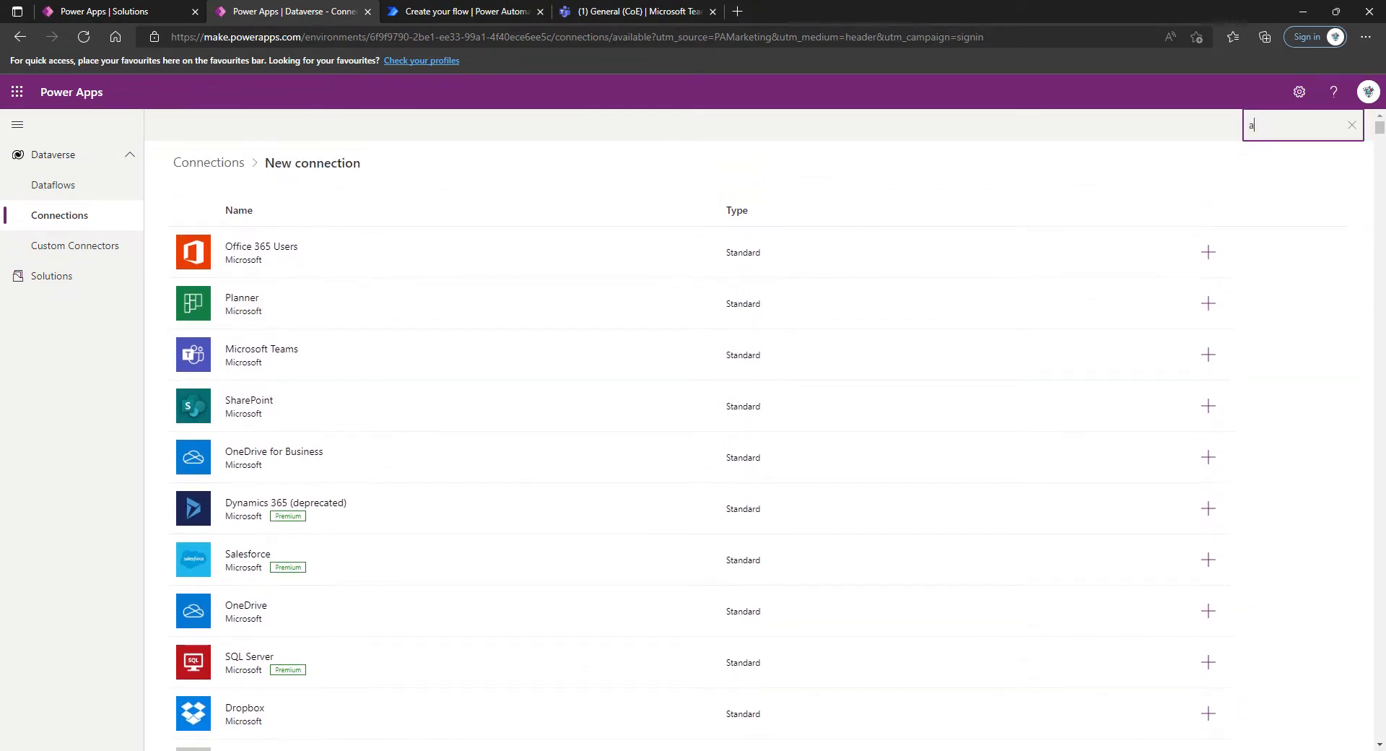
pyautogui.write('pprovals')
pyautogui.click(232, 266)
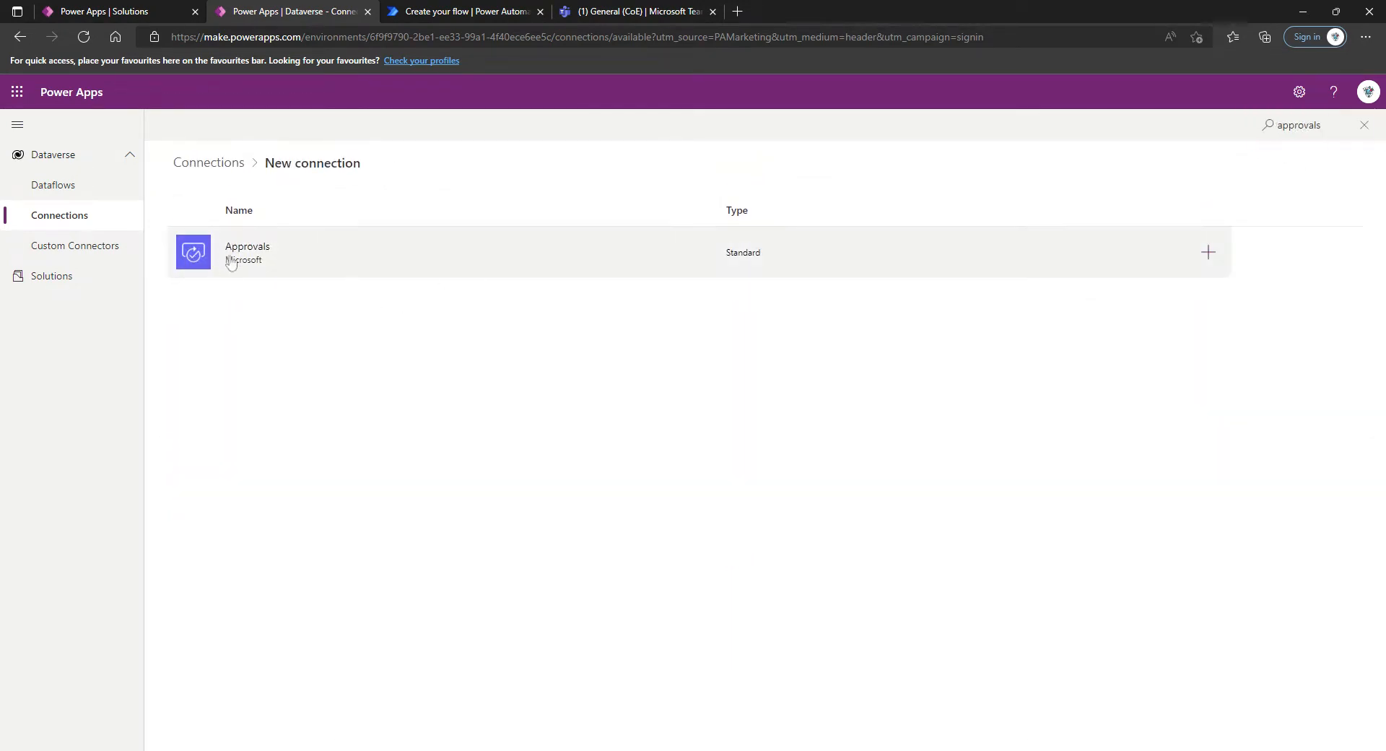
pyautogui.click(1206, 255)
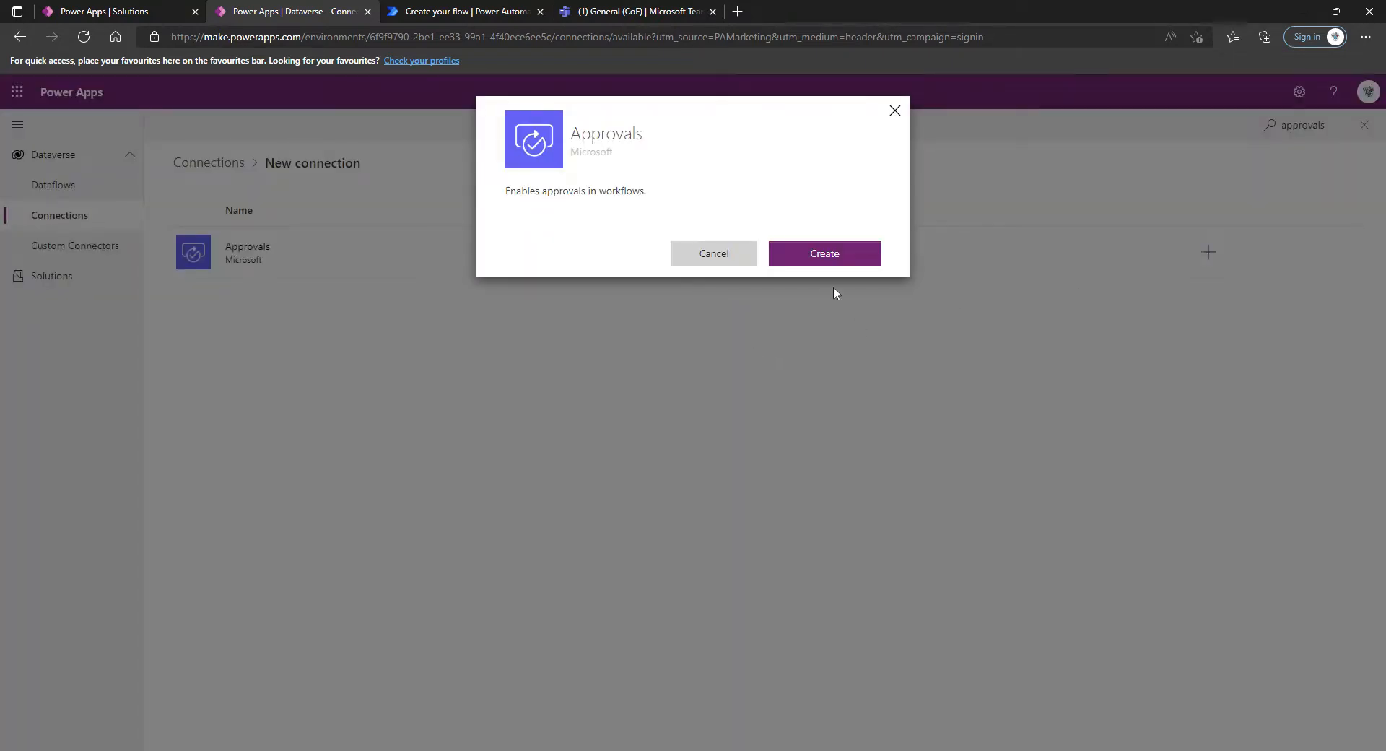
pyautogui.click(830, 257)
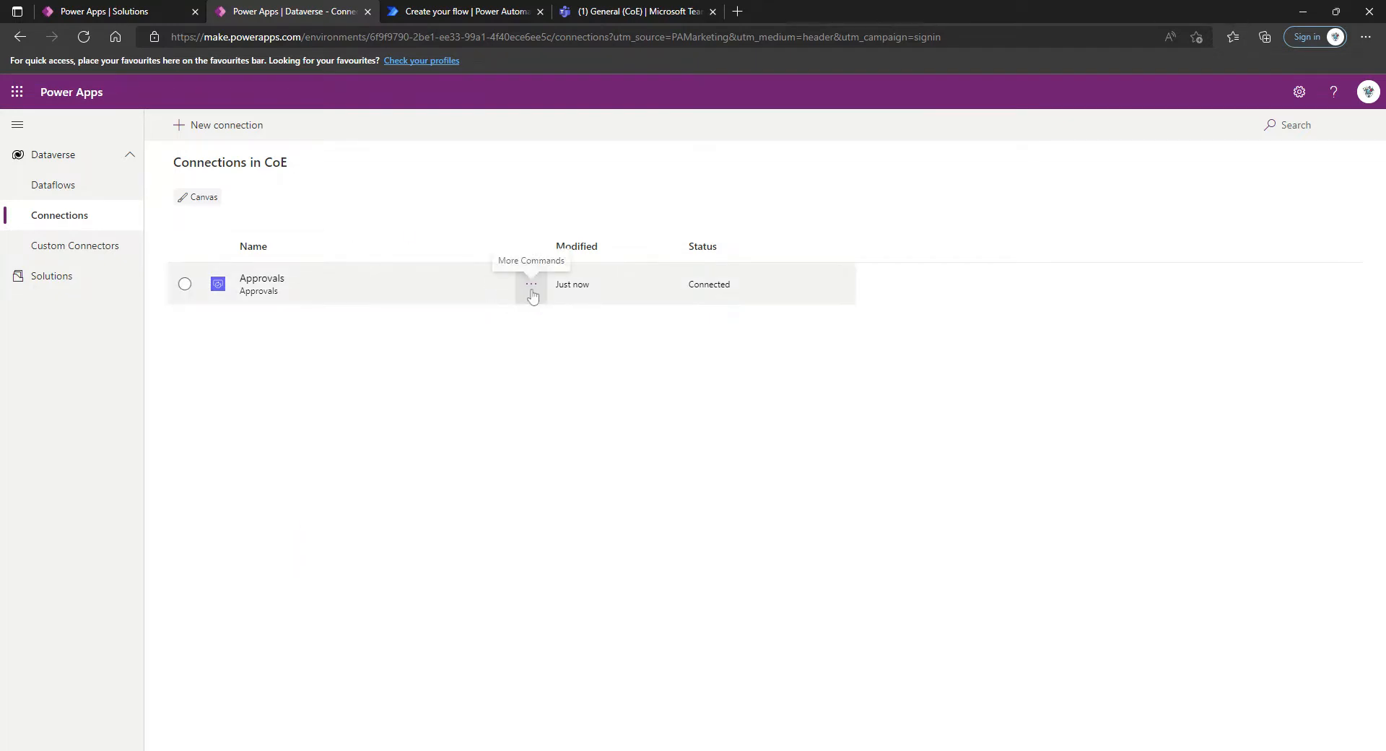
pyautogui.click(1296, 125)
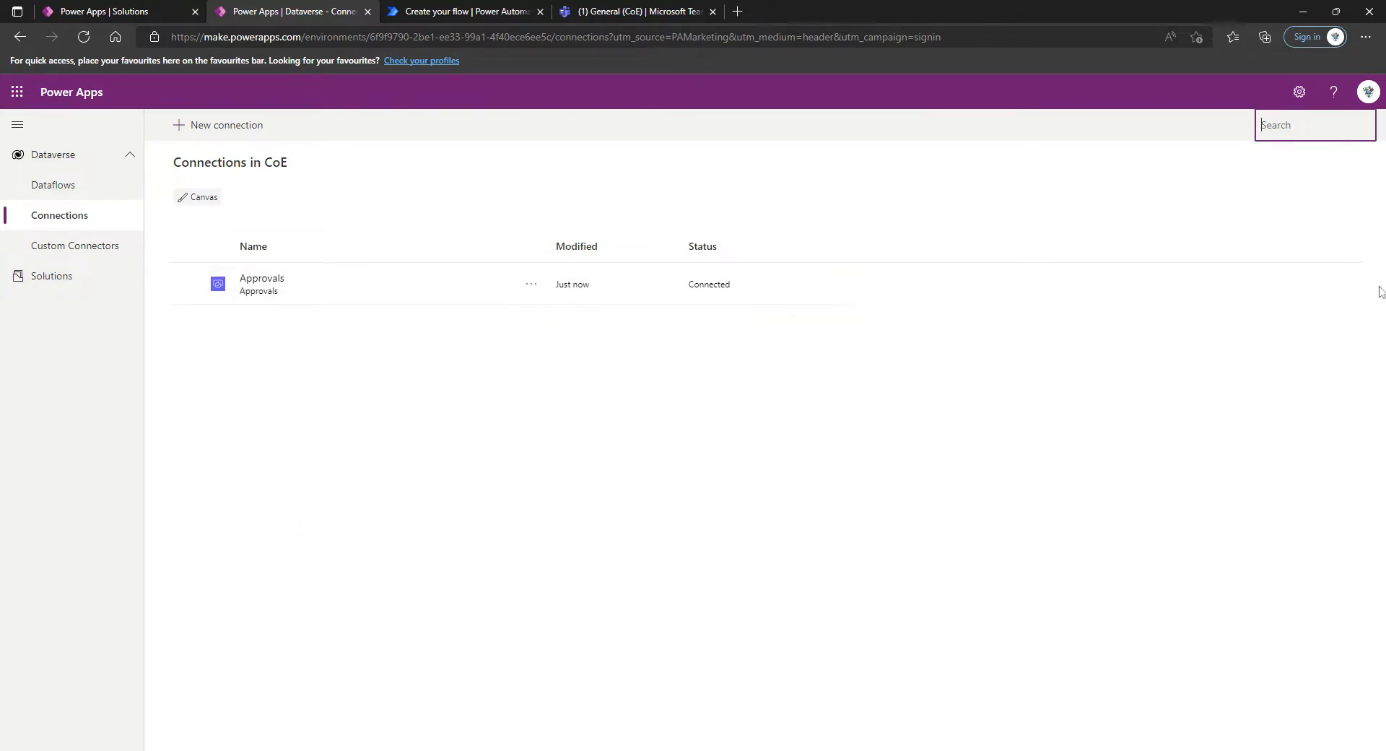
pyautogui.write('datave')
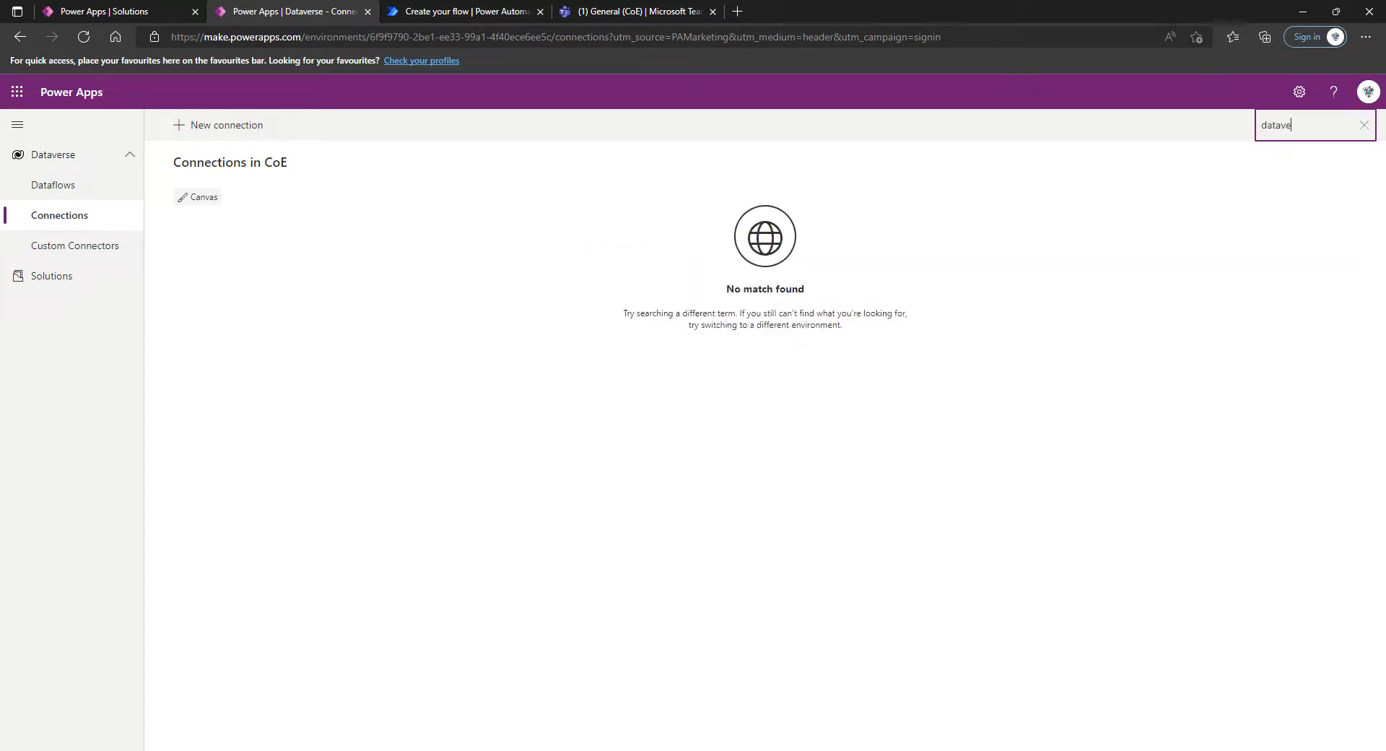
pyautogui.write('rse')
pyautogui.click(1364, 125)
# Add a new connection for the Microsoft Dataverse (legacy) connector
pyautogui.click(231, 129)
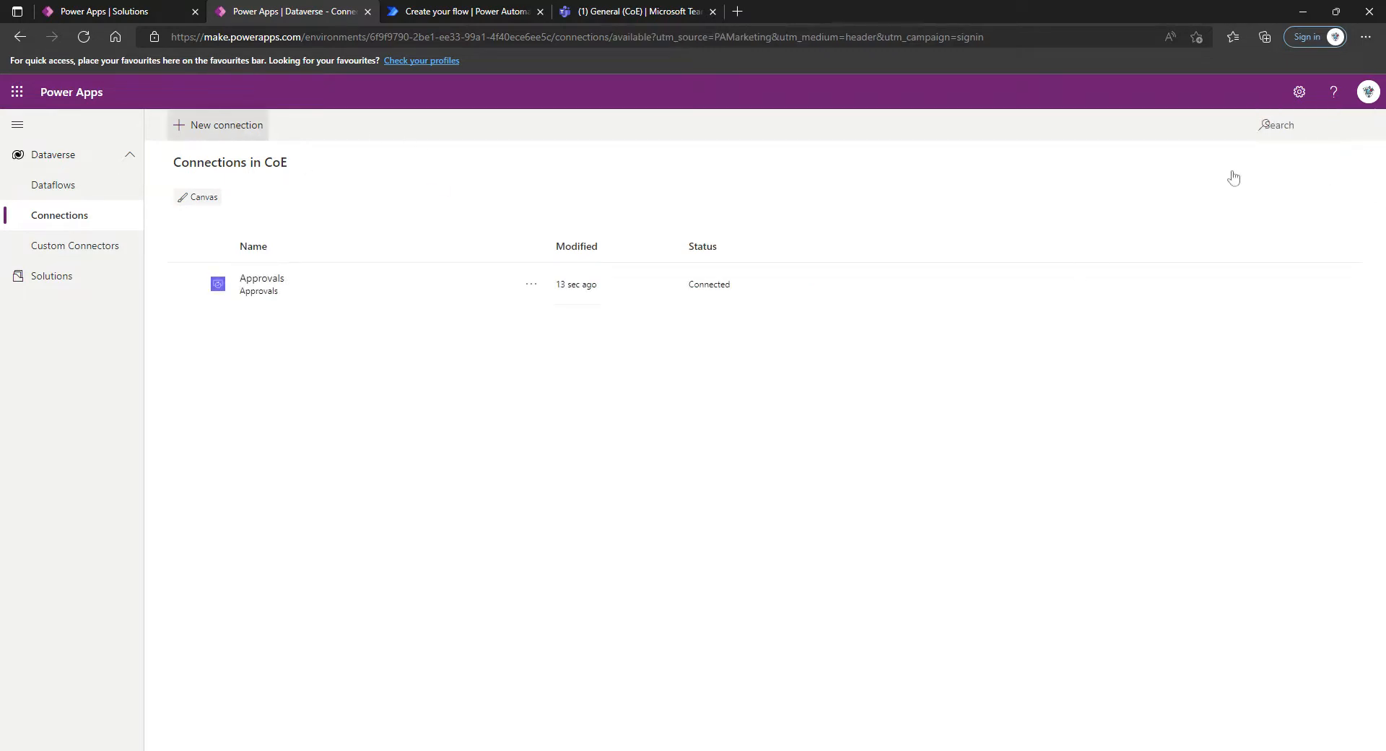
pyautogui.click(1278, 125)
pyautogui.write('datavers')
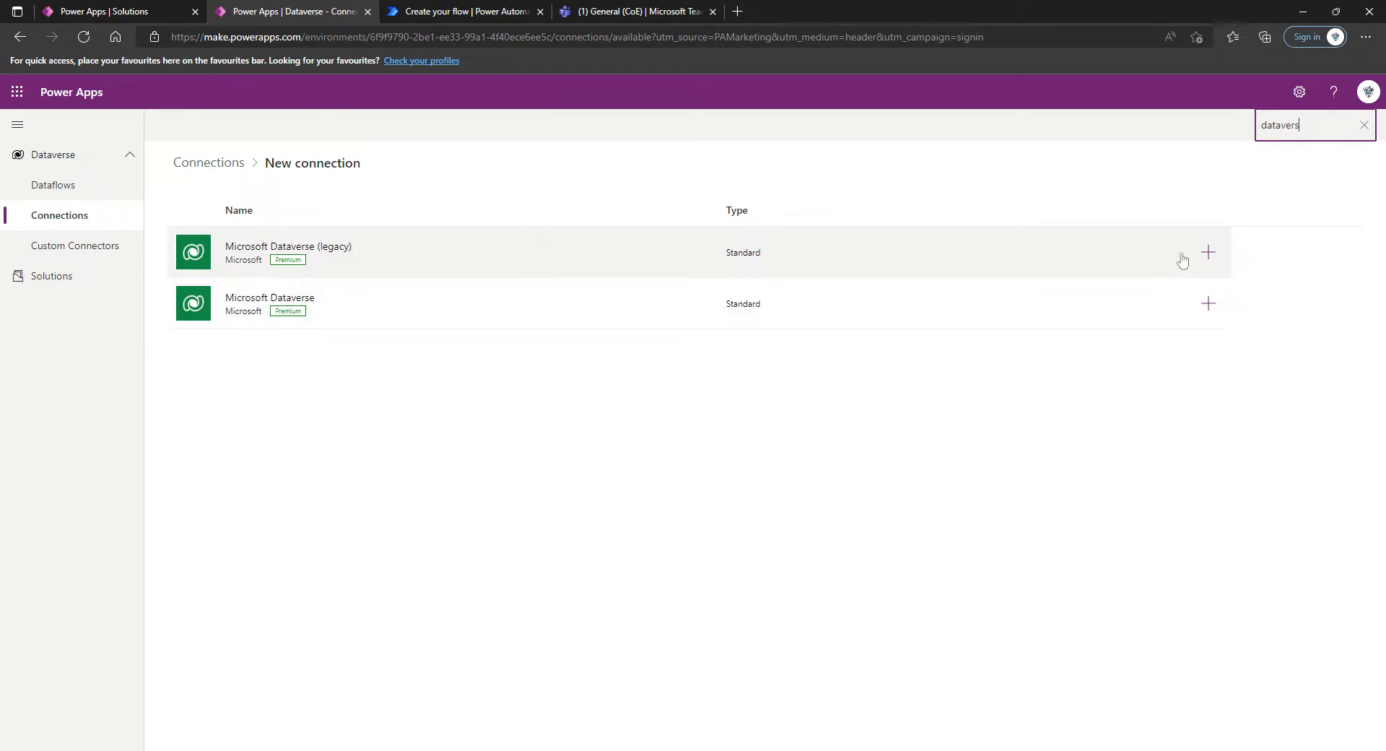
pyautogui.click(1208, 252)
pyautogui.click(821, 255)
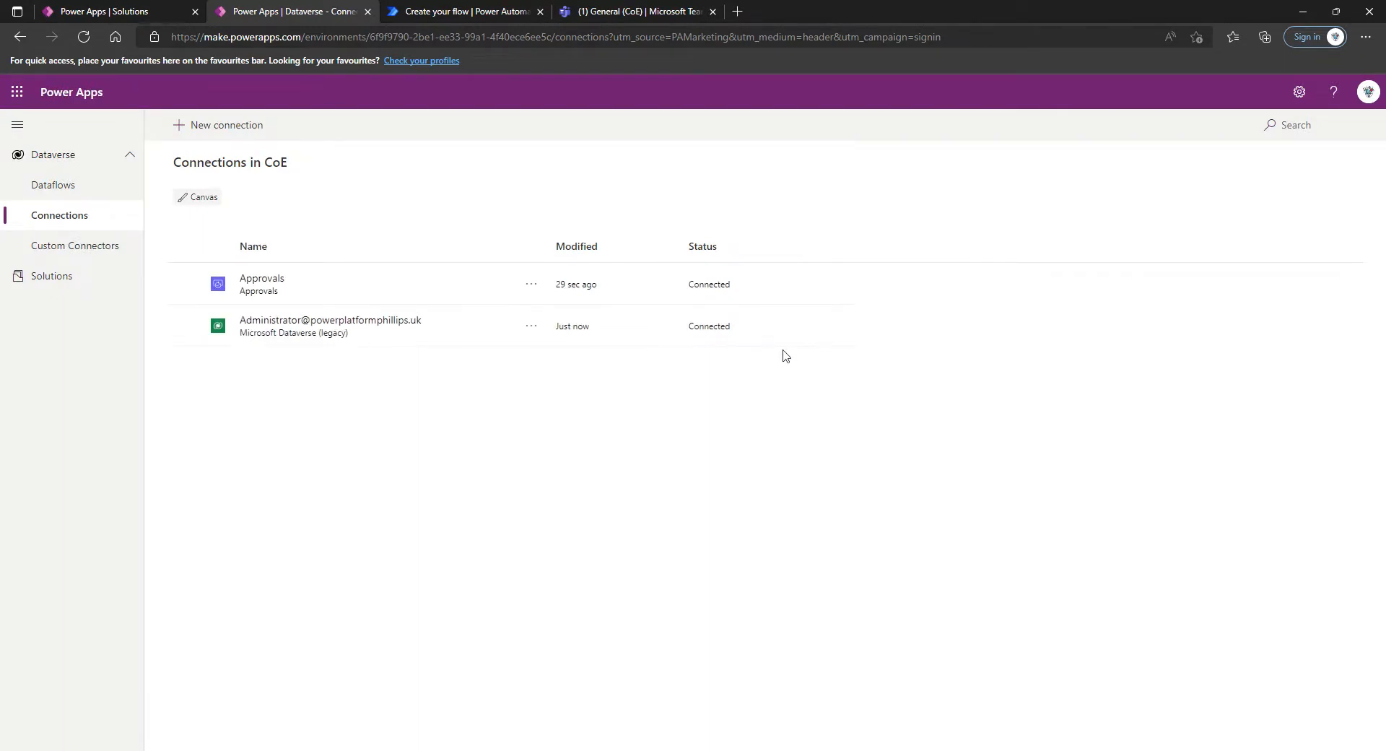
# Add a new connection for the current, non-legacy Microsoft Dataverse connector
pyautogui.click(214, 127)
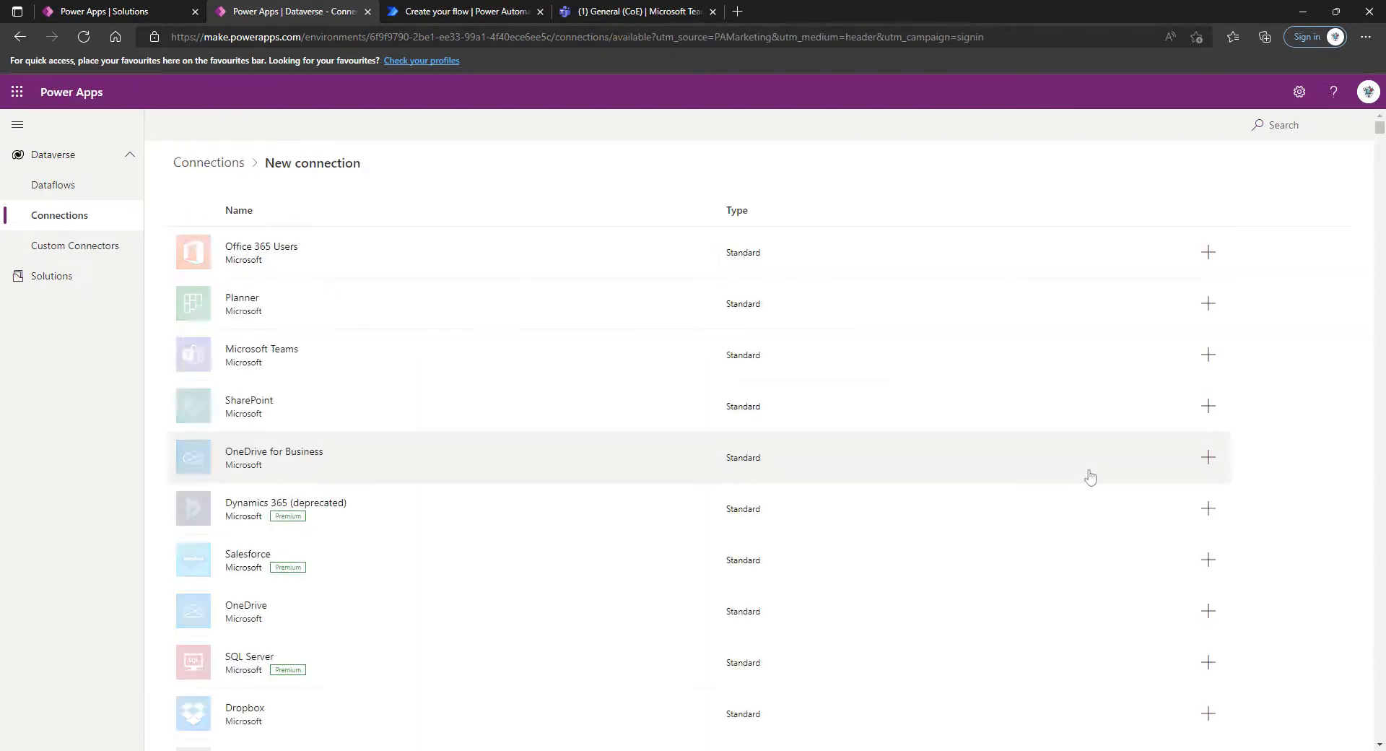
pyautogui.click(1289, 125)
pyautogui.write('datavers')
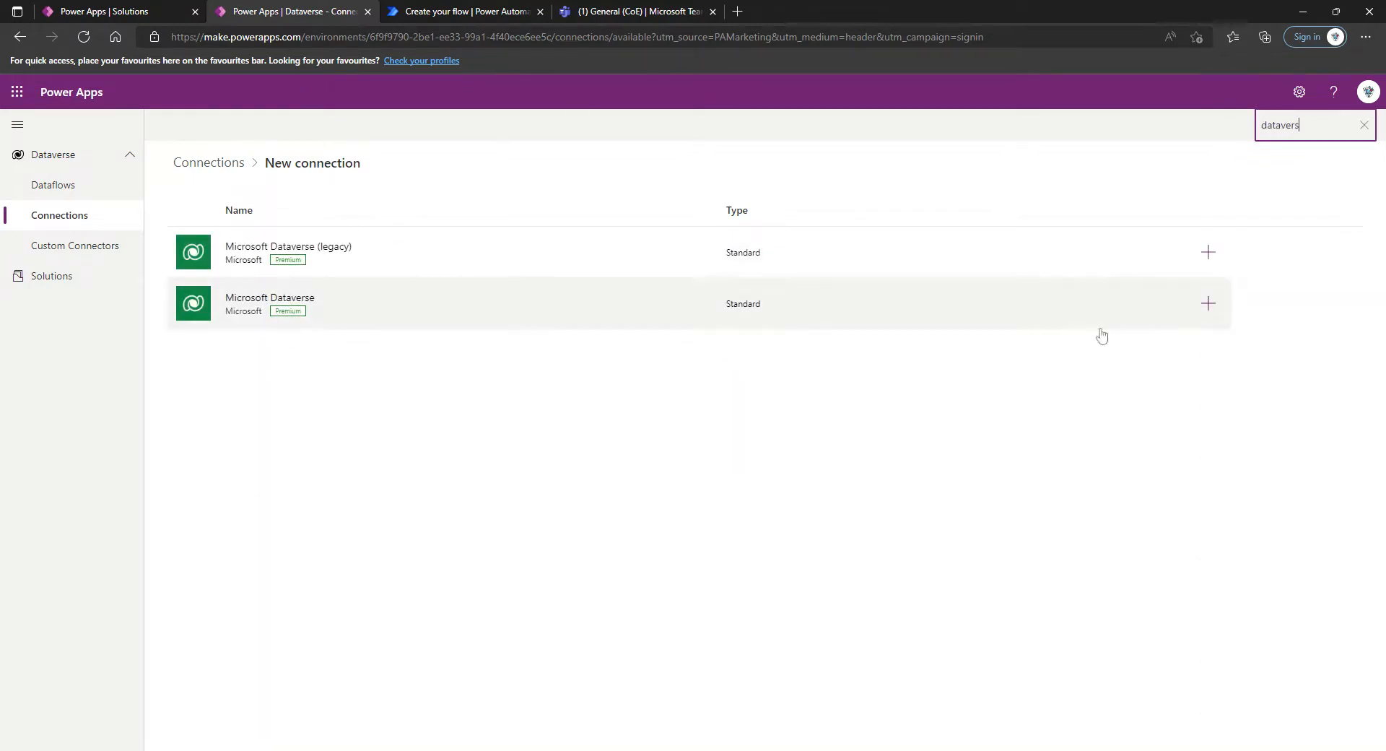
pyautogui.click(1208, 303)
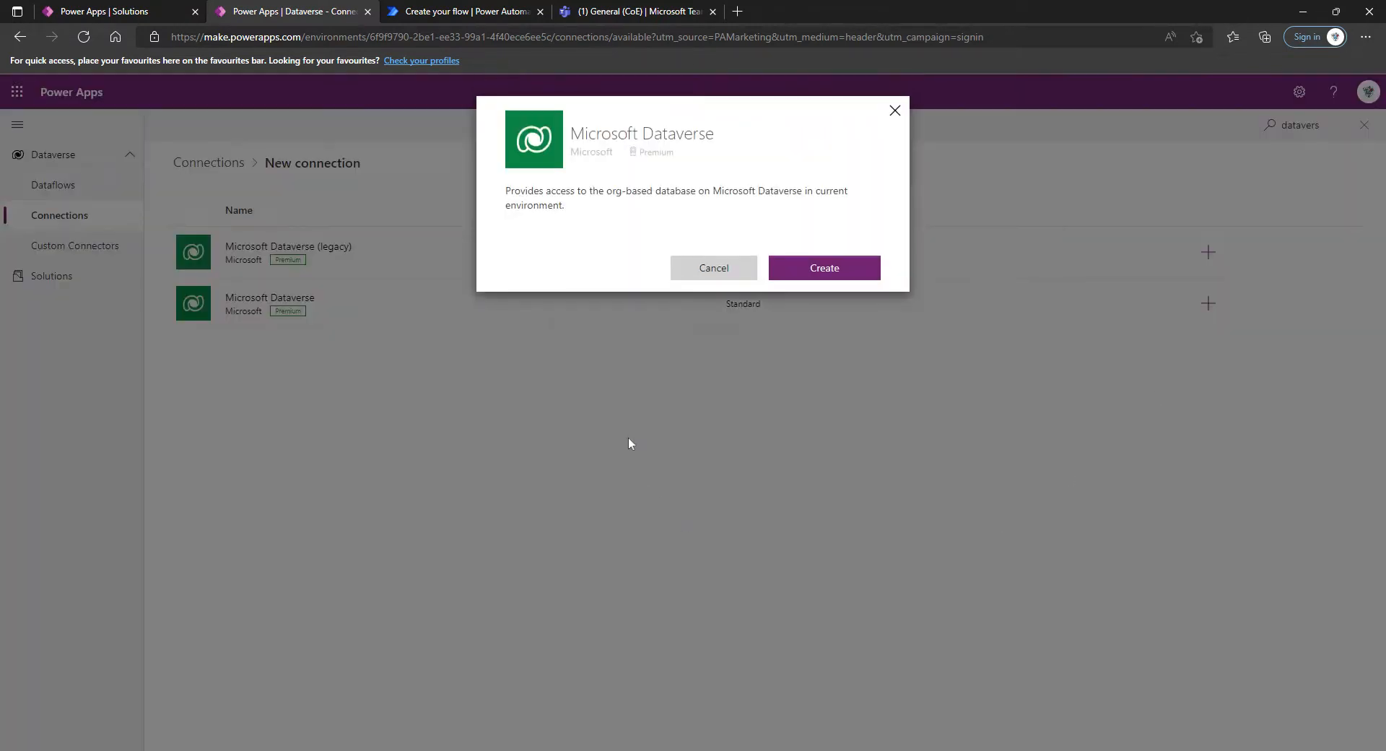
pyautogui.click(819, 273)
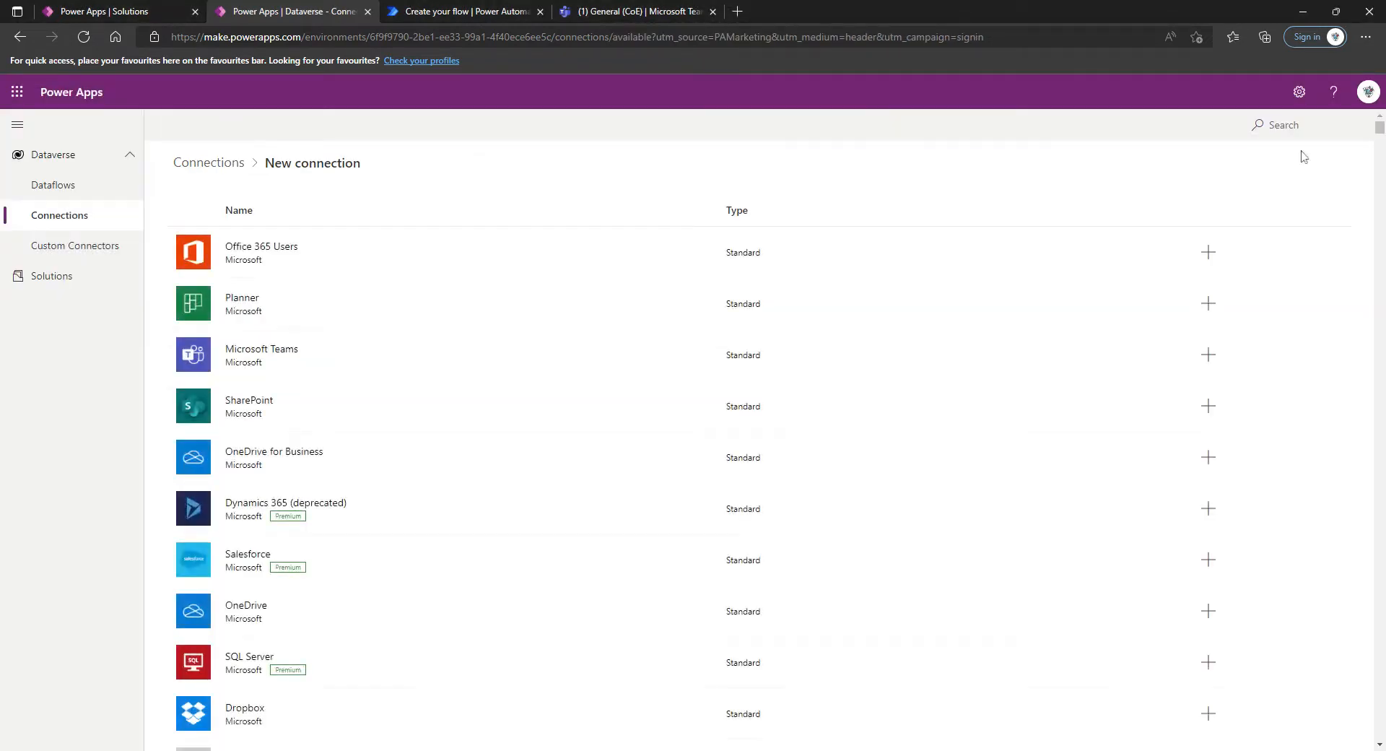
# Create a Microsoft Teams connection, going through the required sign-in, and reload the connections page
pyautogui.click(1284, 125)
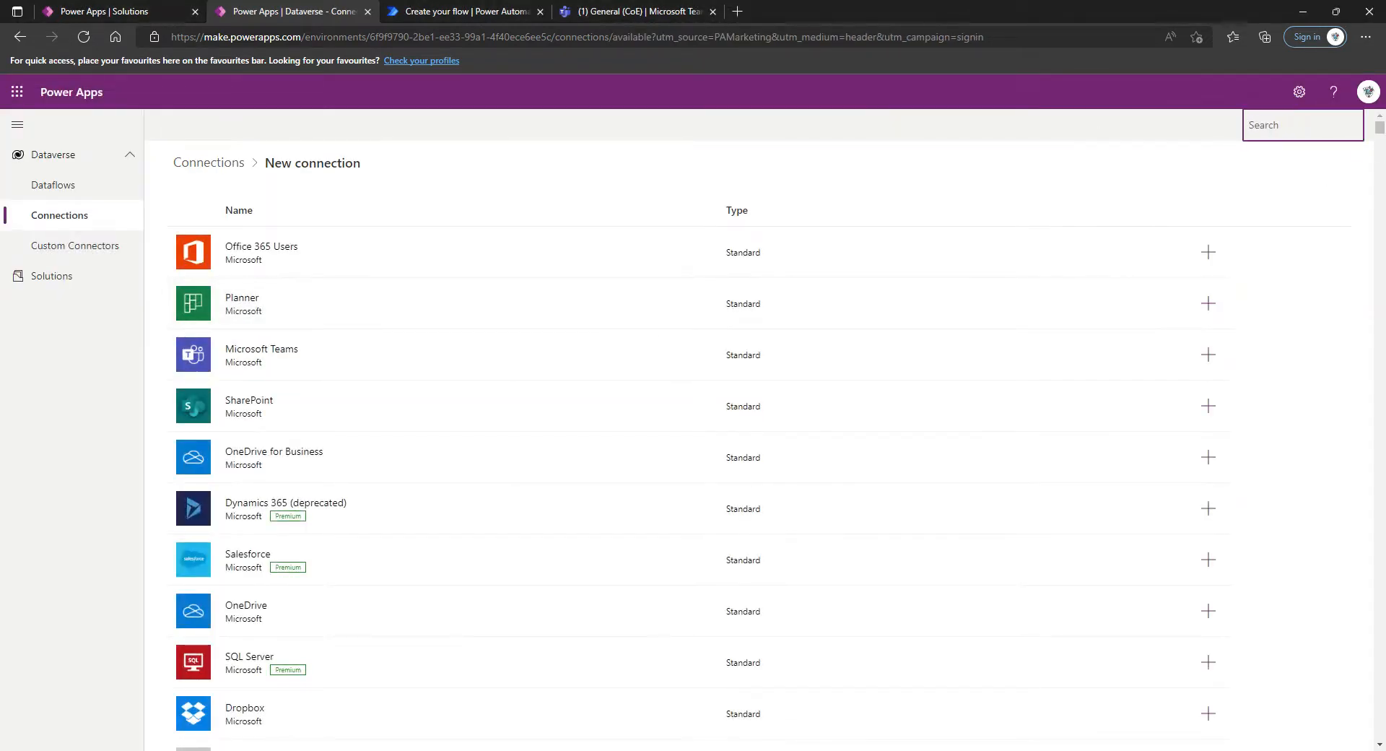
pyautogui.write('teams')
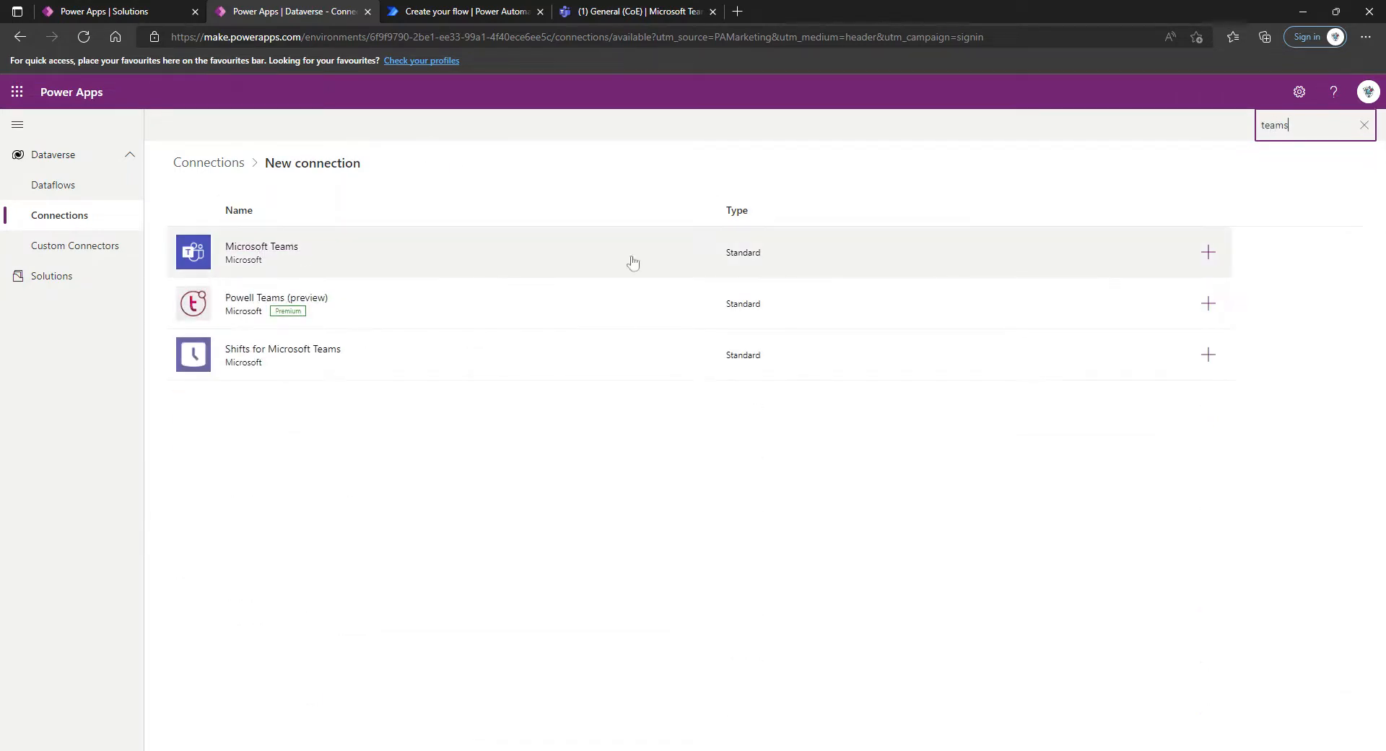
pyautogui.click(1209, 252)
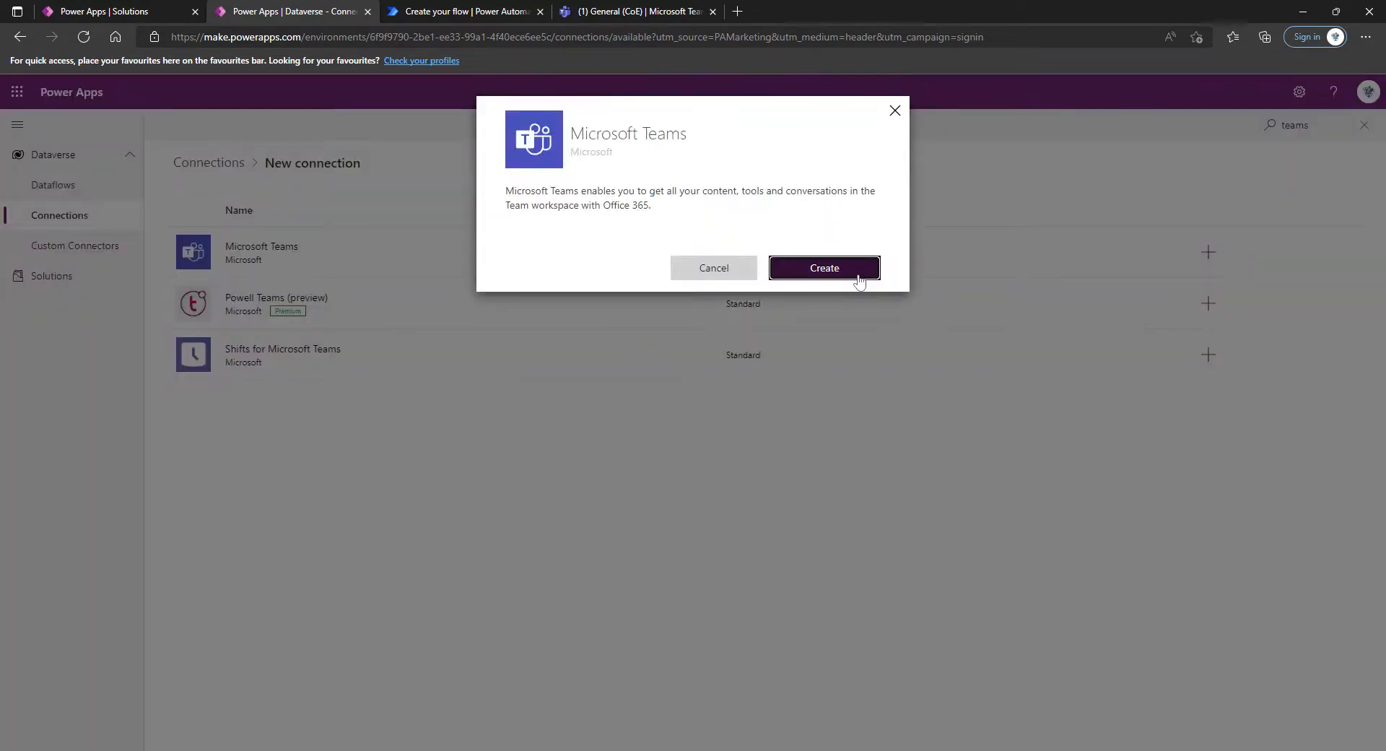
pyautogui.click(824, 267)
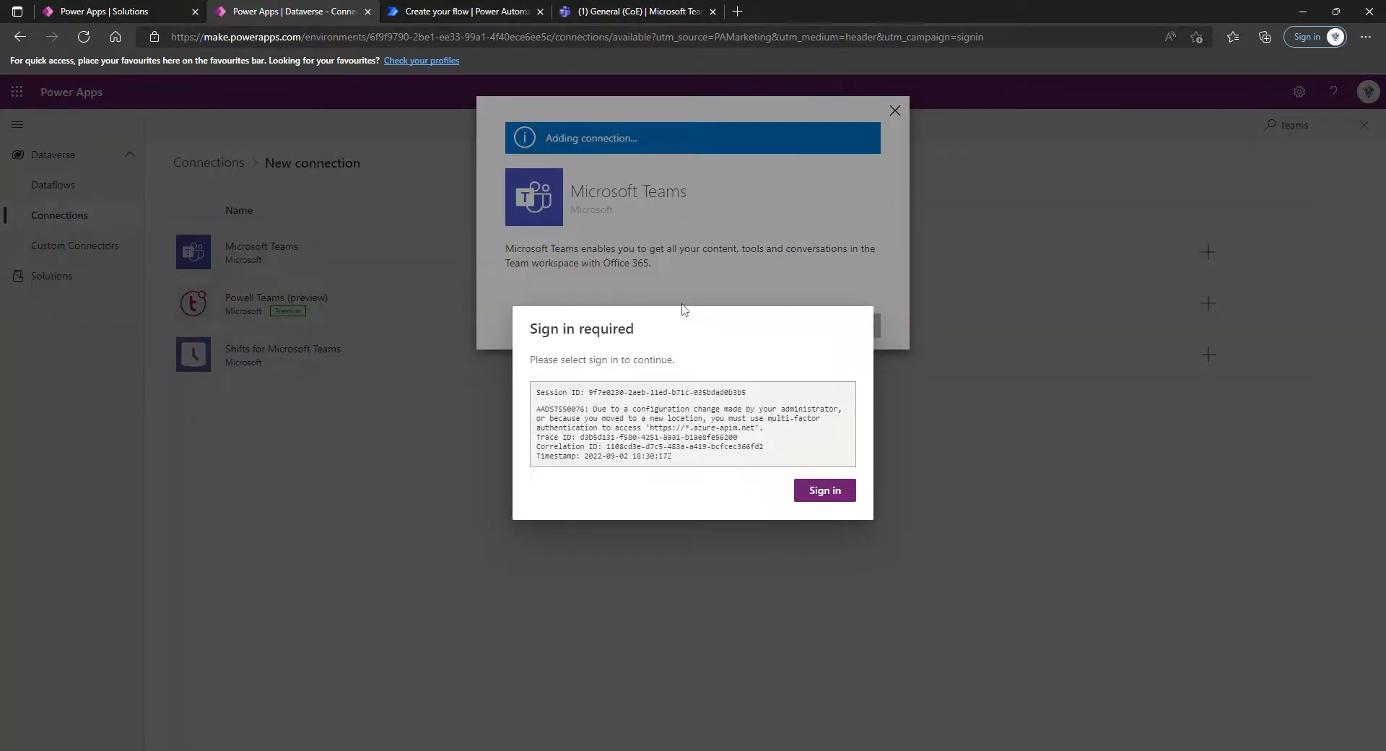
pyautogui.click(819, 490)
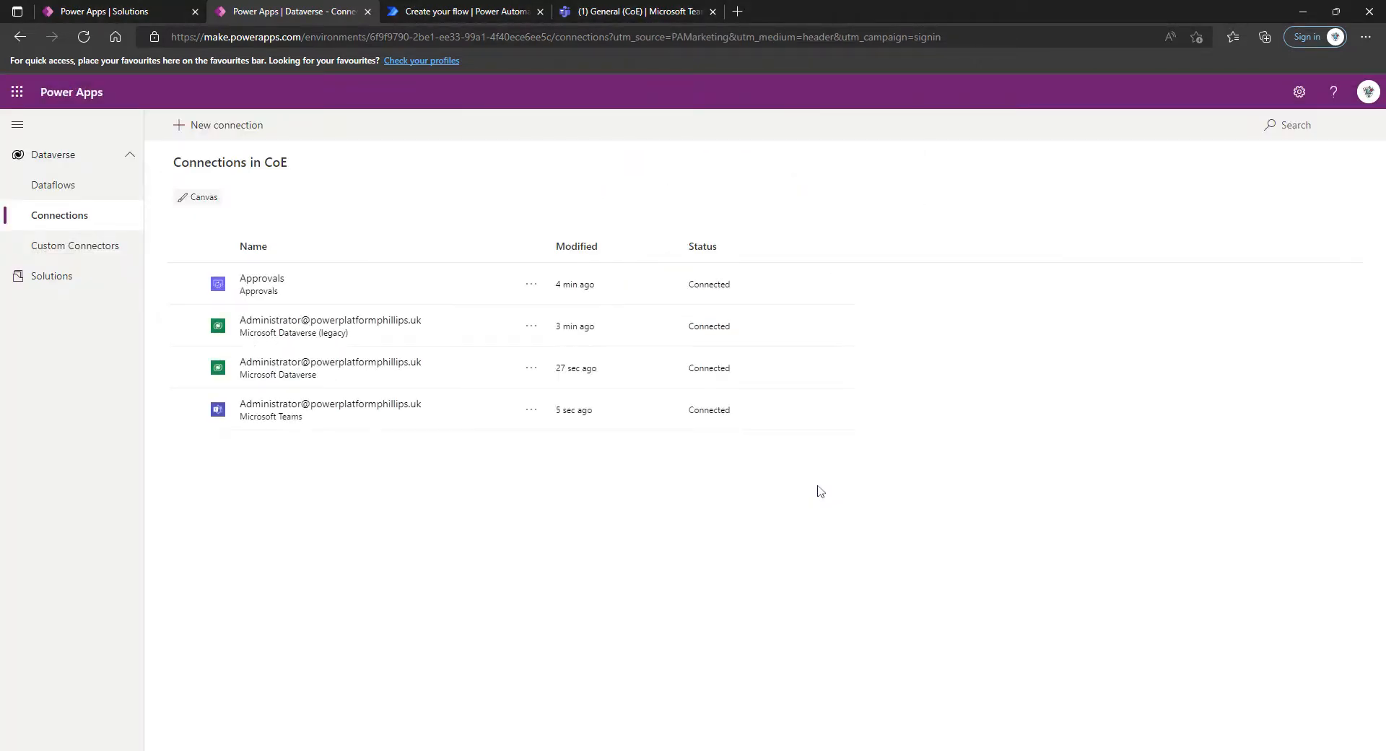
pyautogui.click(89, 34)
# Find the Office 365 Users connector among the available connectors and create a connection for it
pyautogui.click(226, 128)
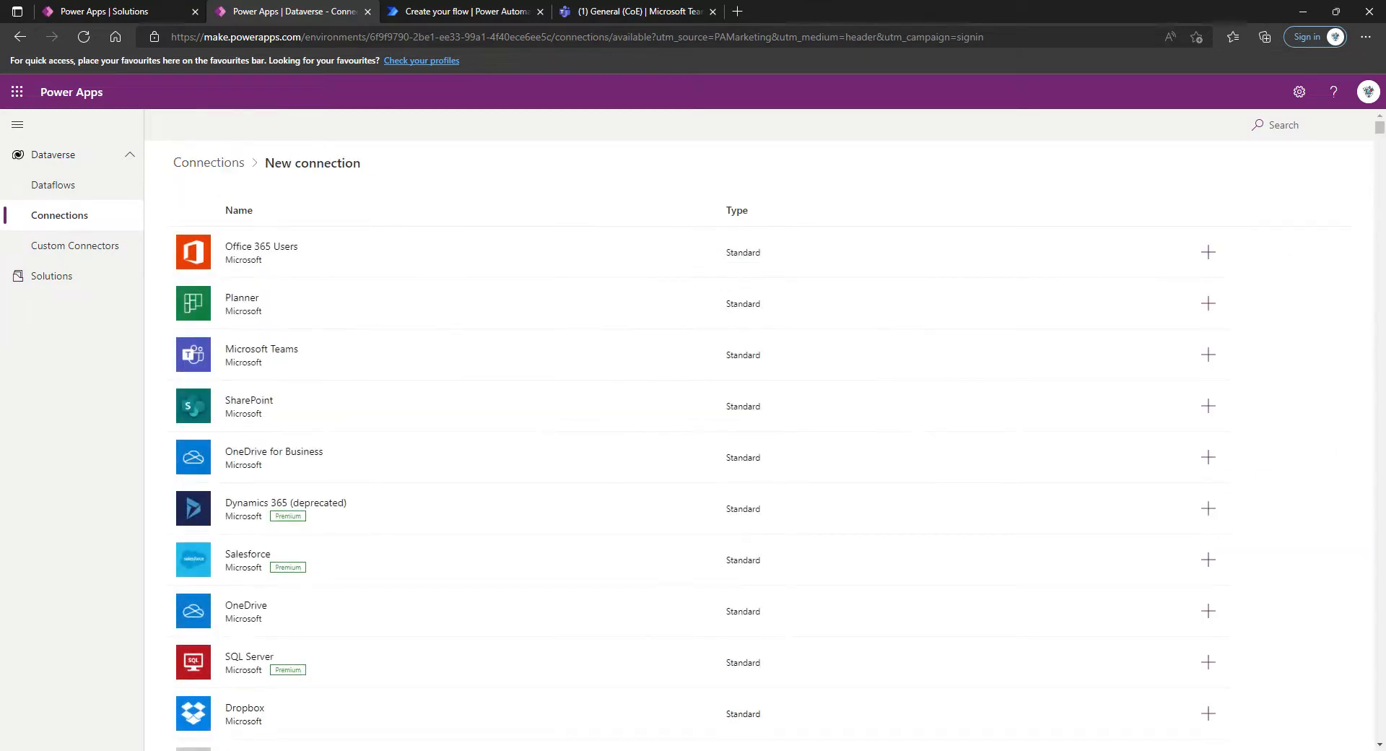
pyautogui.write('office')
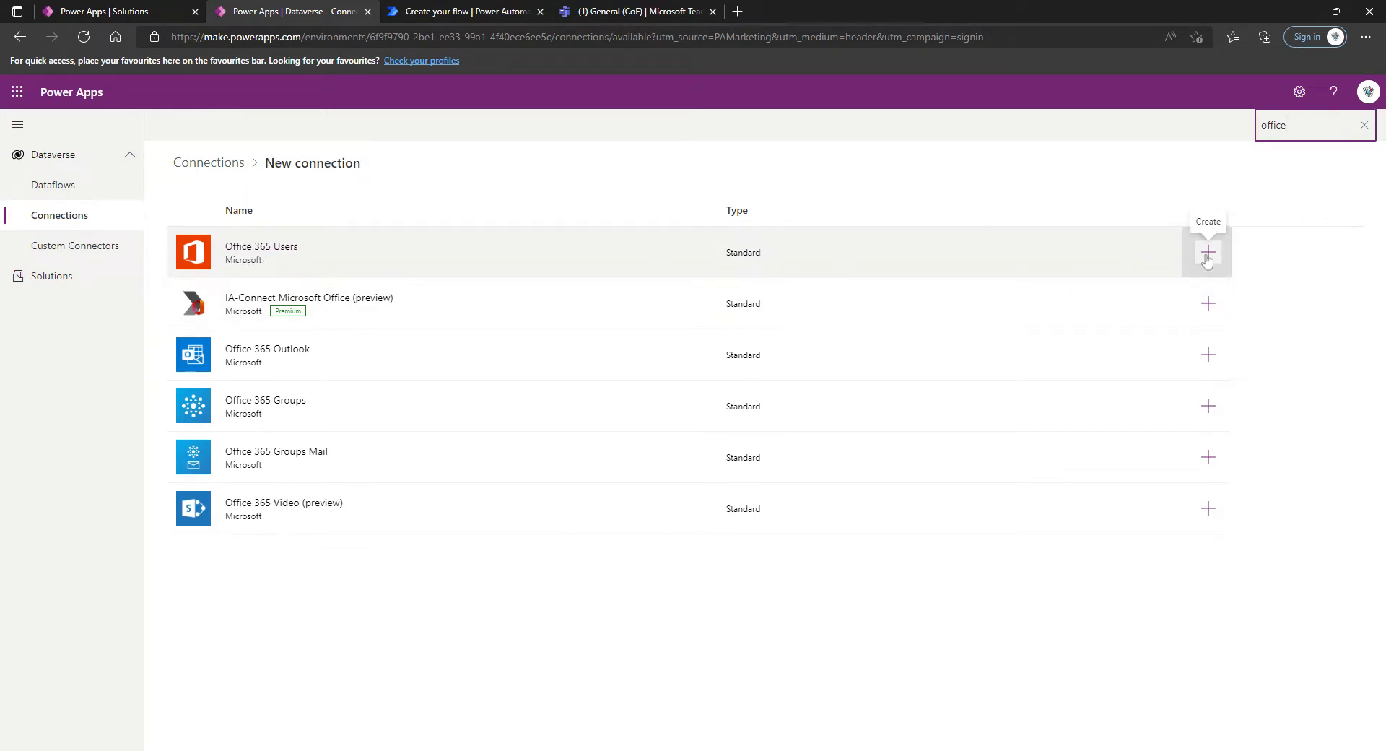
pyautogui.click(1207, 255)
pyautogui.click(853, 292)
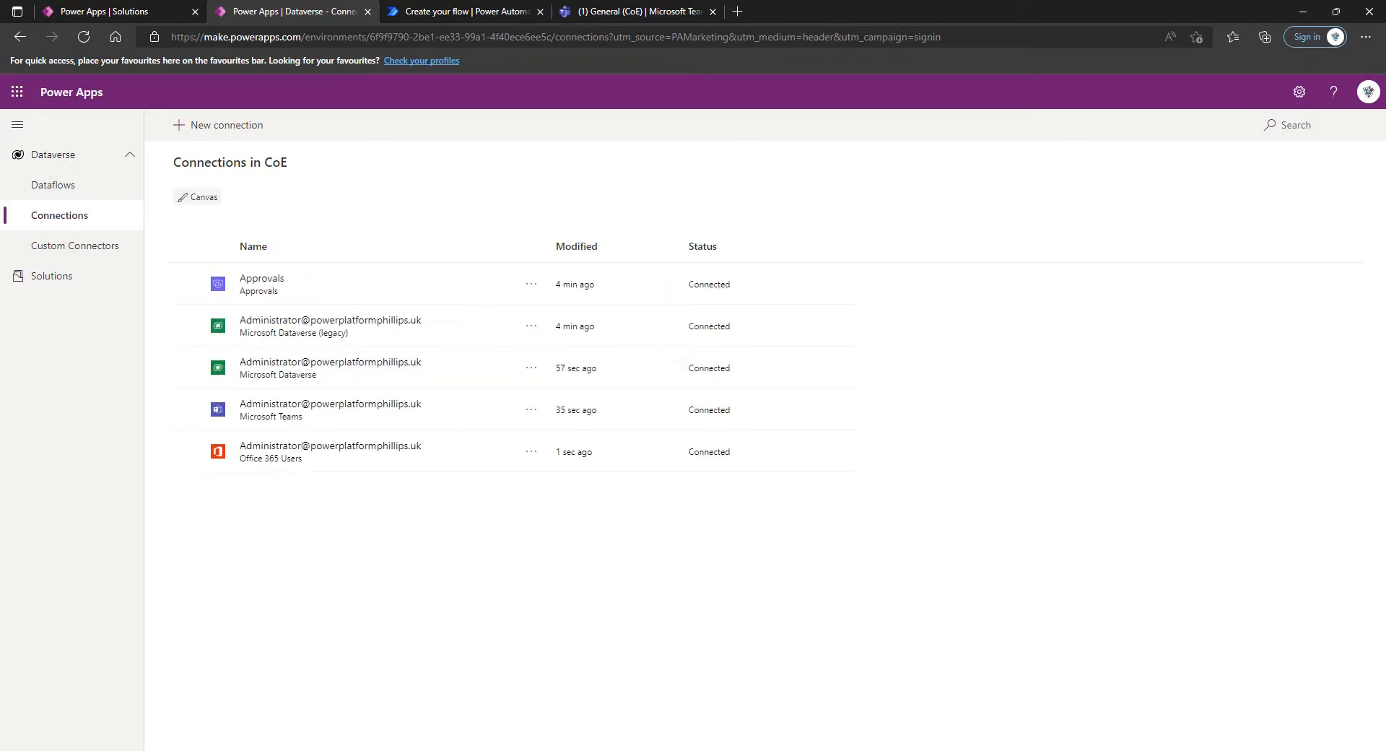
# Find the Office 365 Outlook connector among the available connectors and create a connection for it
pyautogui.click(194, 129)
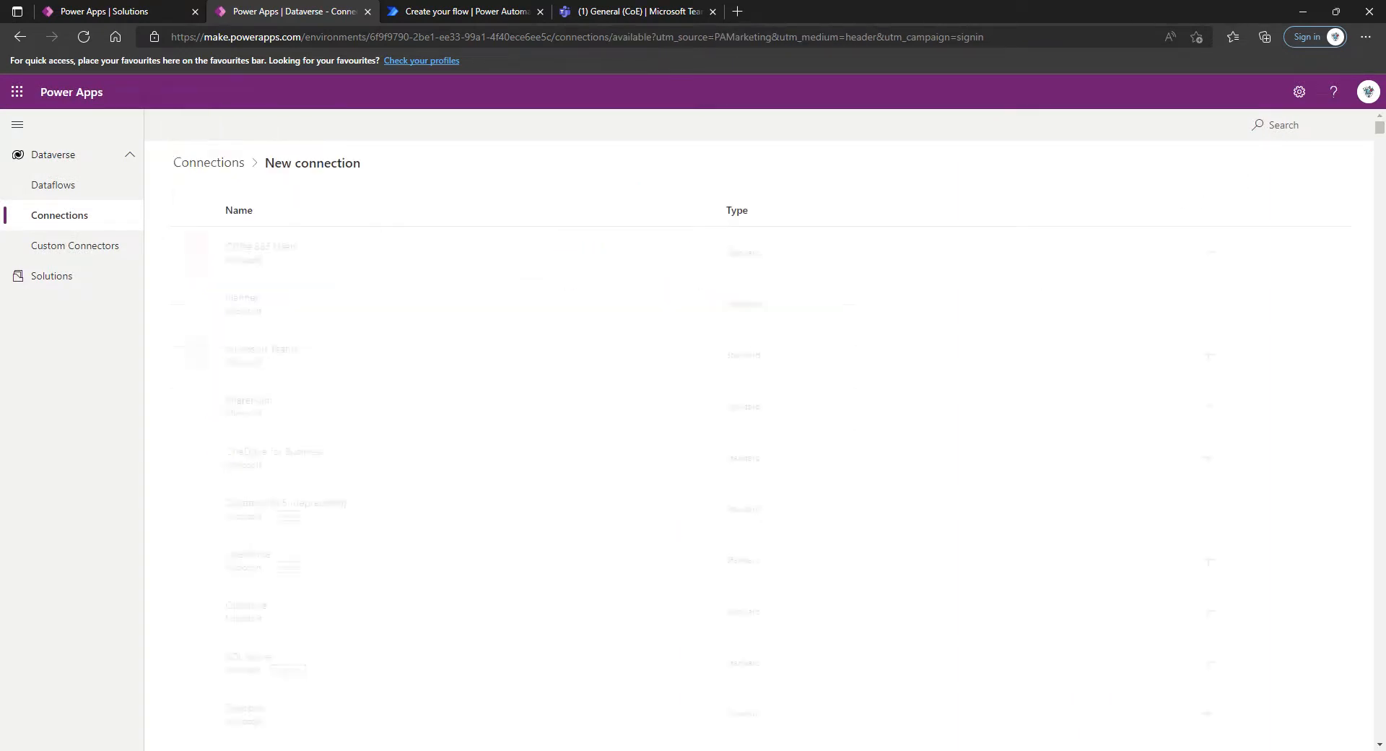
pyautogui.write('office 3')
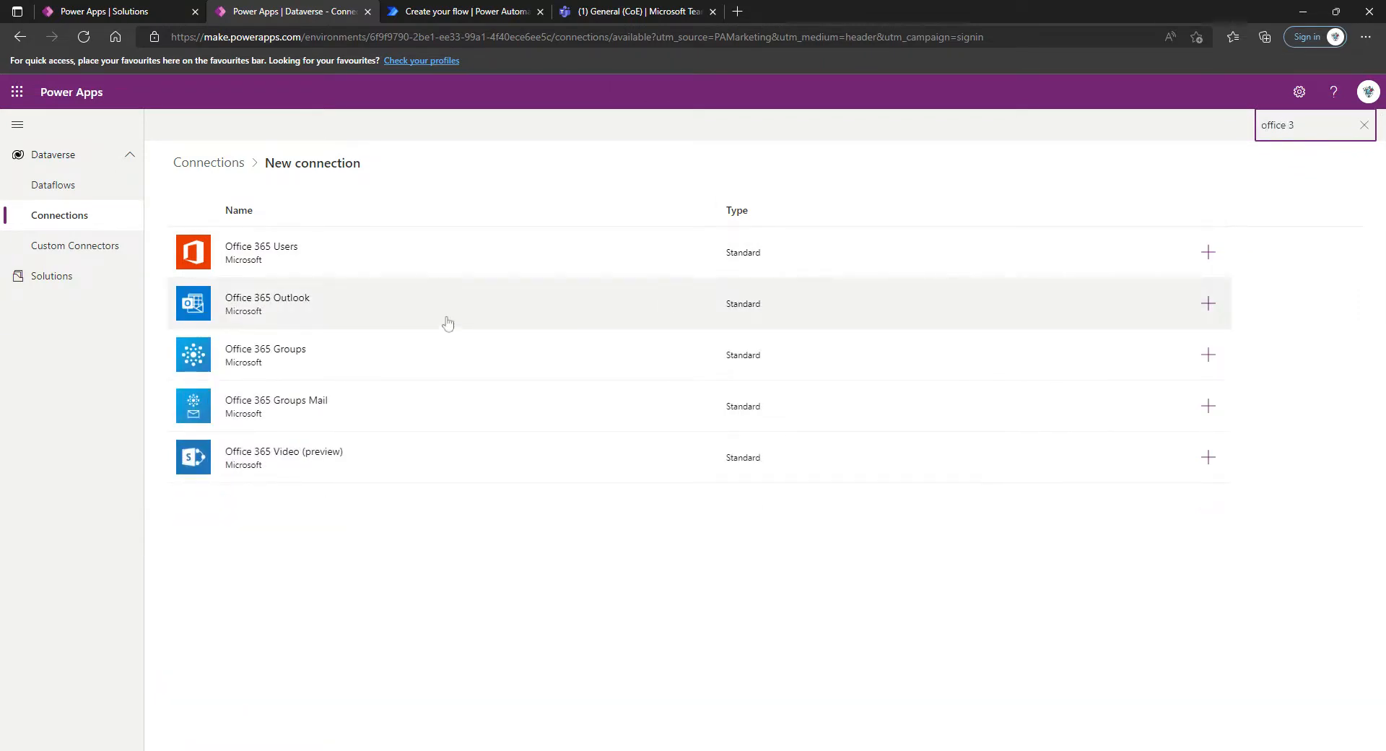
pyautogui.click(1208, 302)
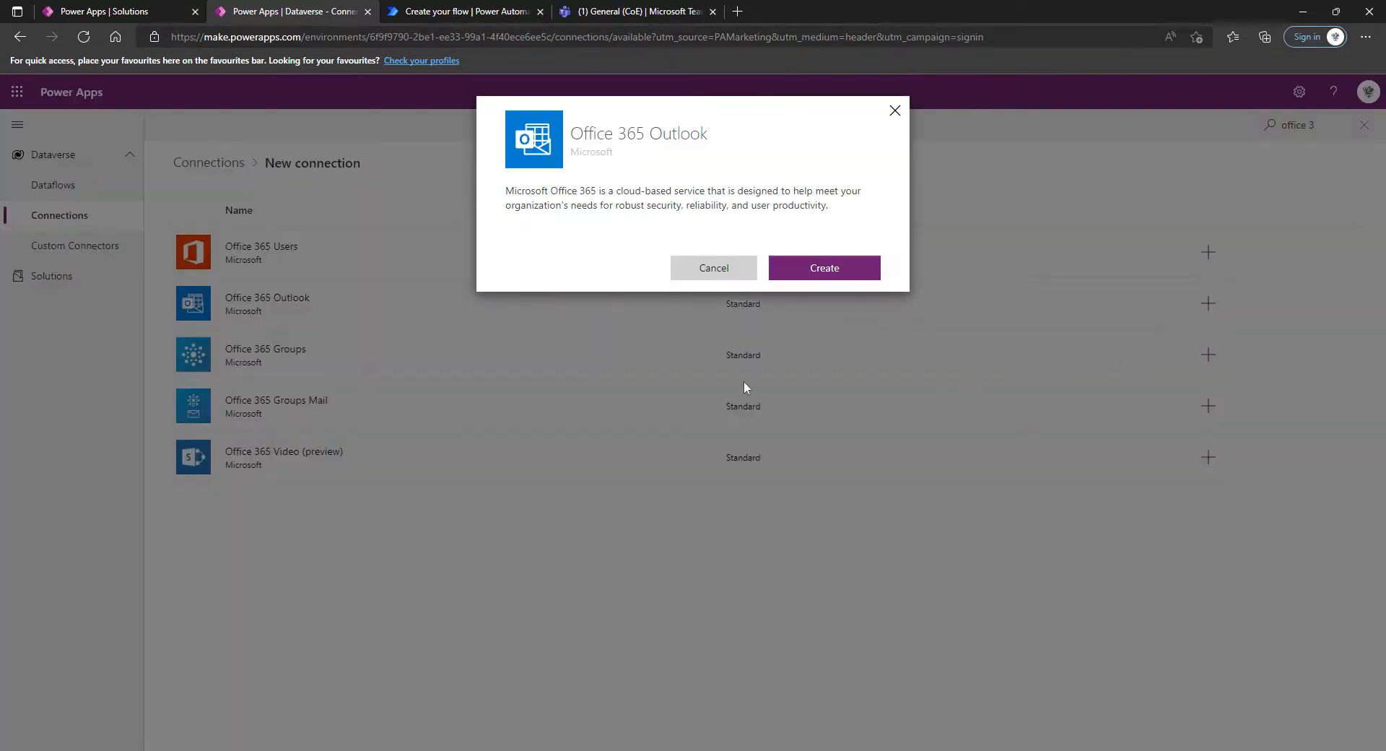
pyautogui.click(831, 267)
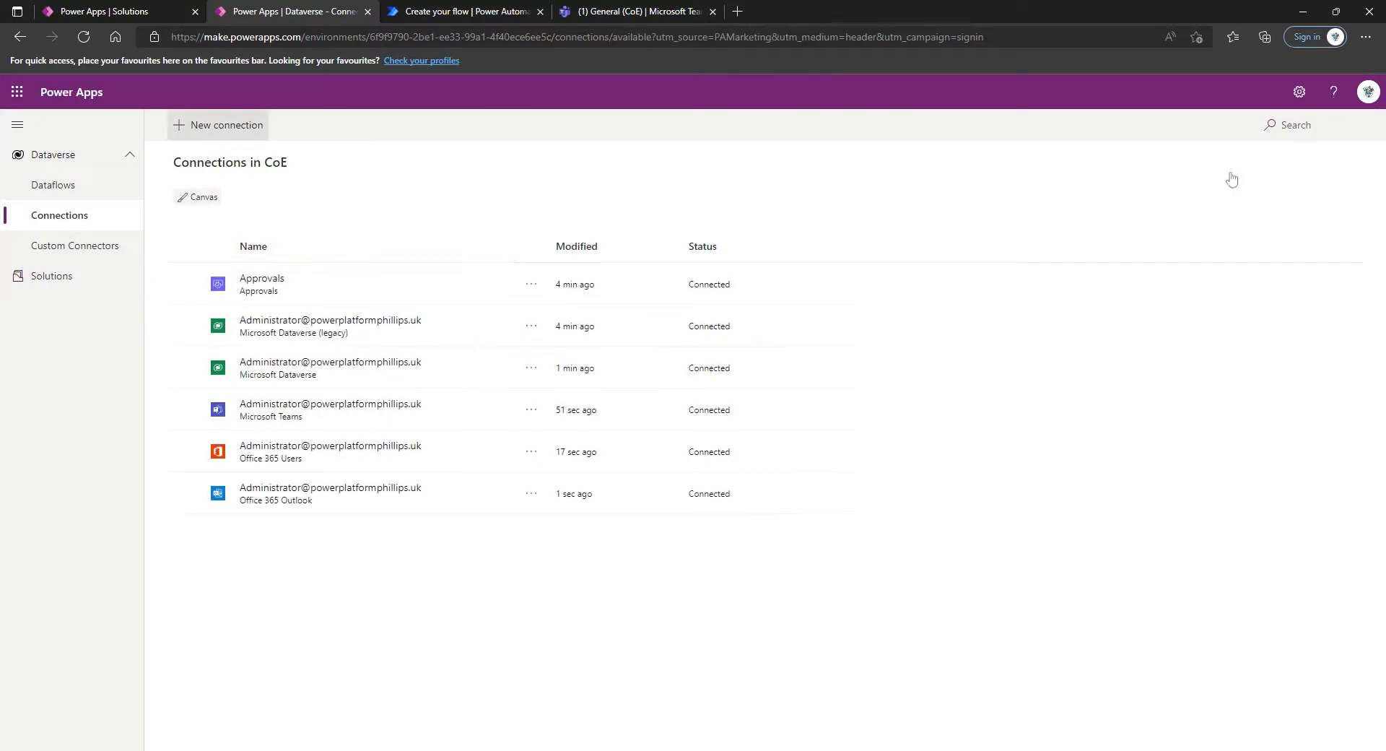
# Find the Office 365 Groups connector among the available connectors and create a connection for it
pyautogui.click(1296, 125)
pyautogui.write('ofice')
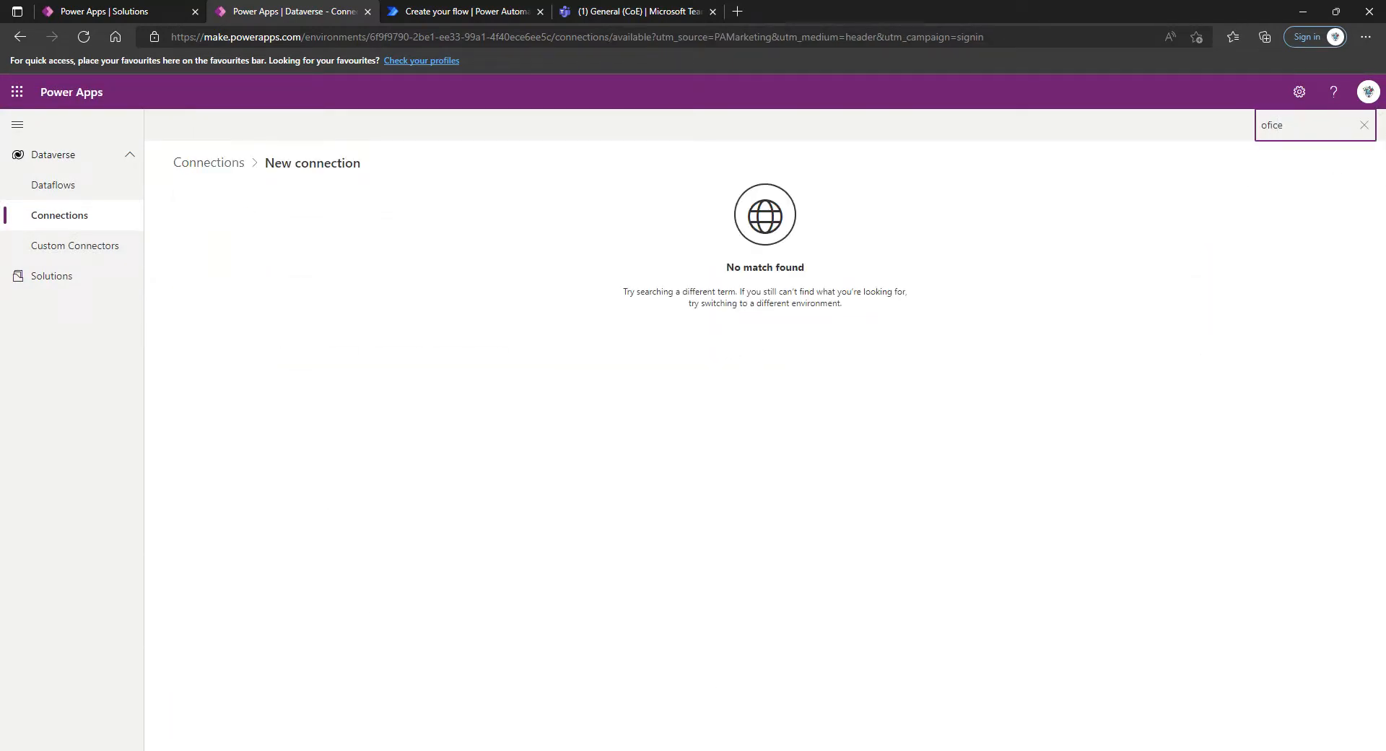
pyautogui.press('BackSpace')
pyautogui.press('BackSpace')
pyautogui.press('BackSpace')
pyautogui.write('ff')
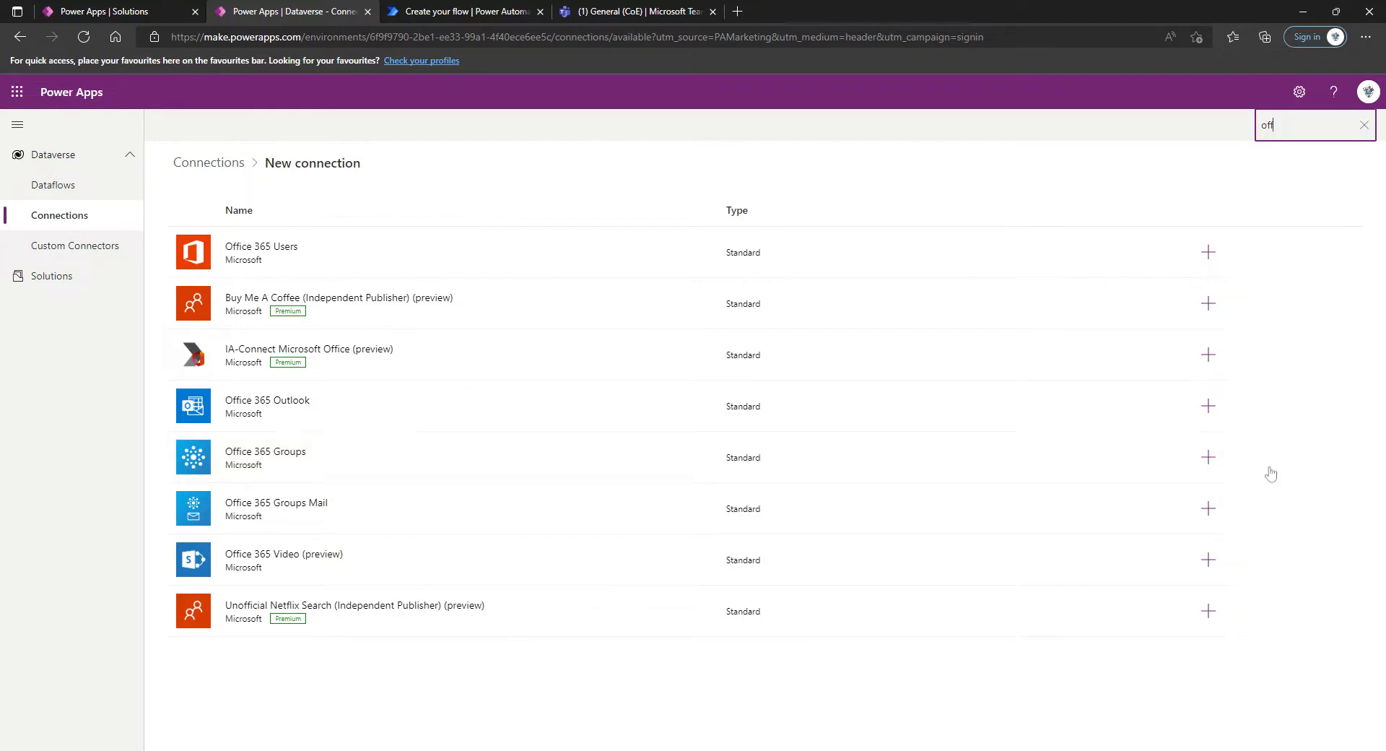
pyautogui.click(1208, 457)
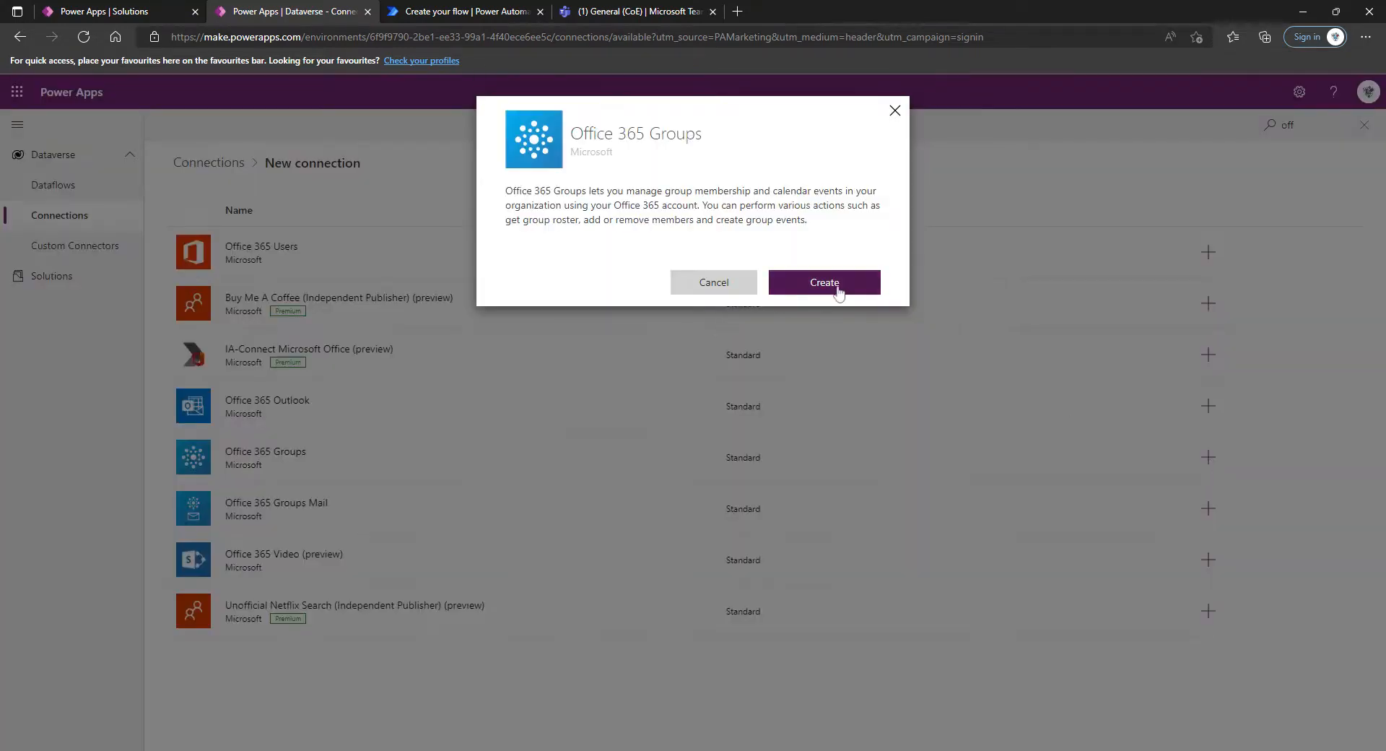
pyautogui.click(839, 284)
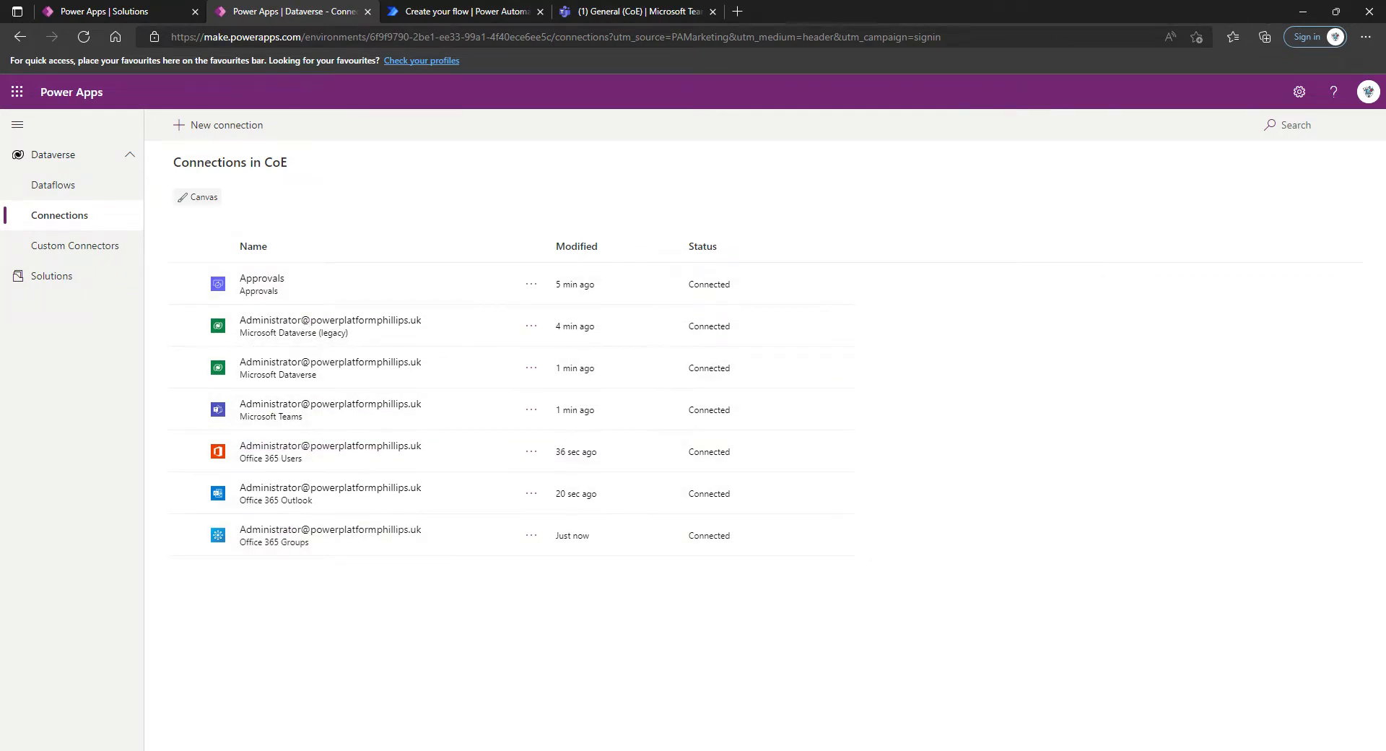
pyautogui.click(1315, 125)
pyautogui.write('power')
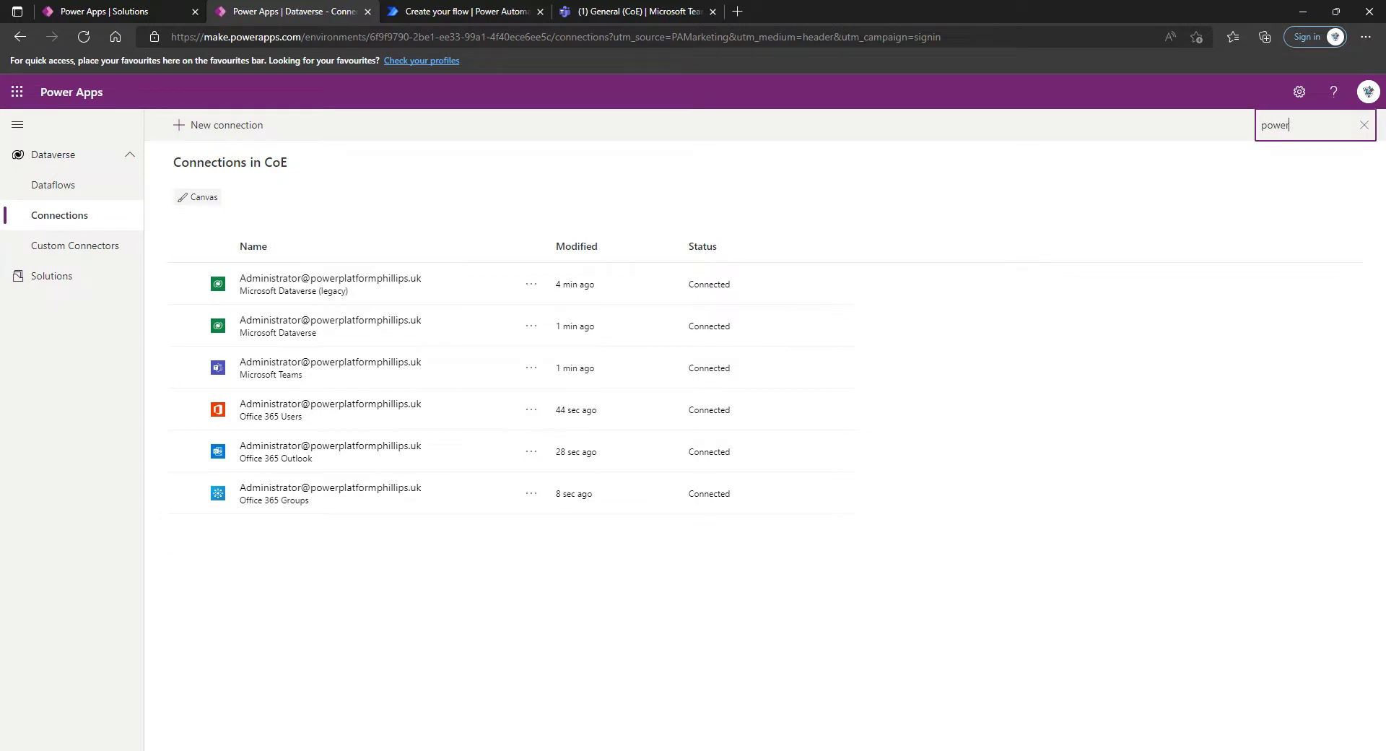
pyautogui.write(' apps')
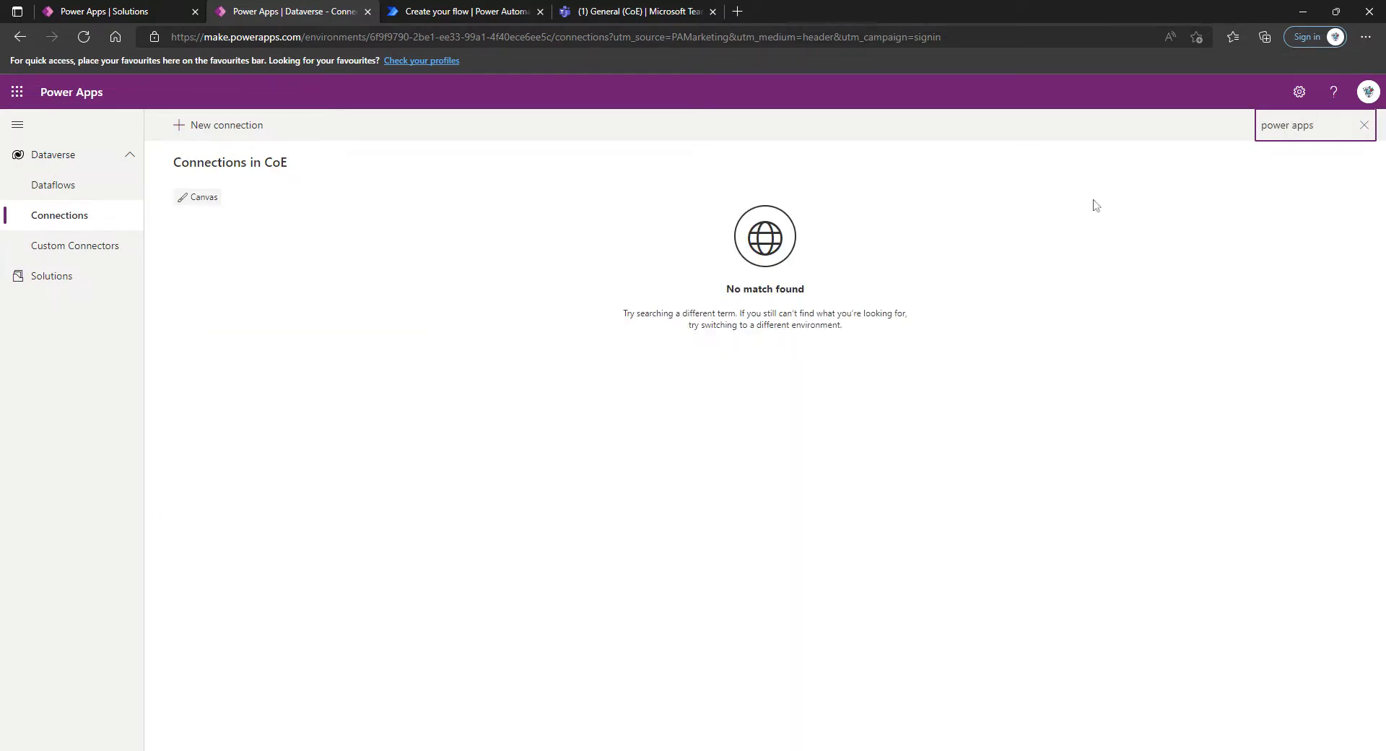
# Find the Power Apps for Admins connector among the available connectors and create a connection for it
pyautogui.click(270, 121)
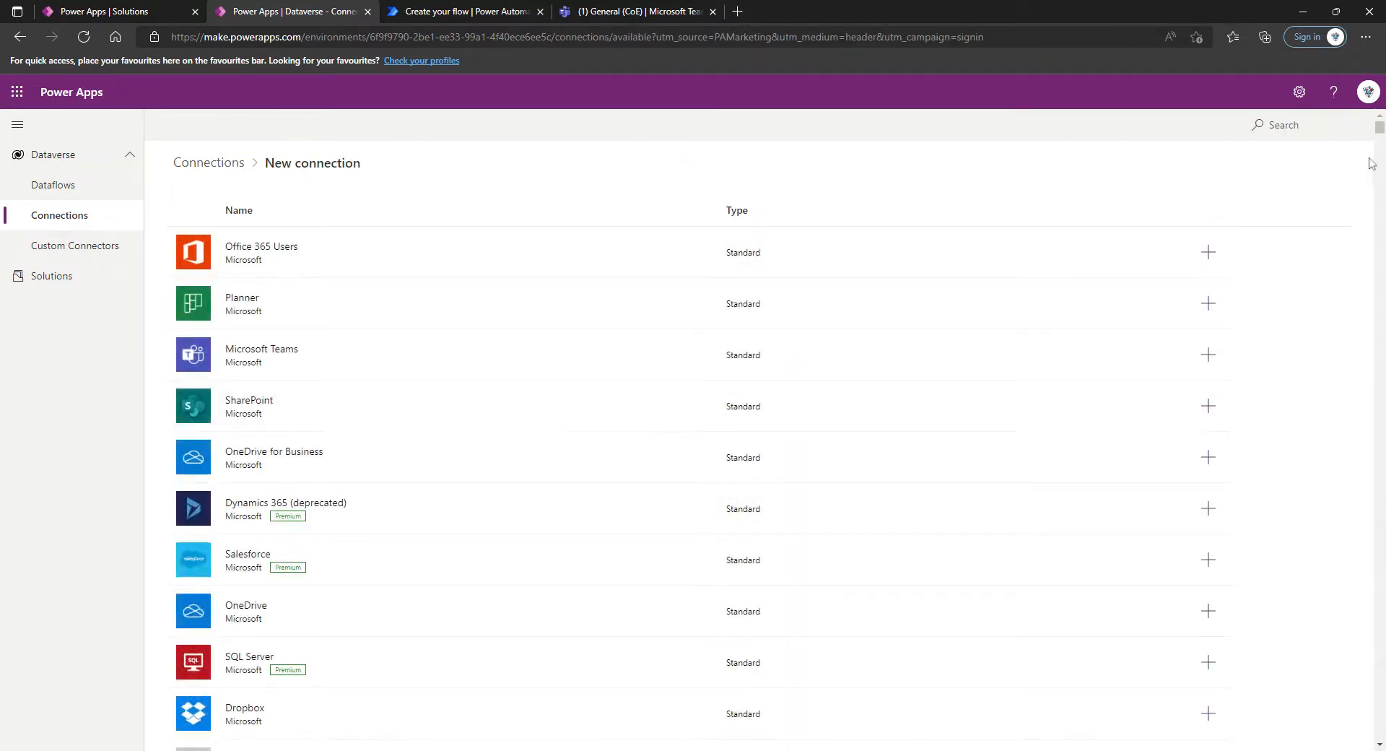
pyautogui.write('power')
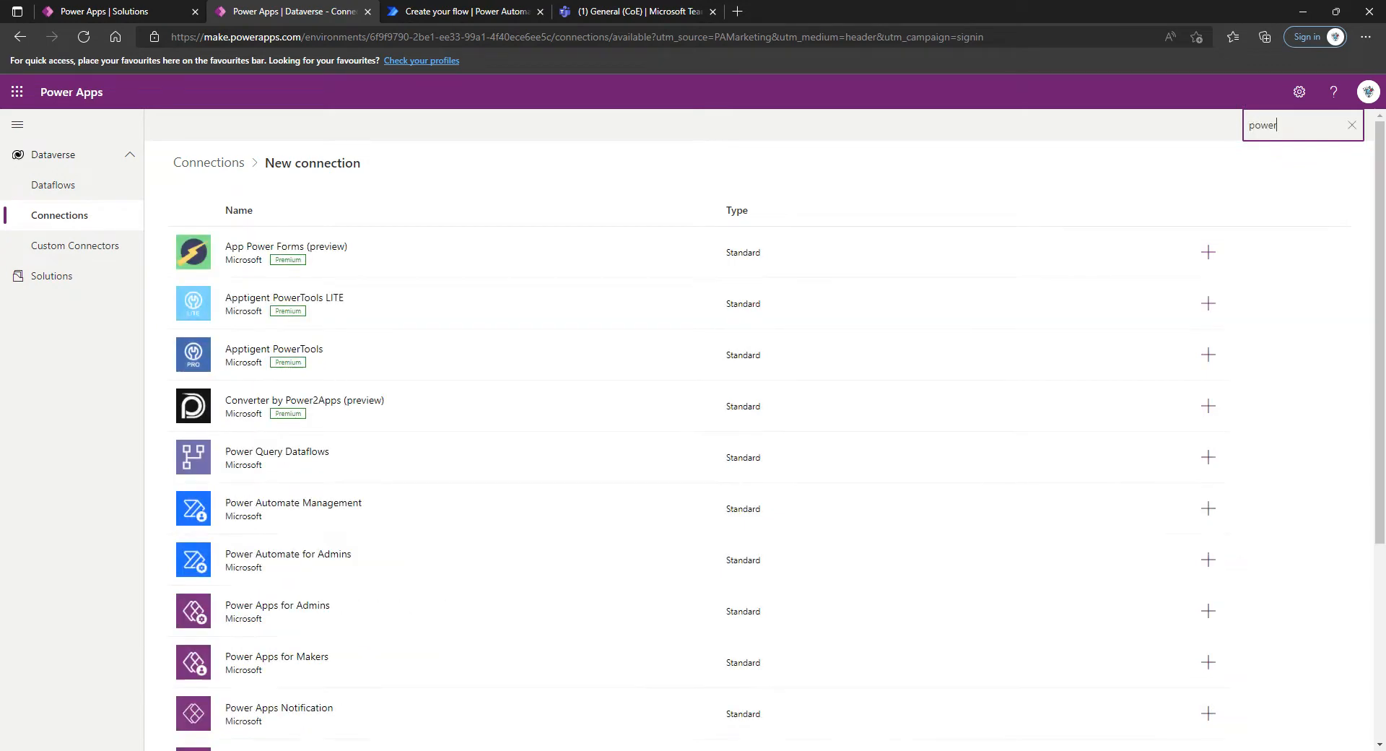
pyautogui.write(' apps')
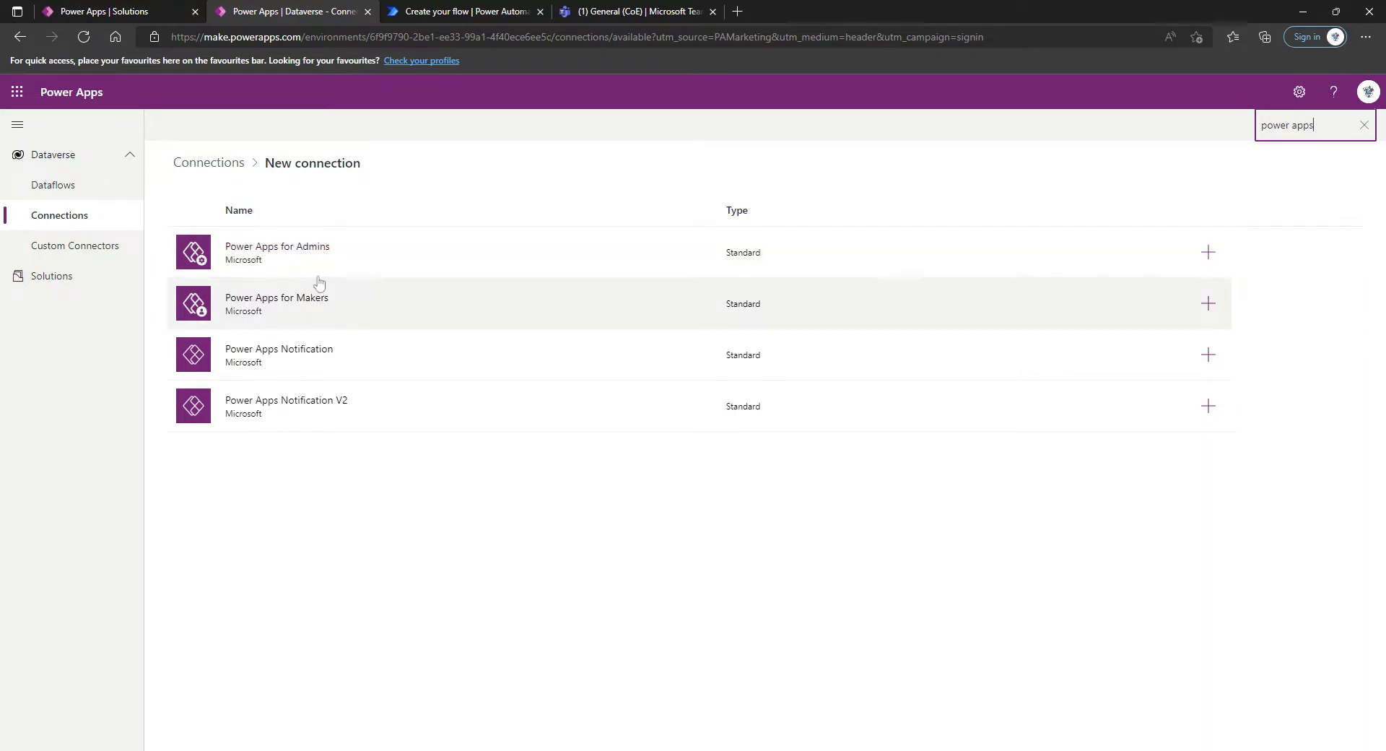
pyautogui.click(1208, 252)
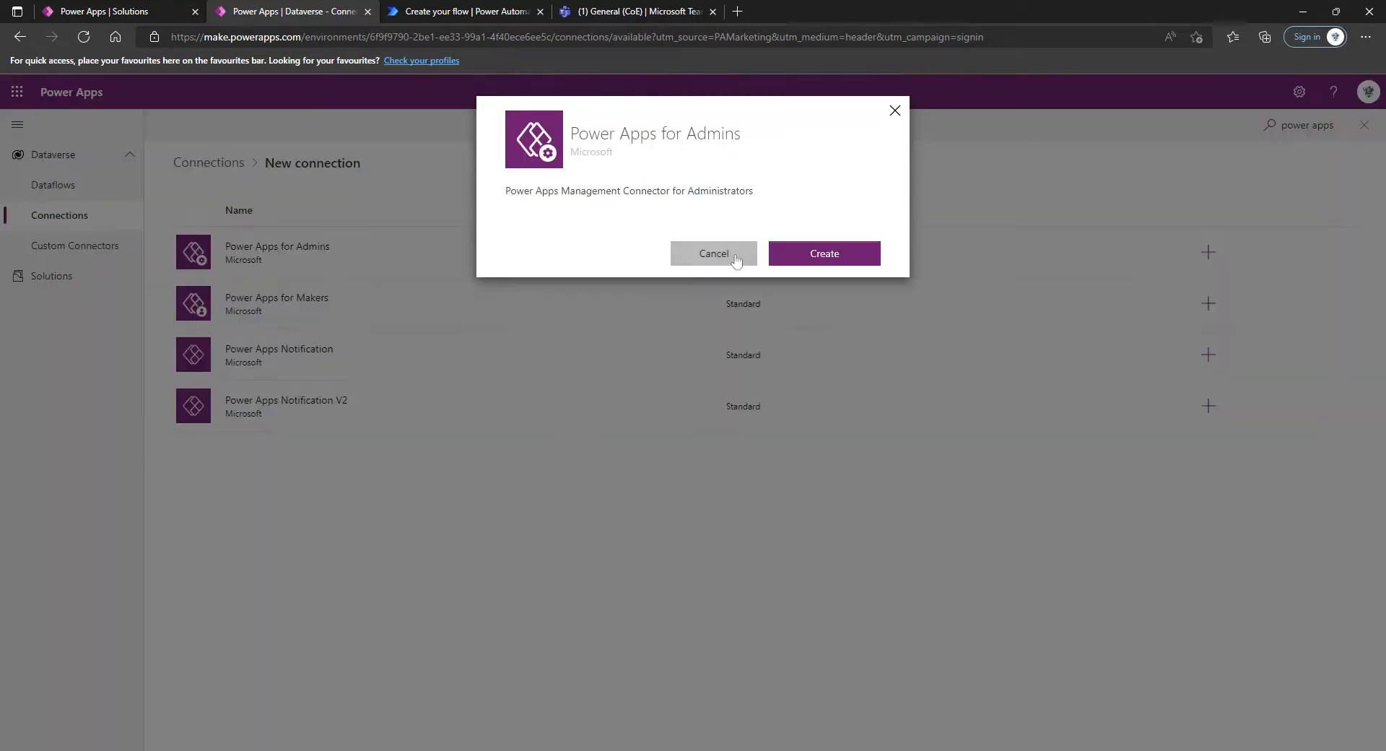
pyautogui.click(811, 254)
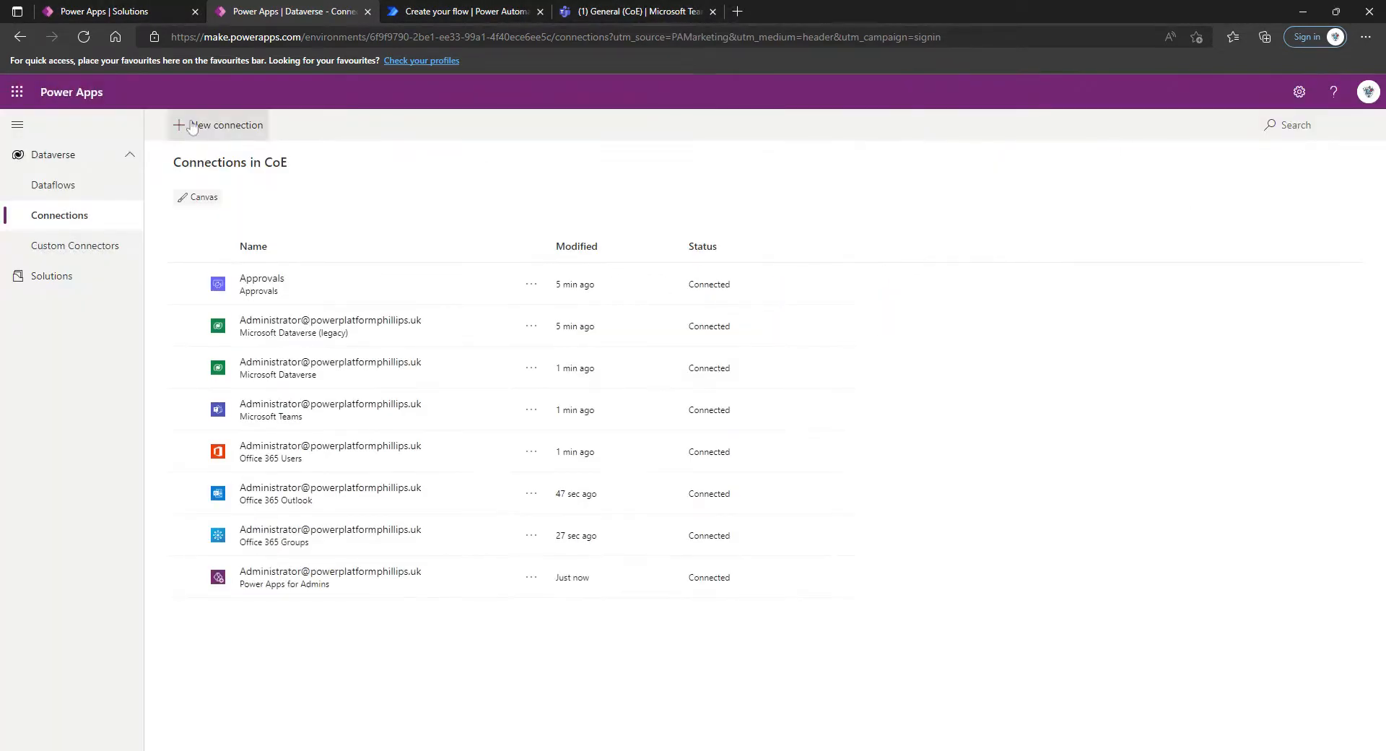
# Find the Power Apps for Makers connector among the available connectors and create a connection for it
pyautogui.click(192, 128)
pyautogui.click(1256, 125)
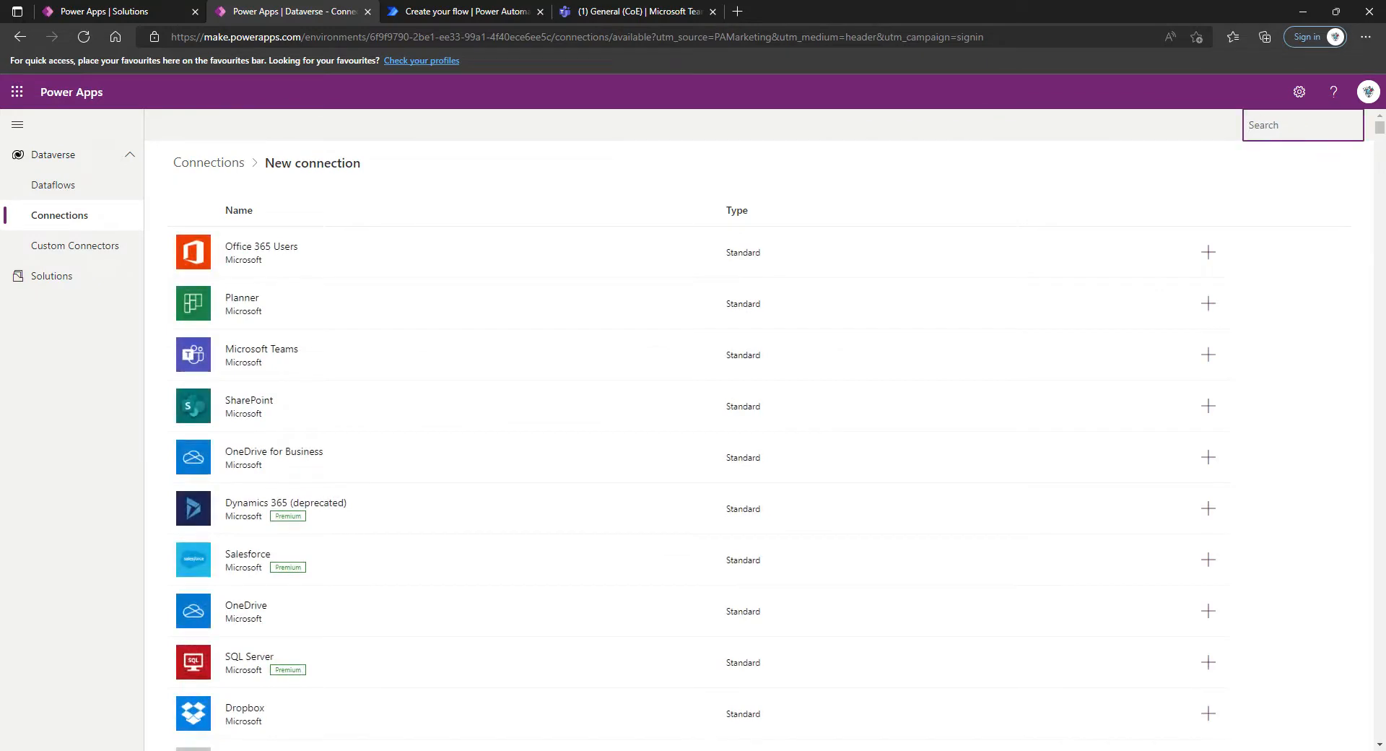
pyautogui.write('for makers')
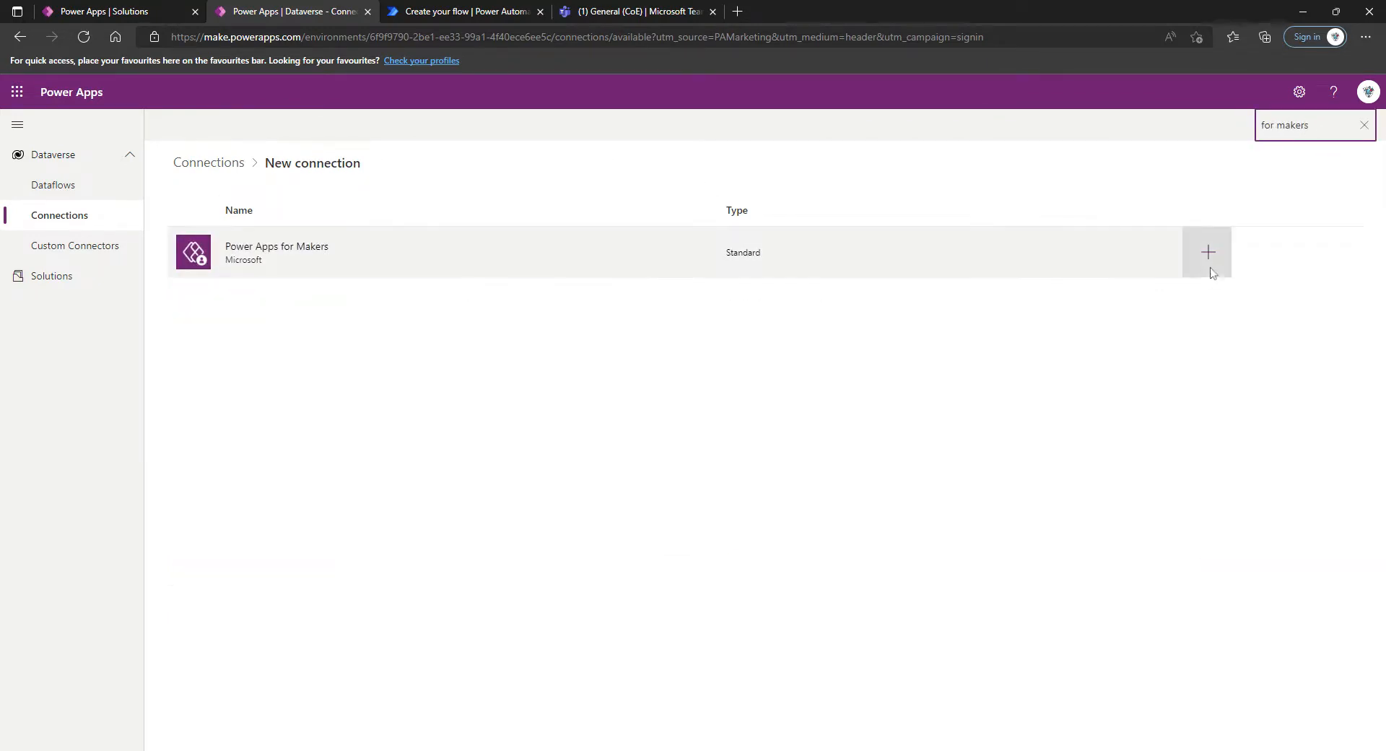
pyautogui.click(1211, 268)
pyautogui.click(800, 253)
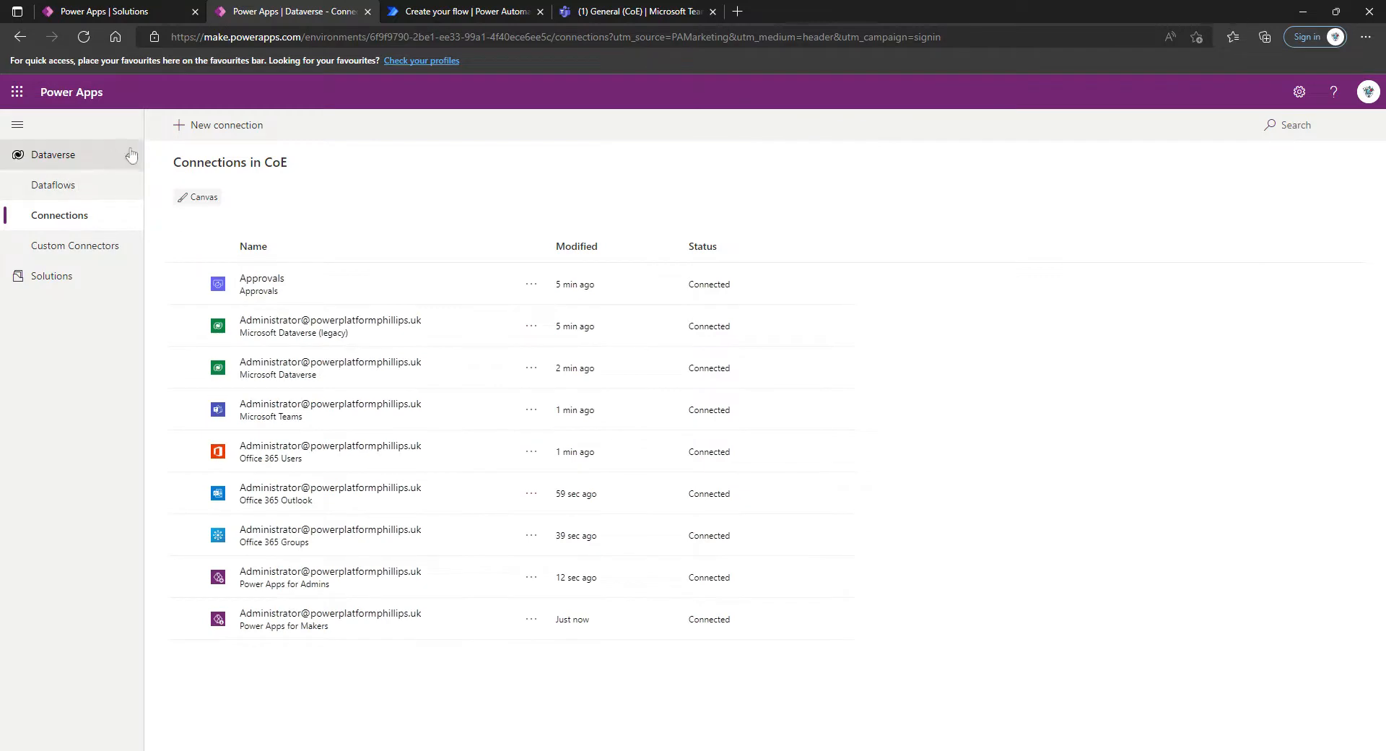
# Find the Power Automate Management connector and create a connection for it with First Party authentication
pyautogui.click(216, 125)
pyautogui.click(1256, 126)
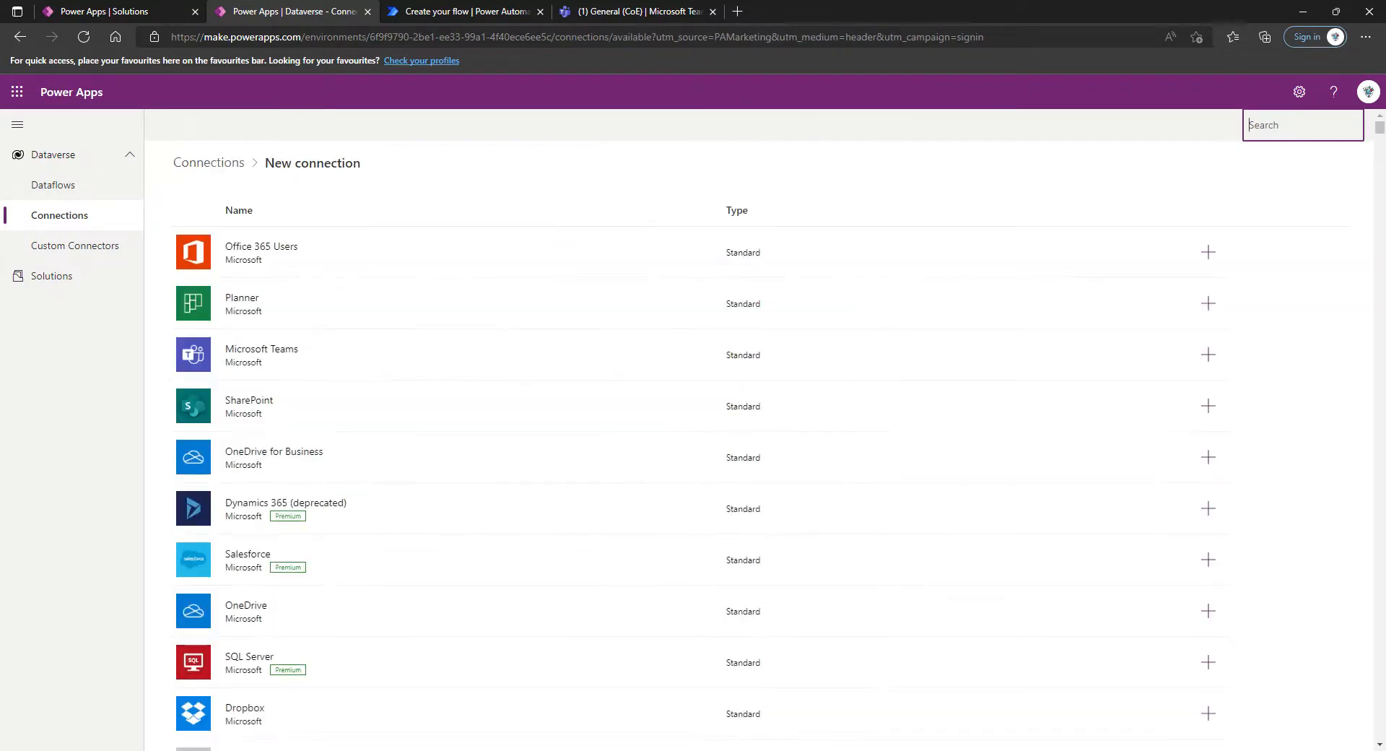
pyautogui.write('power autom')
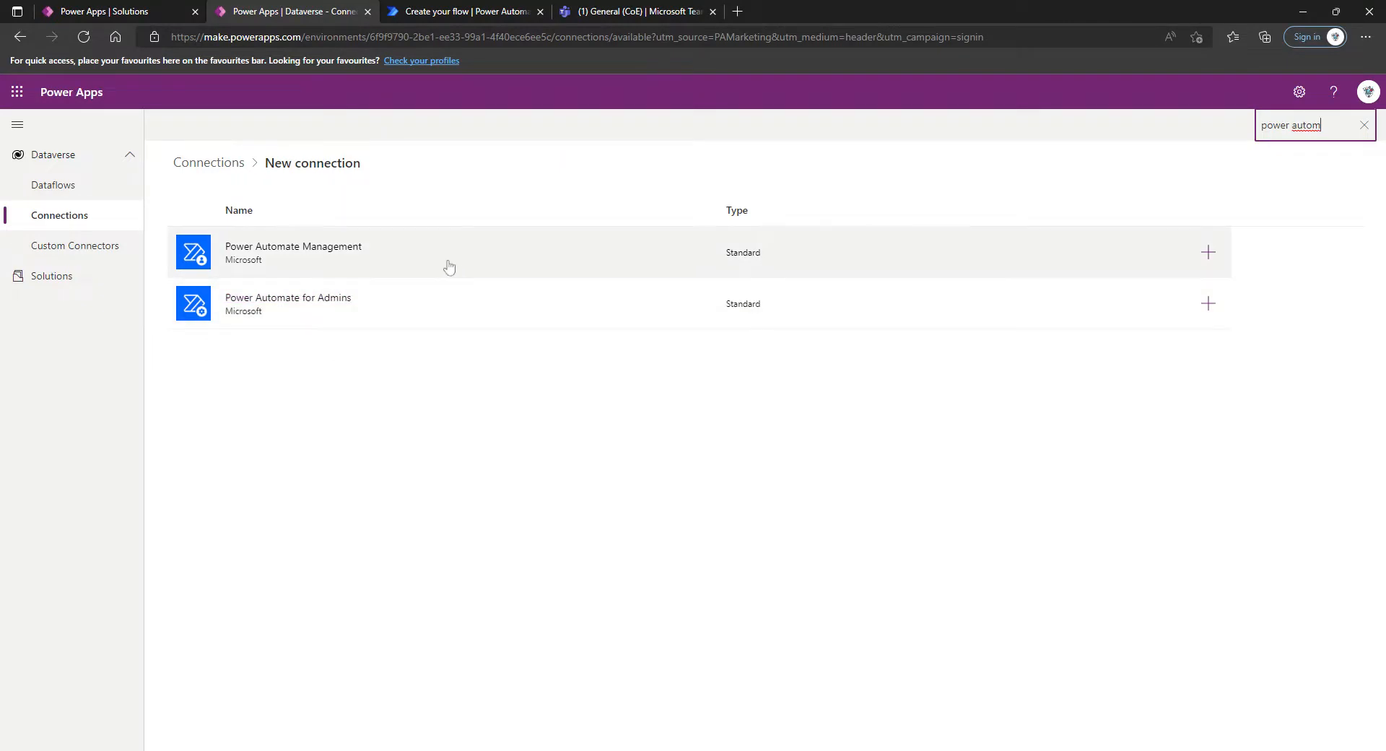
pyautogui.click(1208, 252)
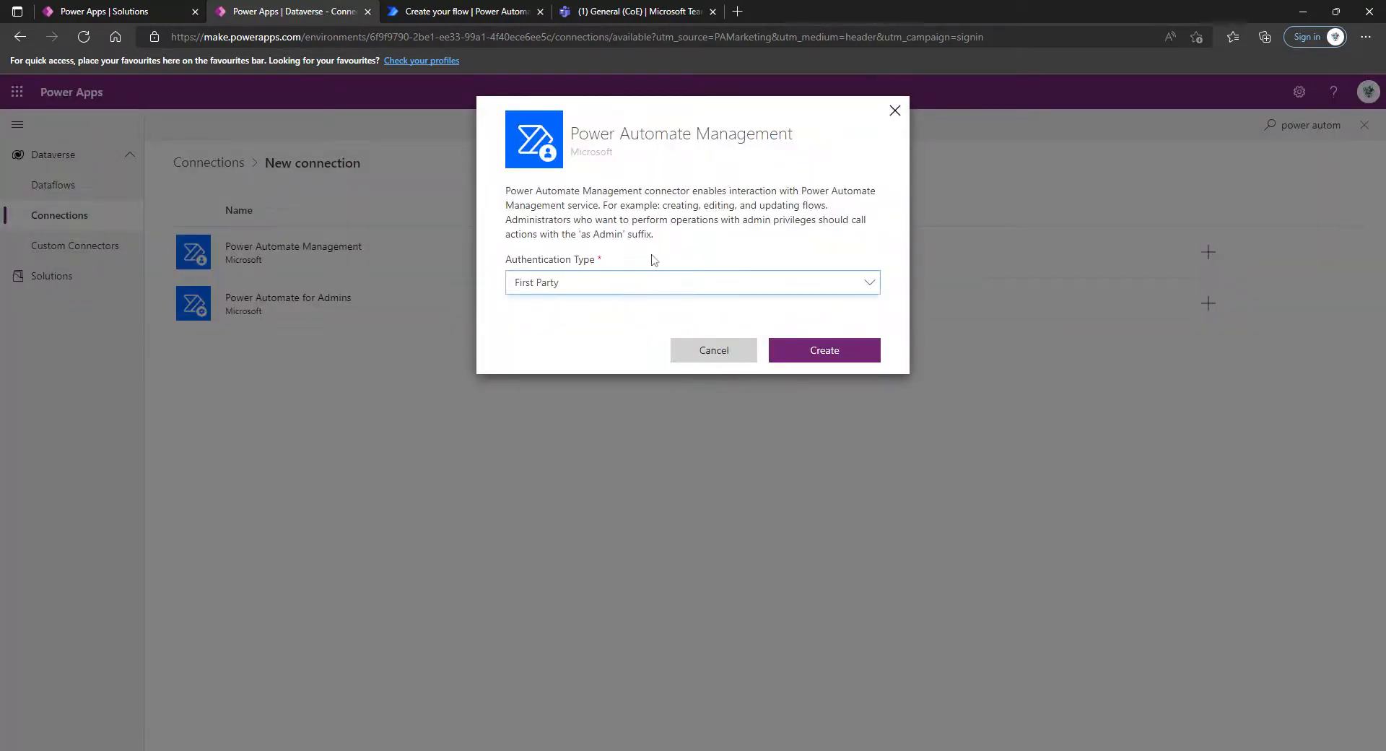
pyautogui.click(832, 352)
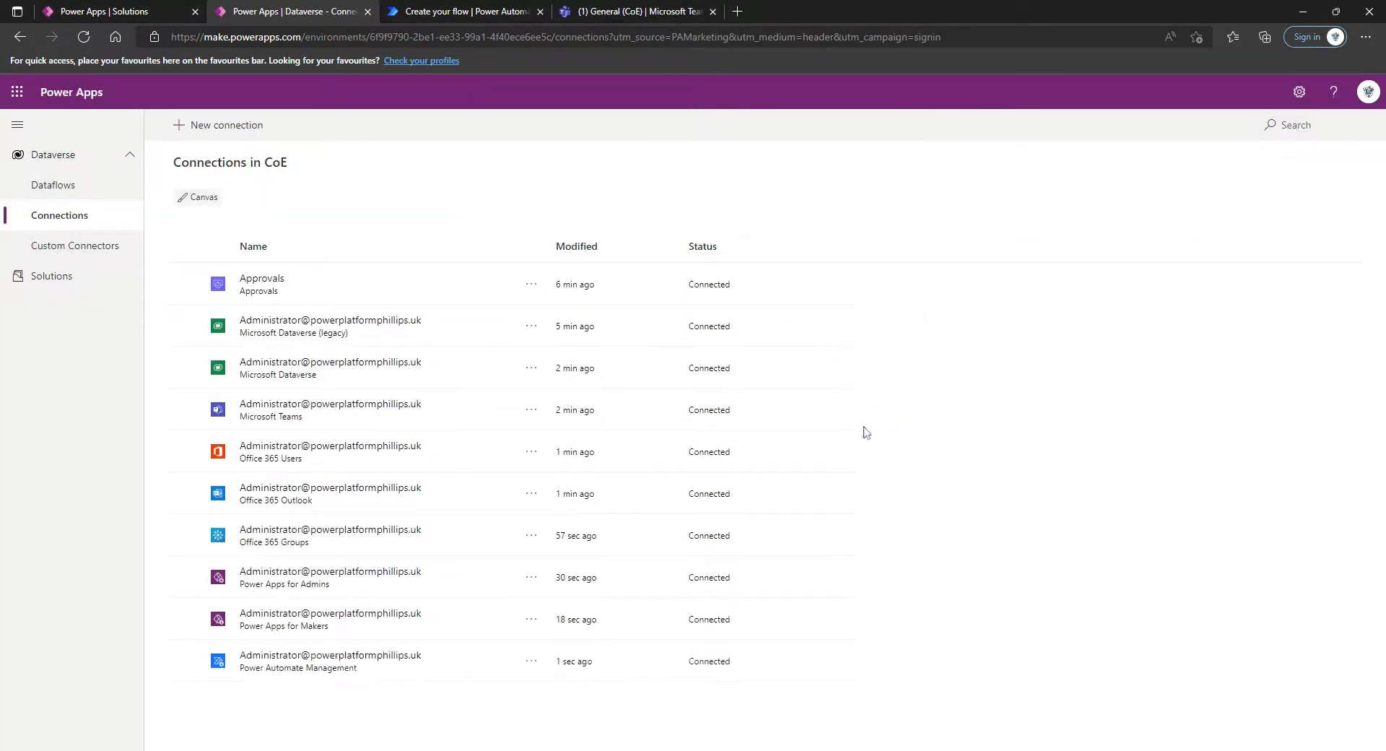
# Find the Power Automate for Admins connector among the available connectors and create a connection for it
pyautogui.click(229, 129)
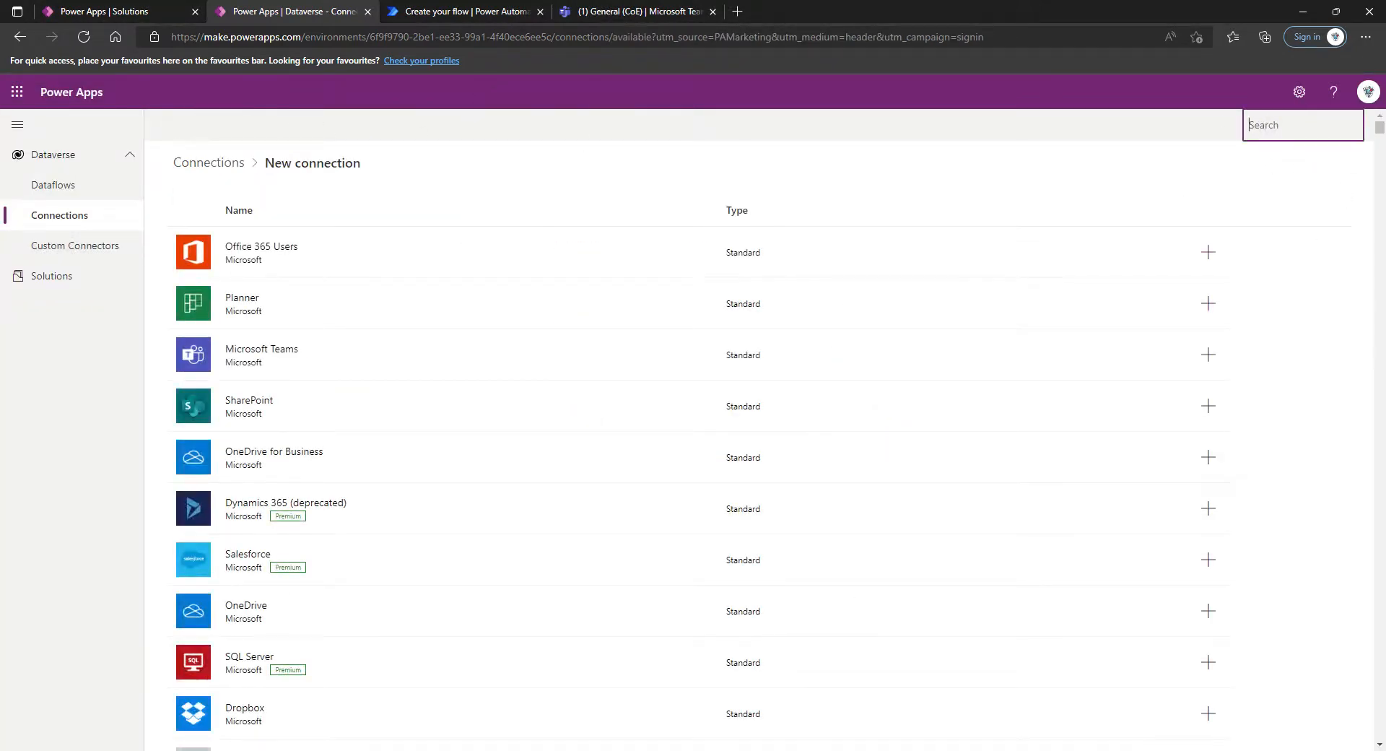
pyautogui.write('power automate')
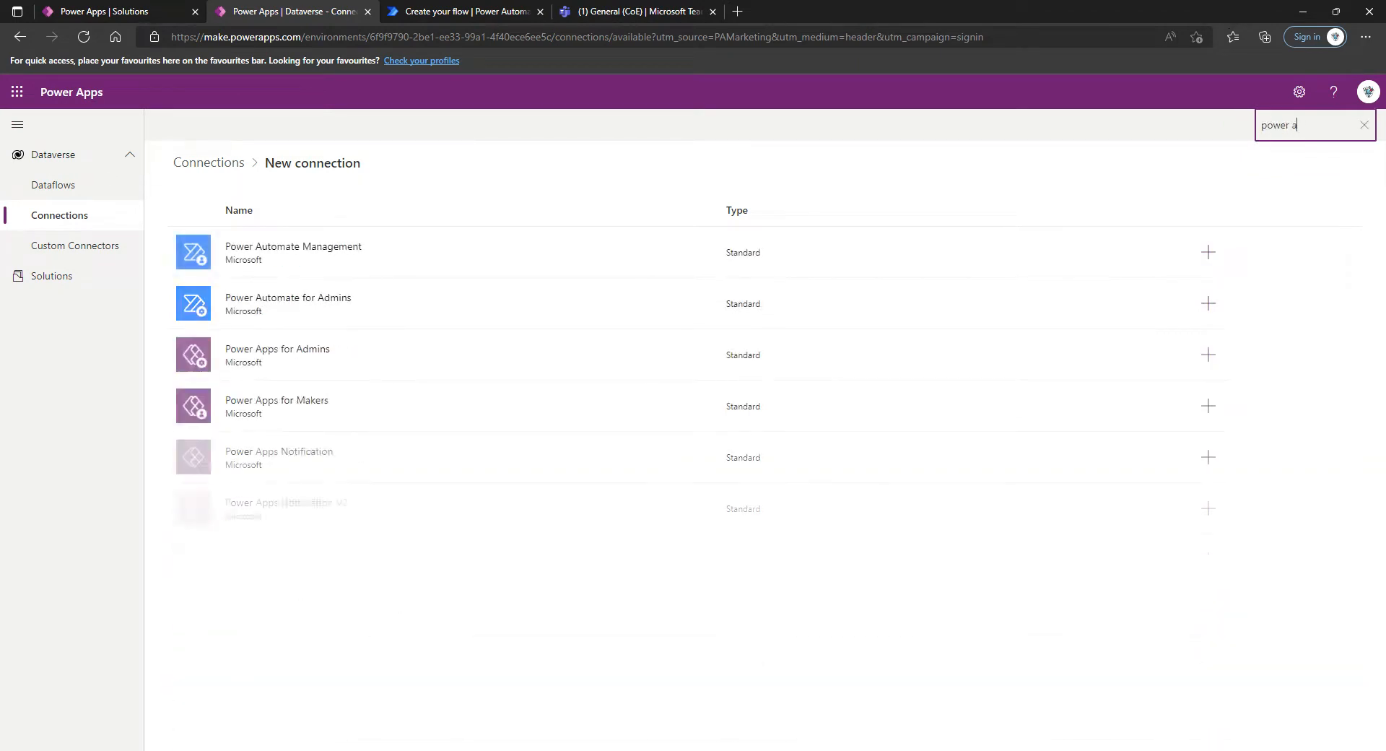
pyautogui.click(1208, 304)
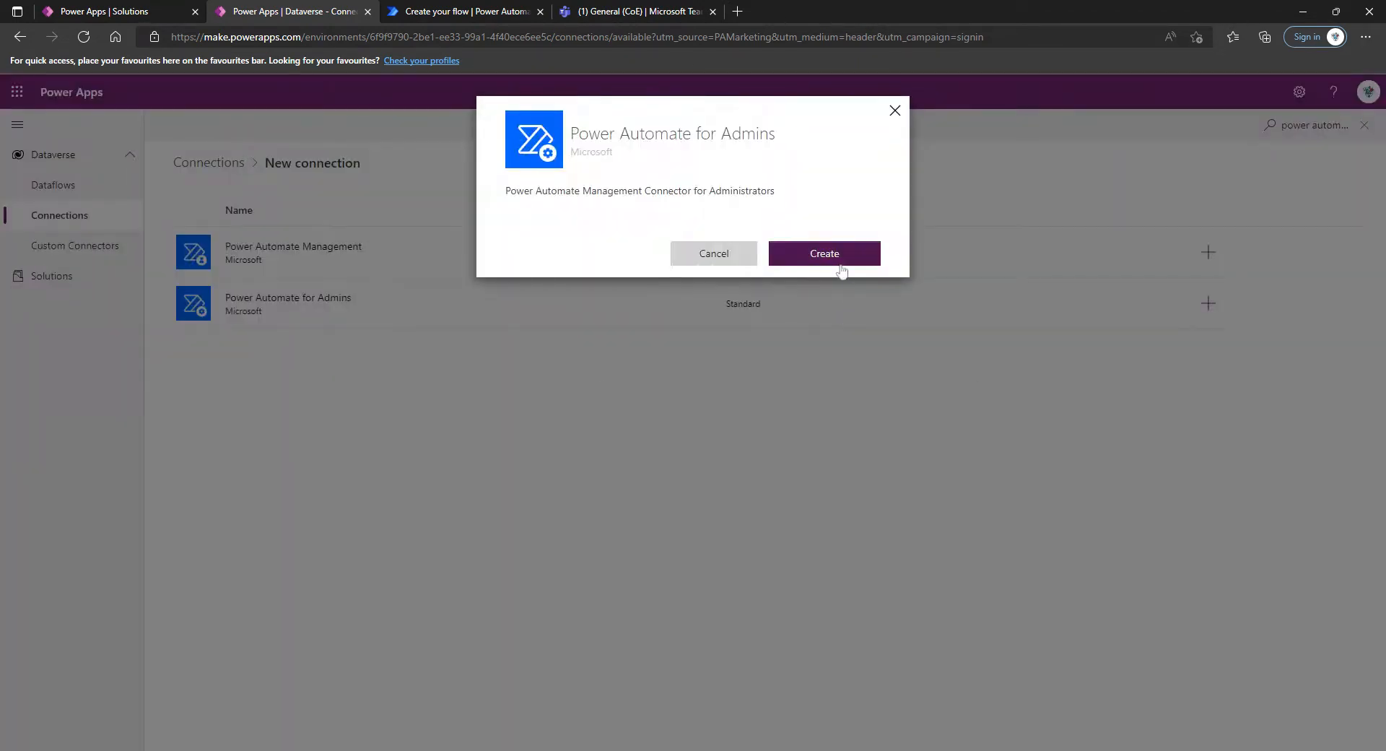
pyautogui.click(827, 254)
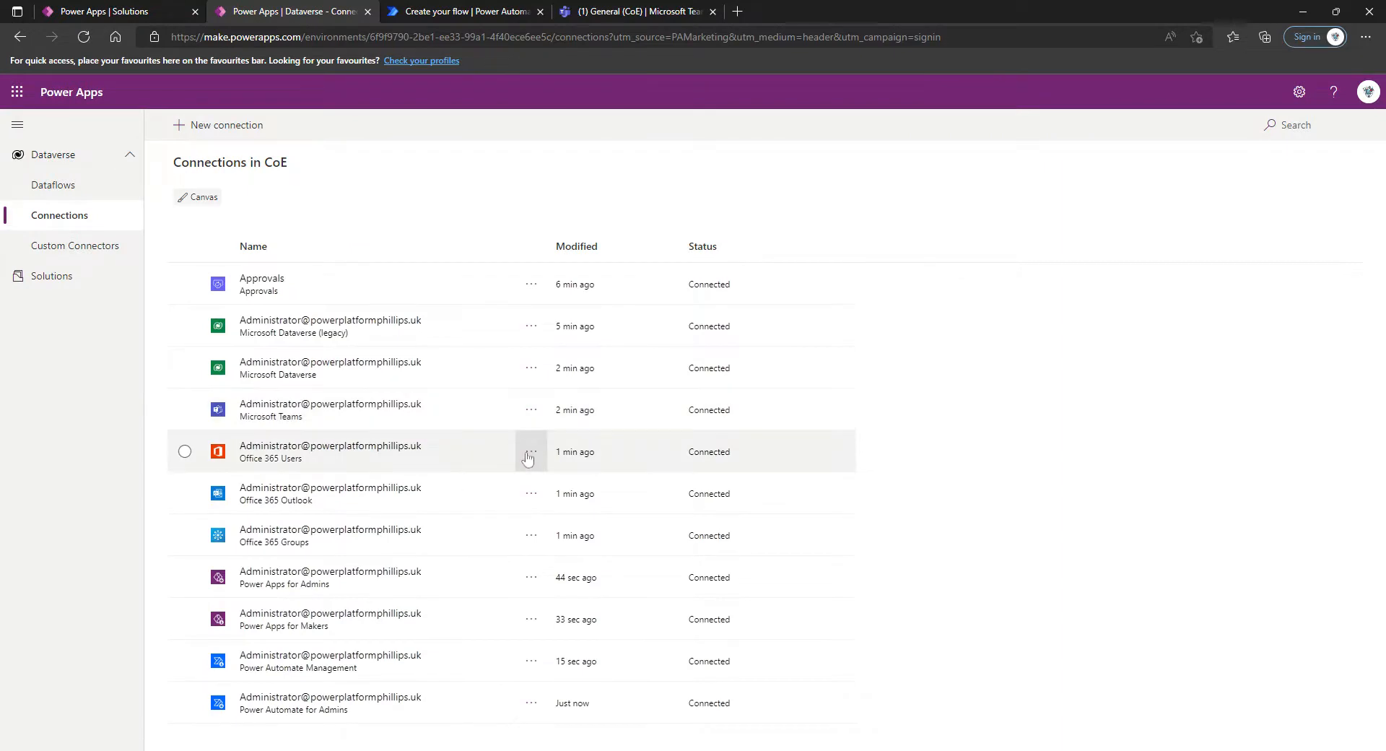
# Find the Power Platform for Admins connector among the available connectors and create a connection for it
pyautogui.click(205, 125)
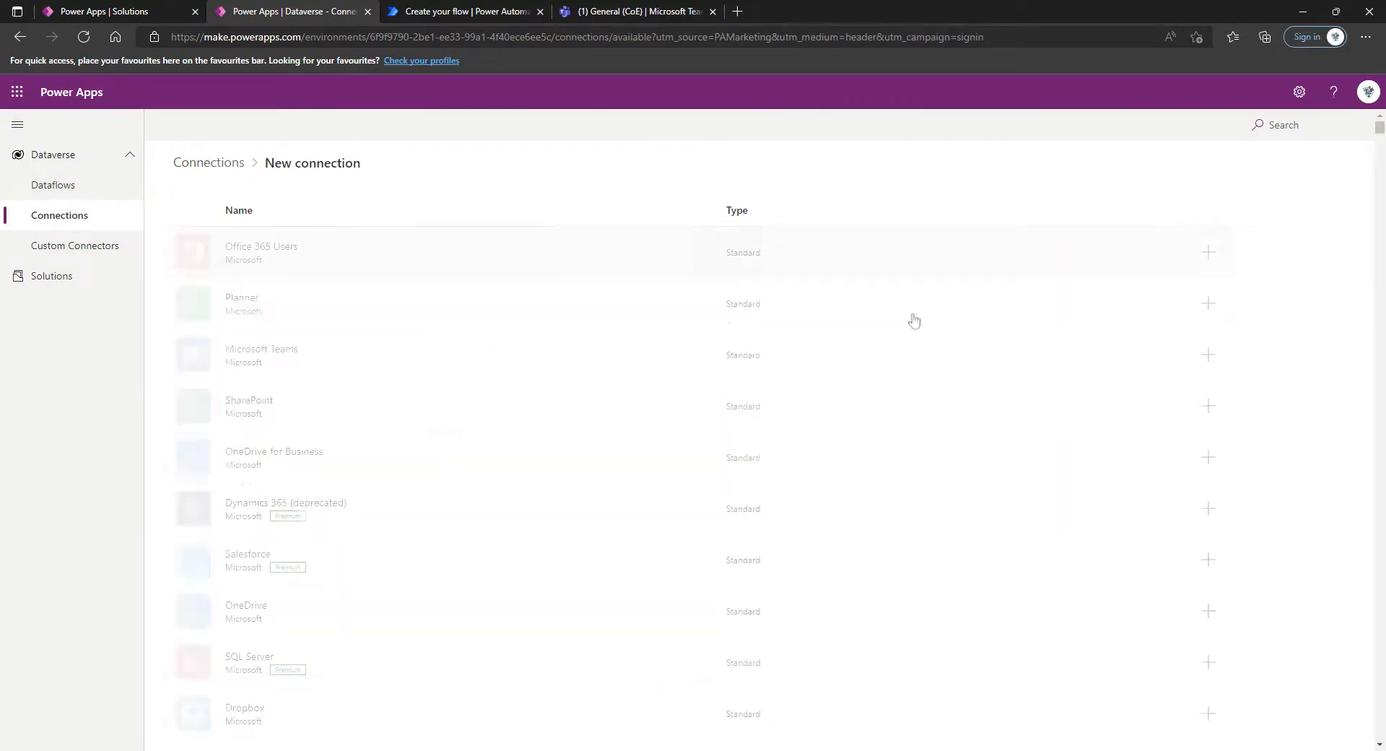
pyautogui.write('p')
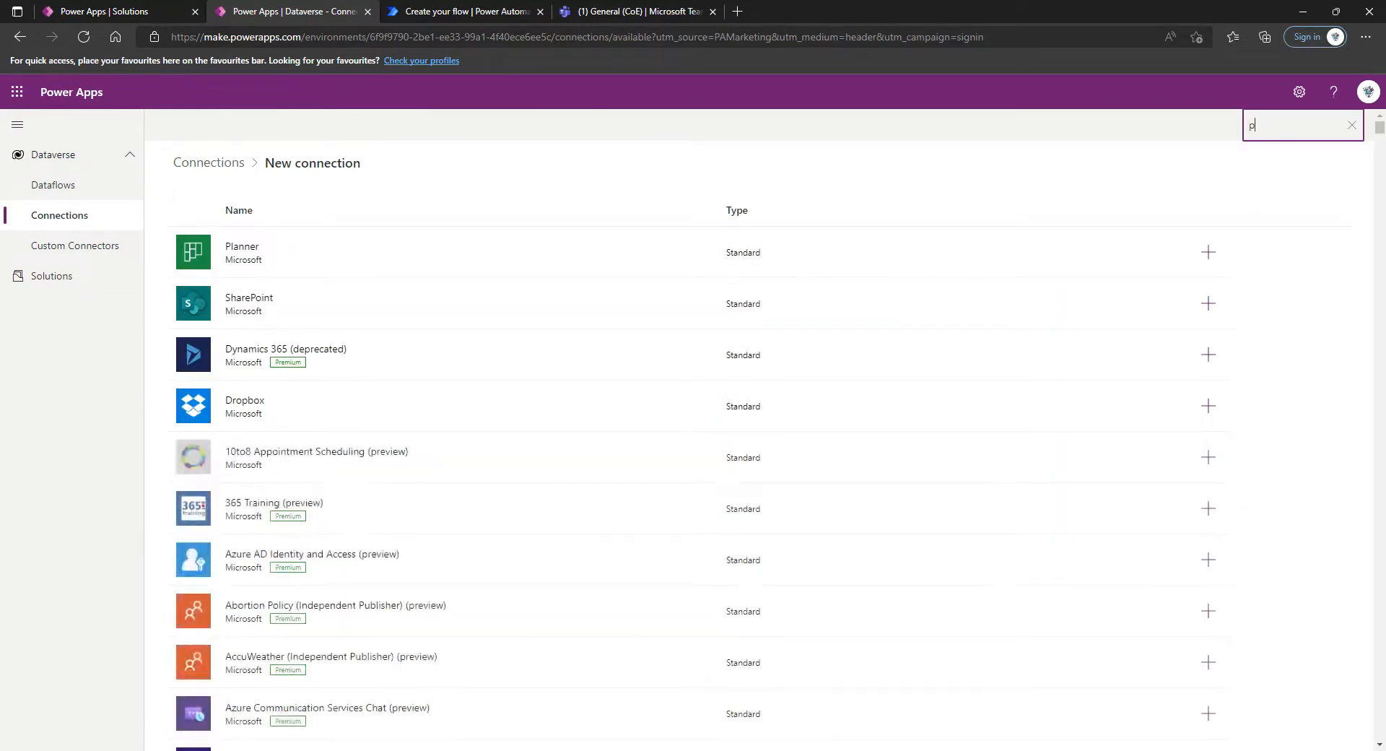
pyautogui.write('ower plat')
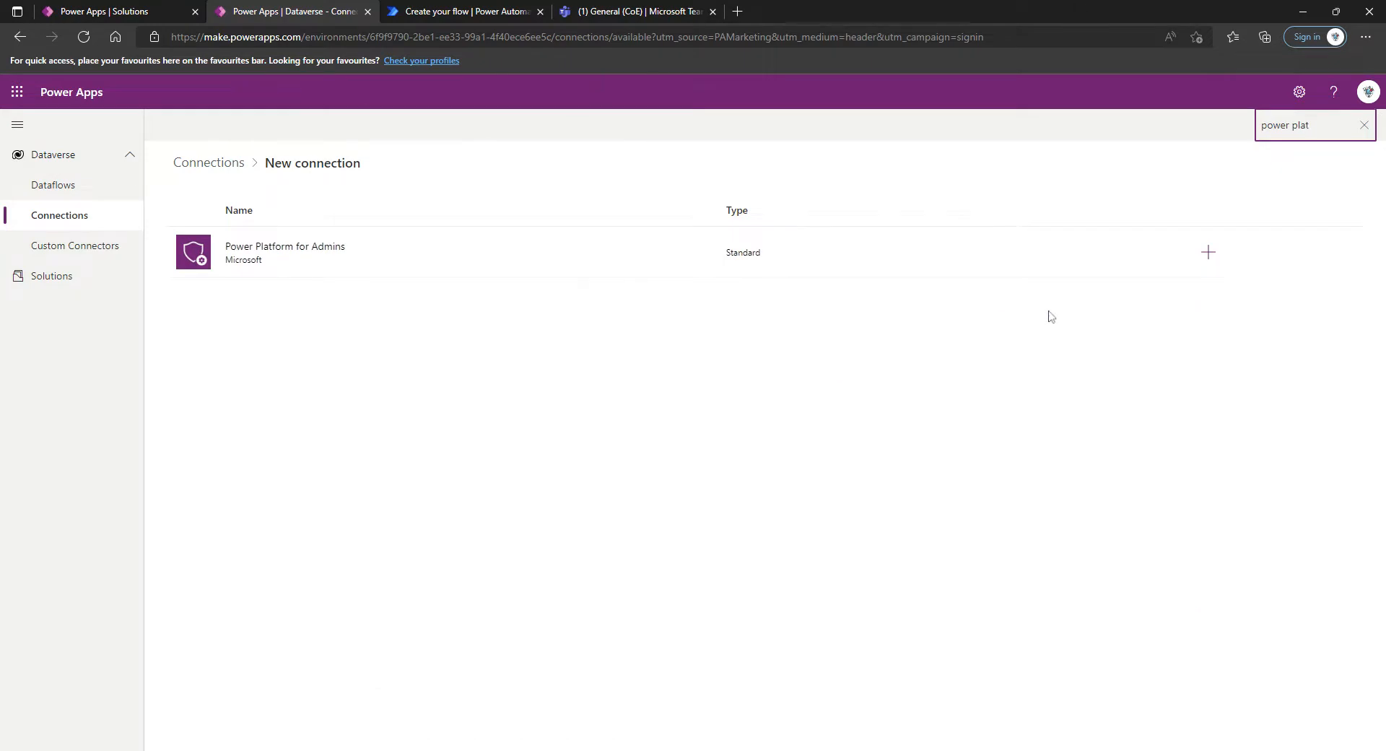
pyautogui.click(1208, 252)
pyautogui.click(821, 298)
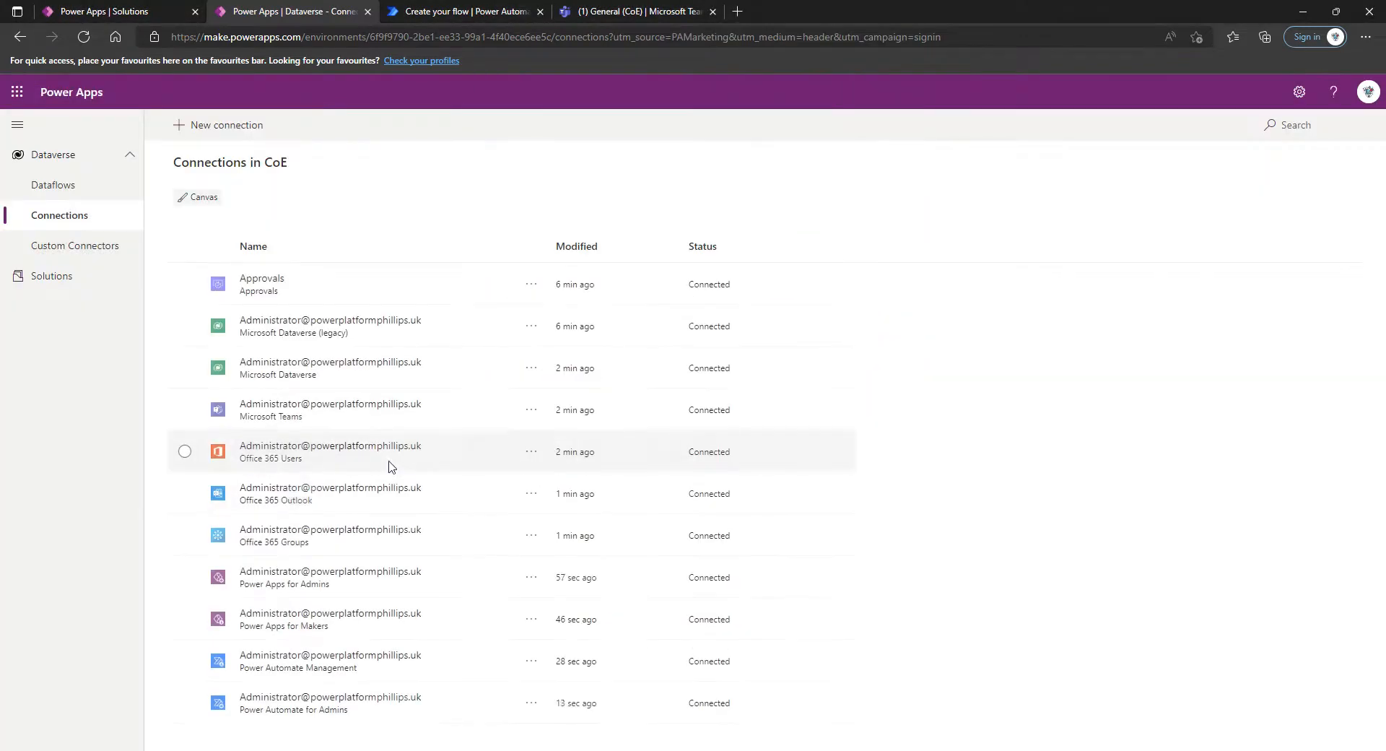
# Find the RSS connector among the available connectors and create a connection for it
pyautogui.click(212, 139)
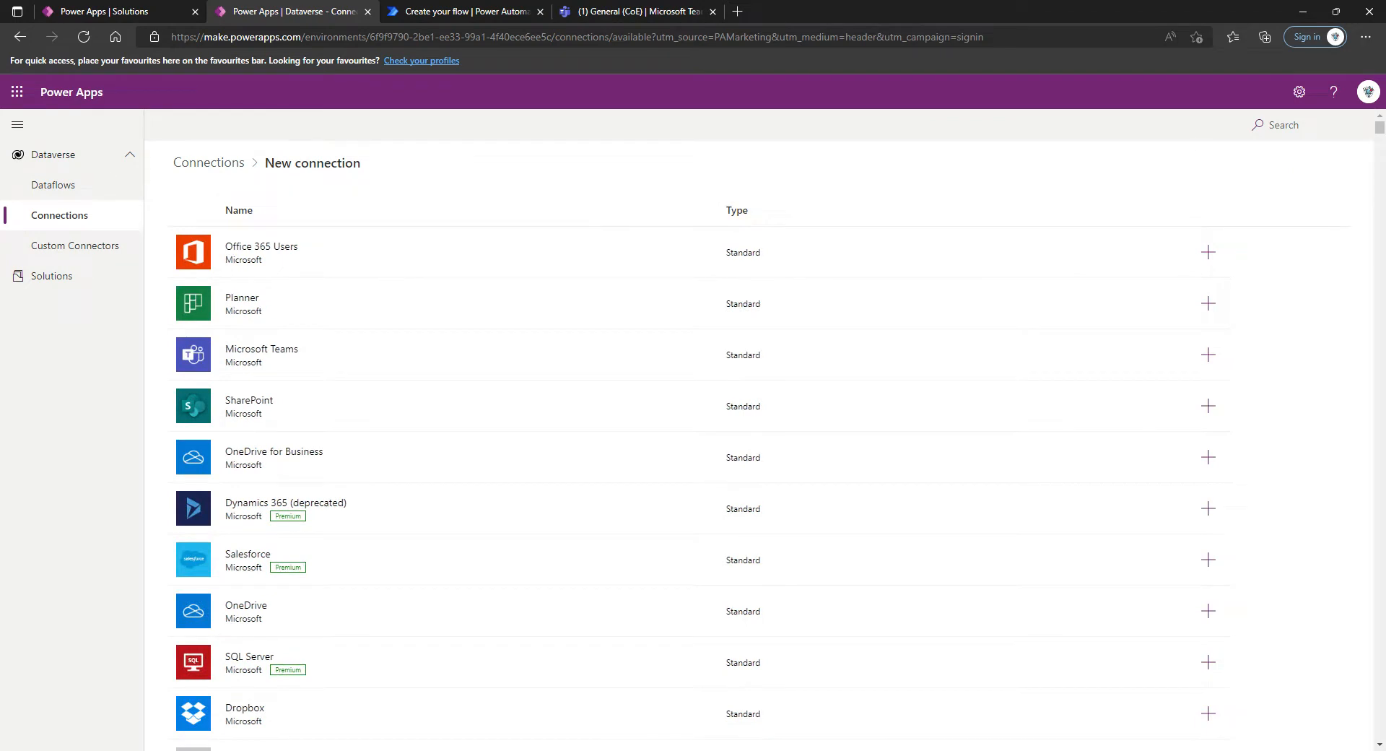
pyautogui.click(1274, 125)
pyautogui.write('rss')
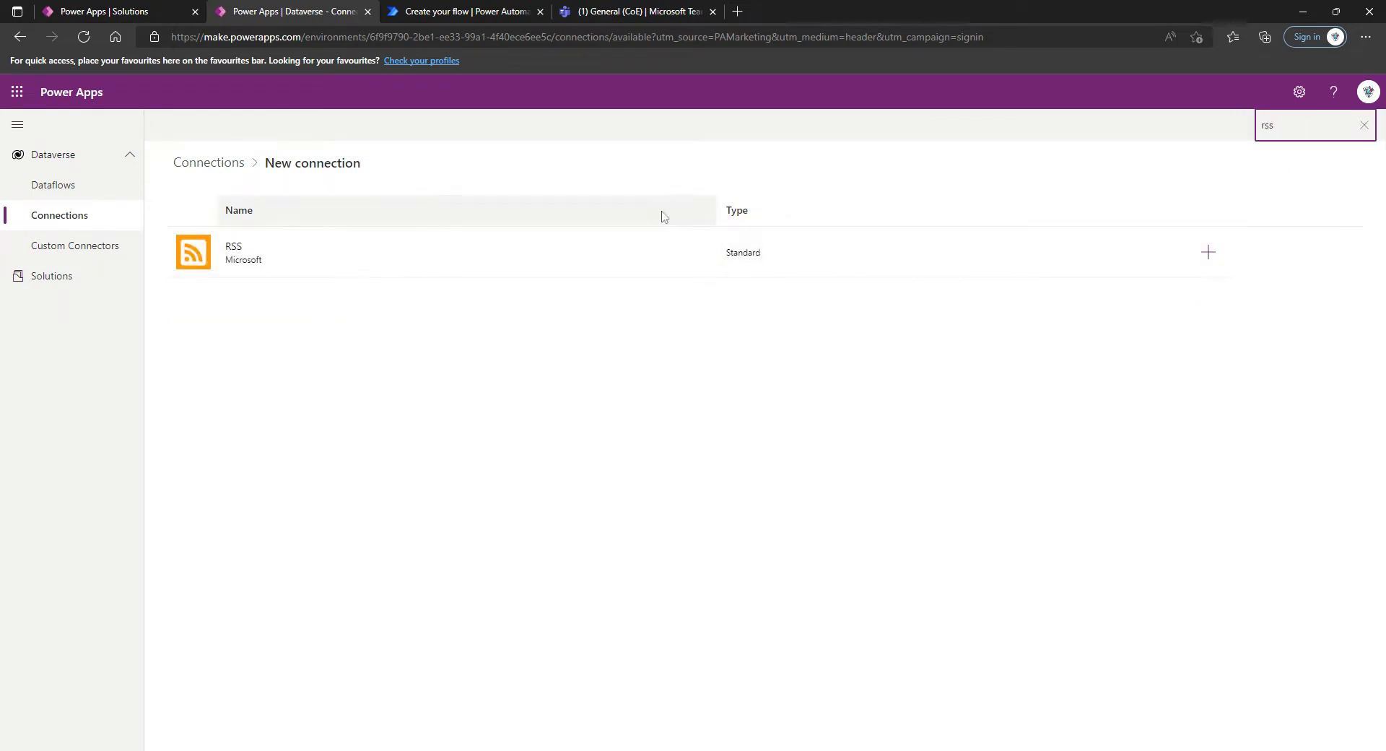
pyautogui.click(1231, 261)
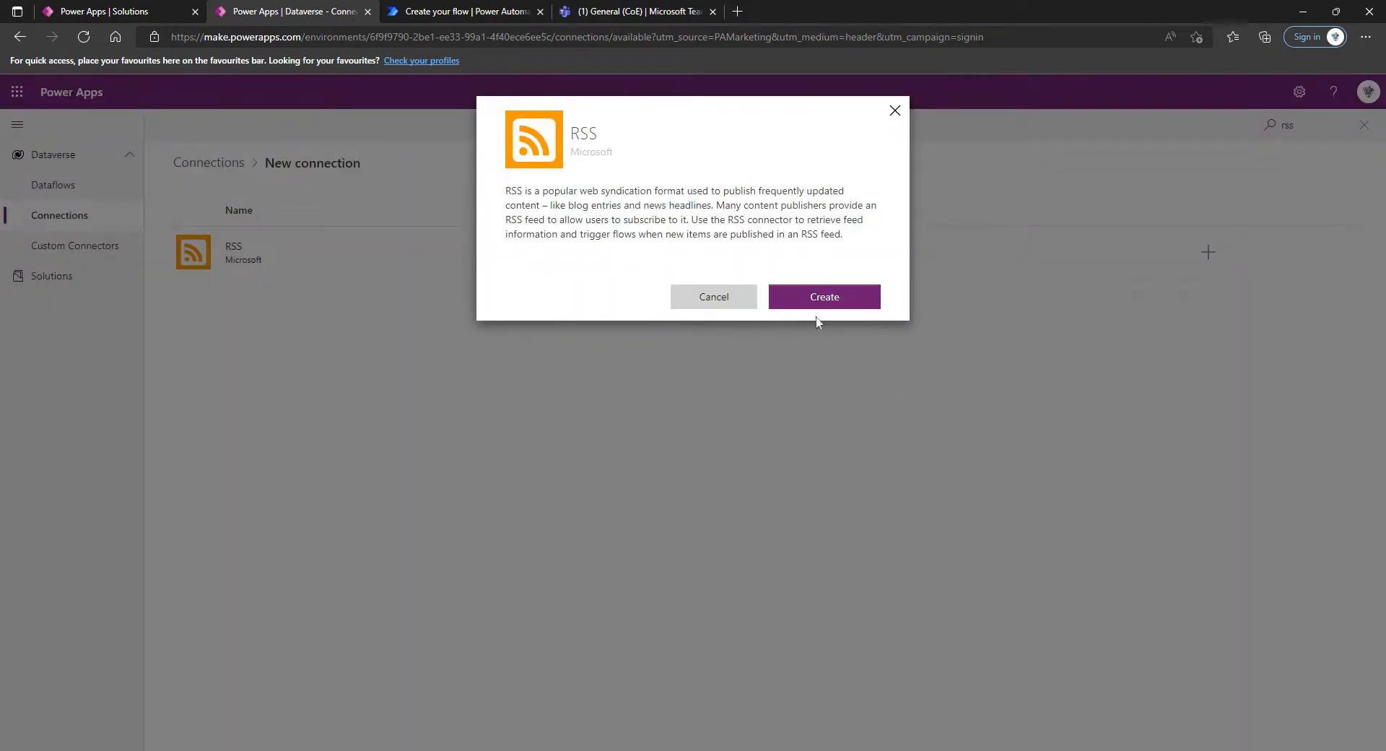
pyautogui.click(818, 307)
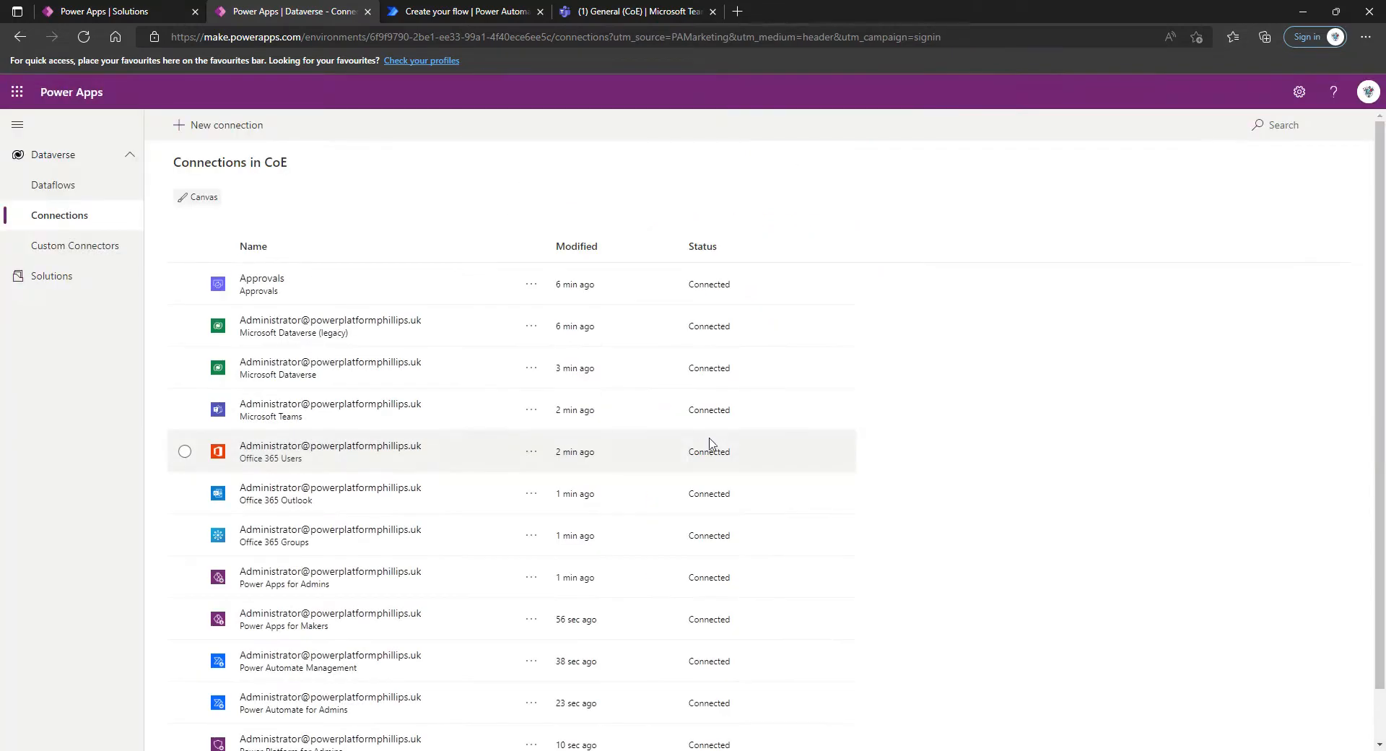
# Find the SharePoint connector among the available connectors and create a connection for it
pyautogui.click(206, 132)
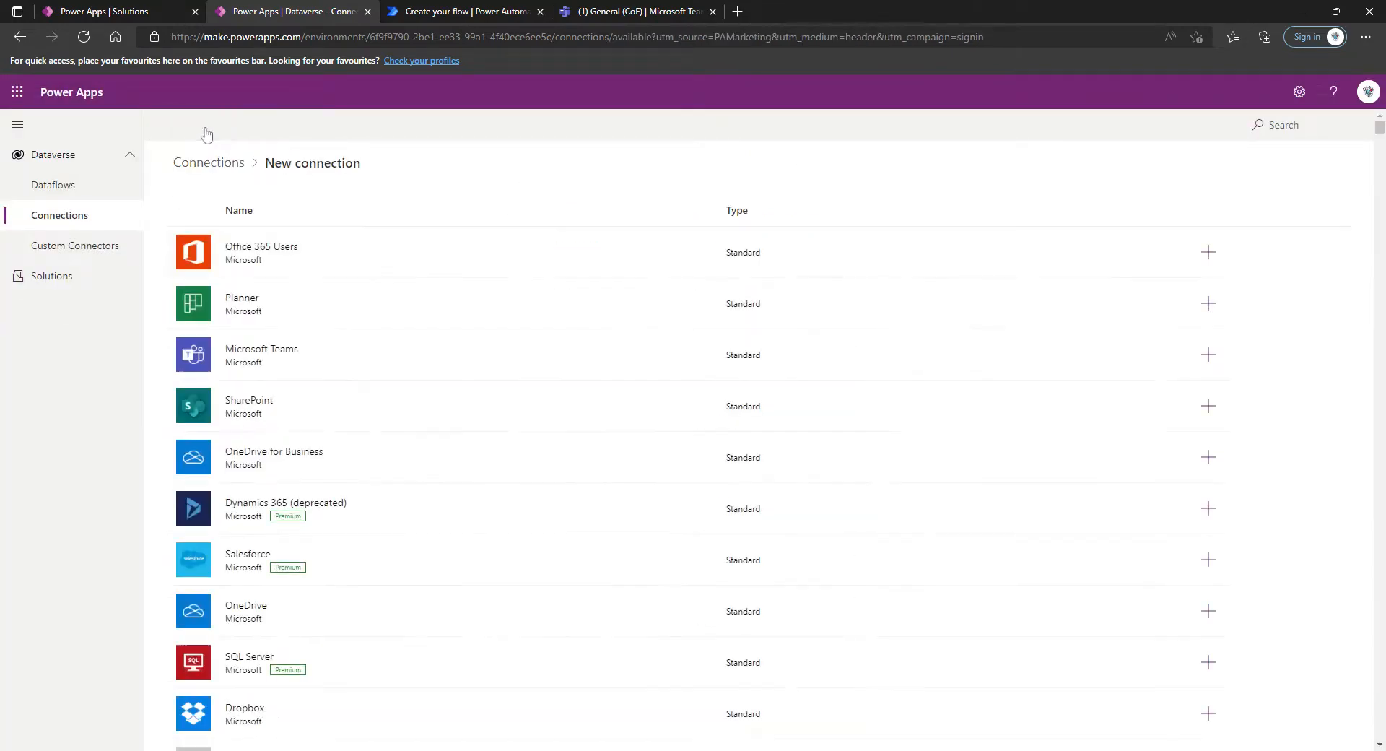
pyautogui.click(1278, 125)
pyautogui.write('s')
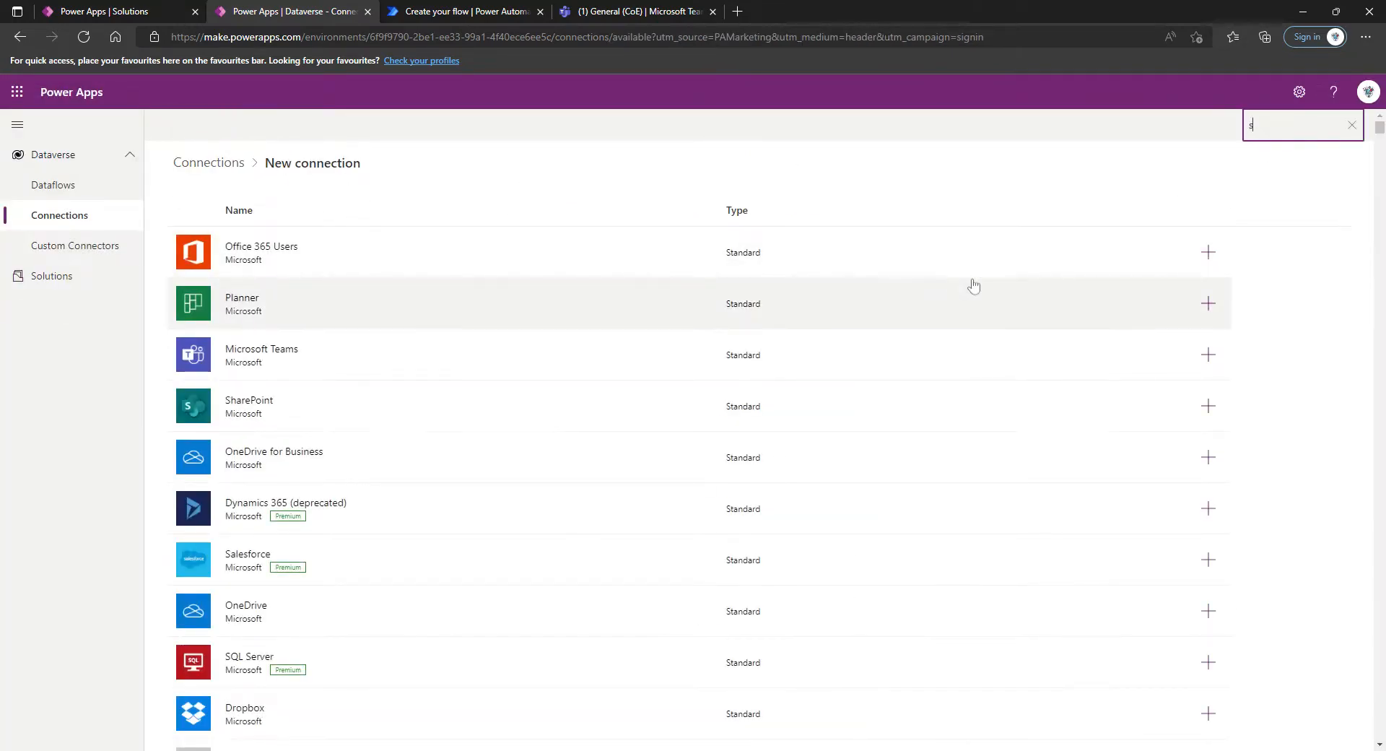
pyautogui.write('hare')
pyautogui.click(1208, 252)
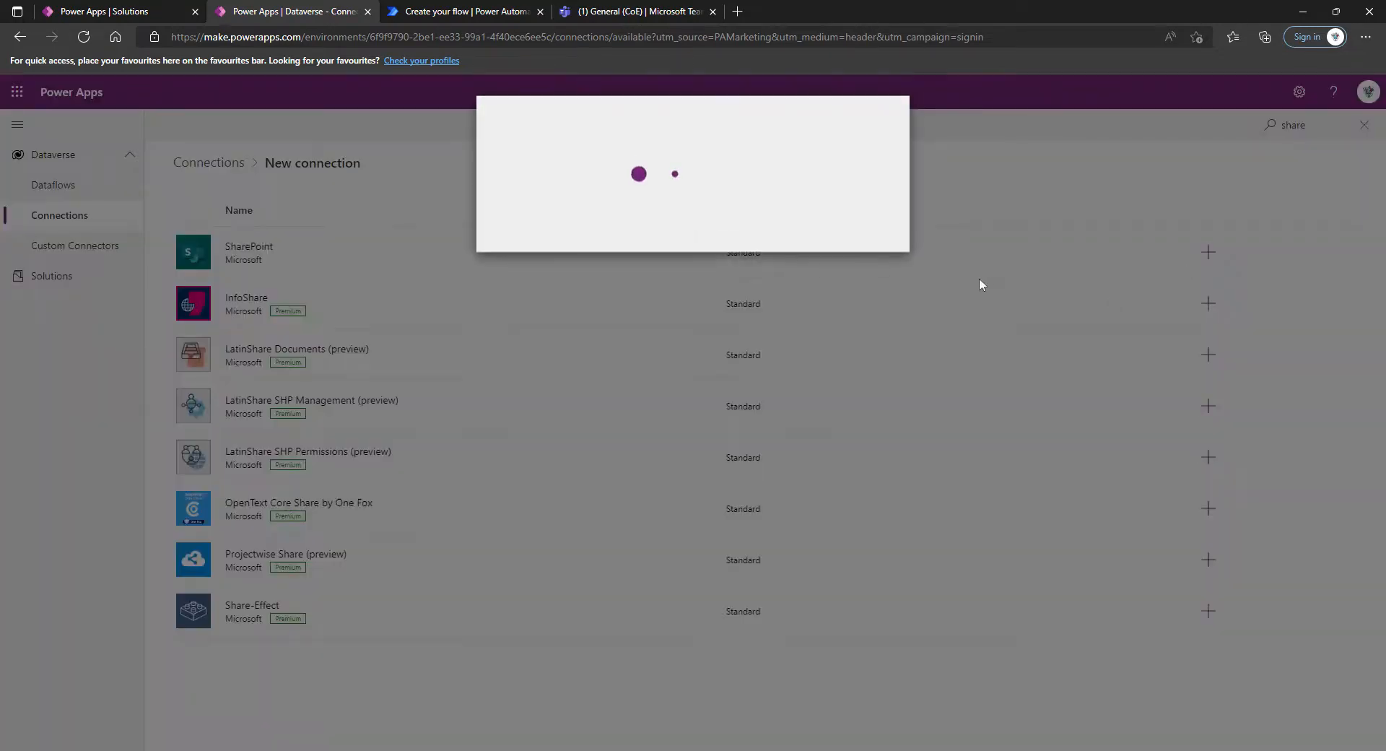
pyautogui.click(826, 365)
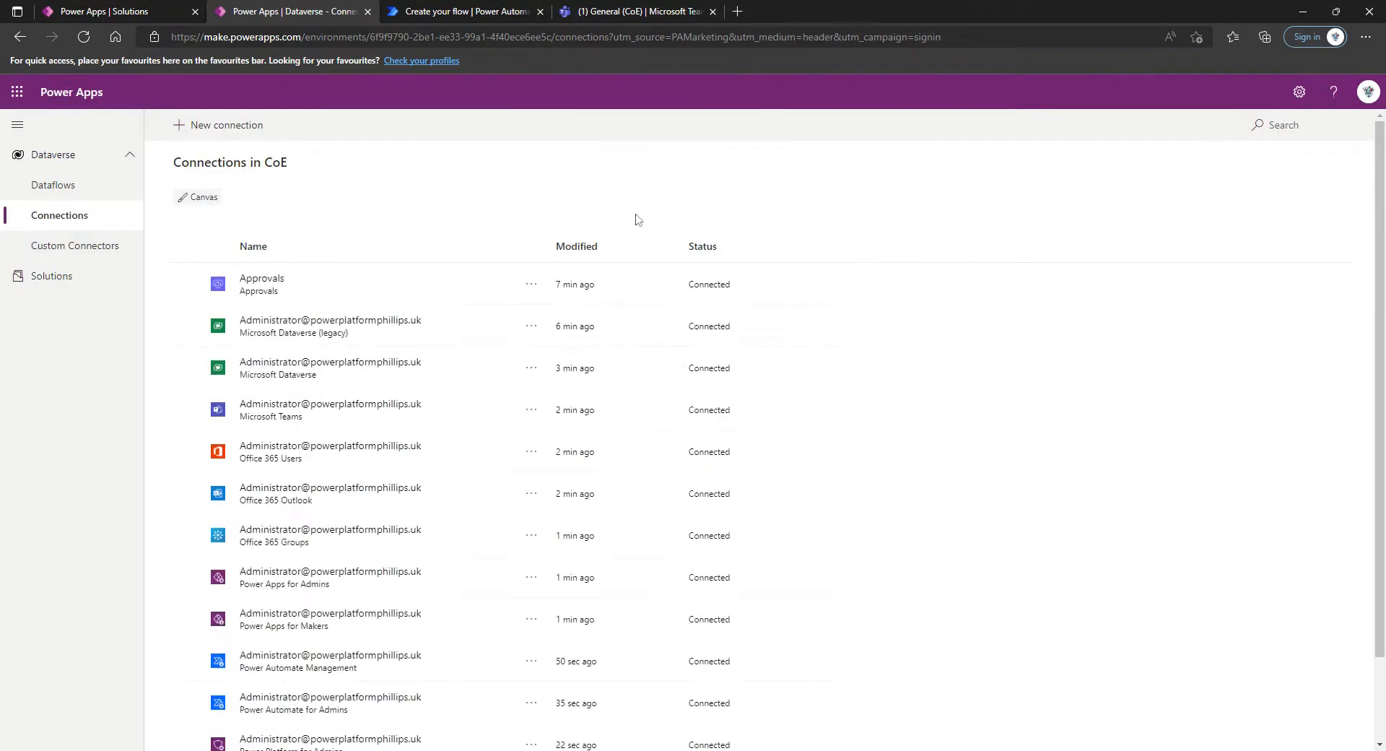
pyautogui.click(216, 126)
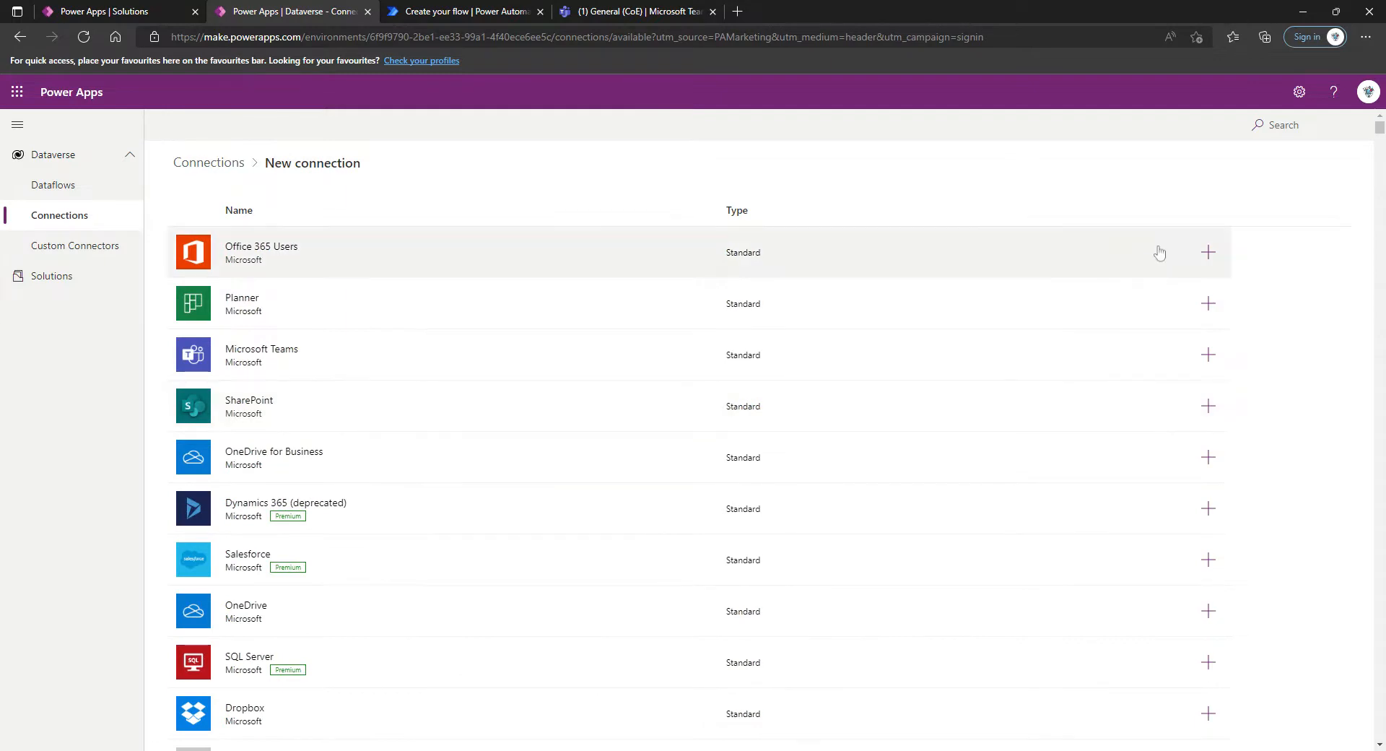
pyautogui.click(1303, 124)
pyautogui.write('http')
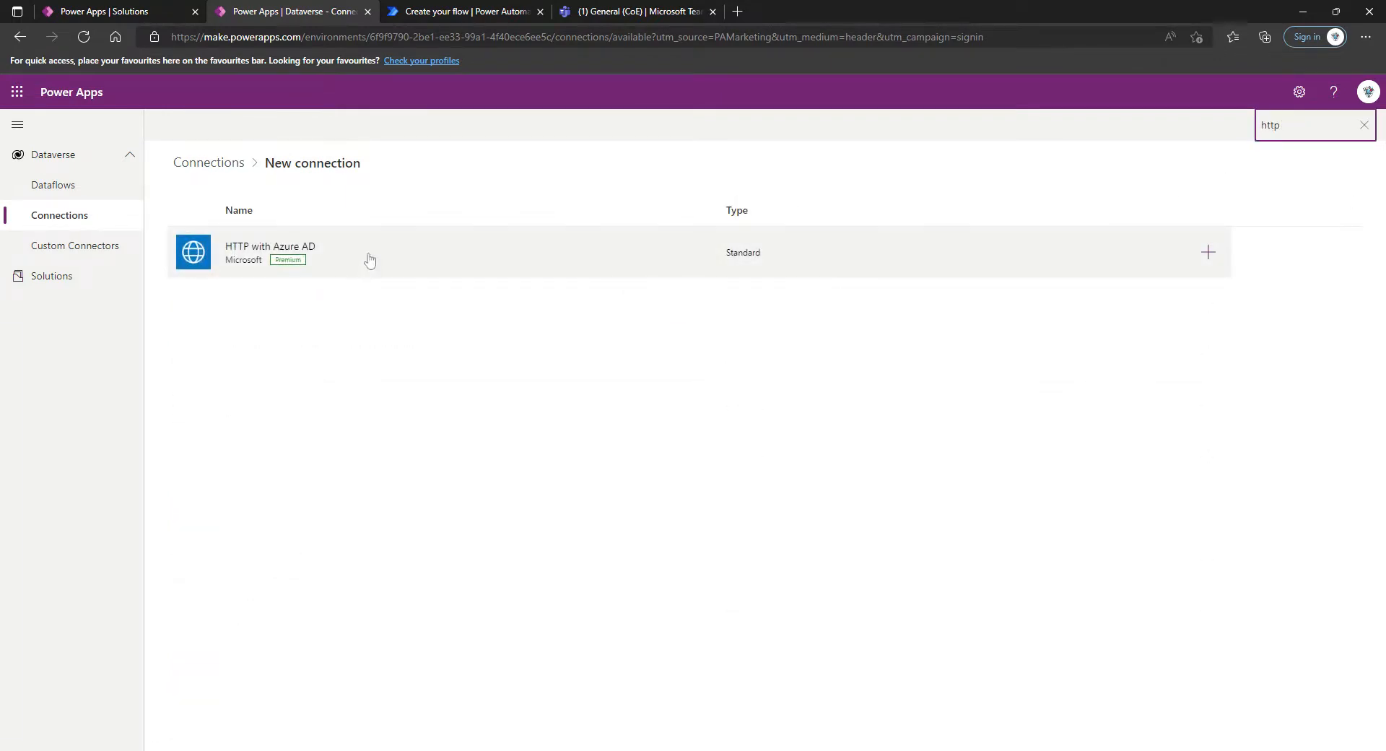
pyautogui.click(1216, 251)
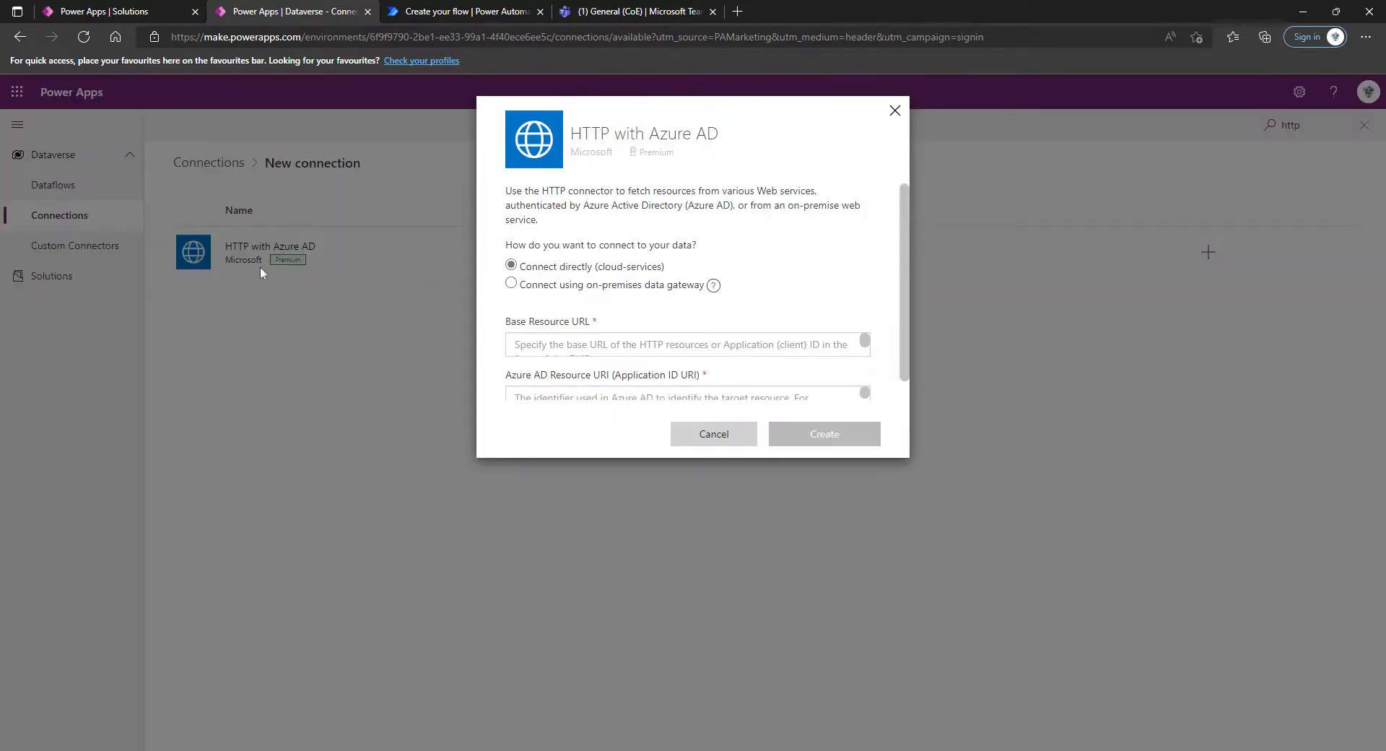
pyautogui.scroll(-1, 906, 234)
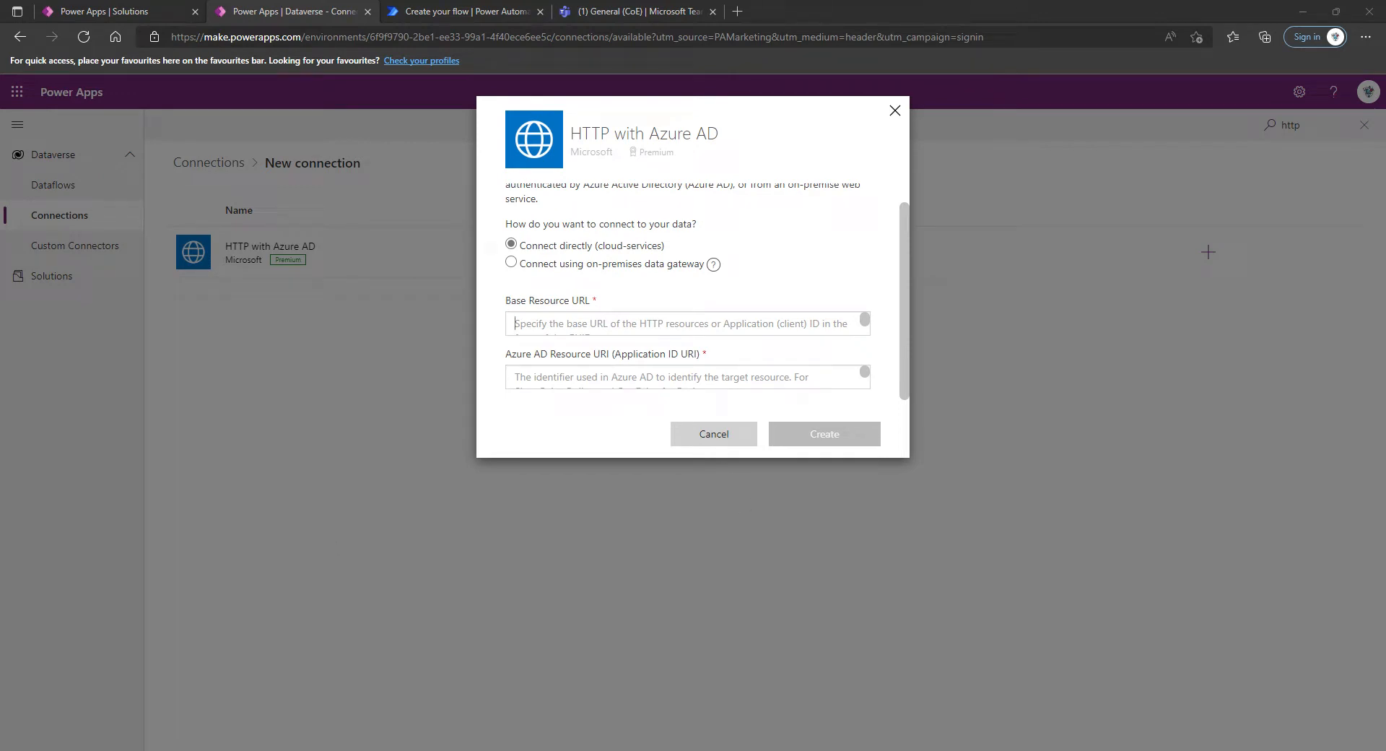
pyautogui.write('https://graph.microsoft.com')
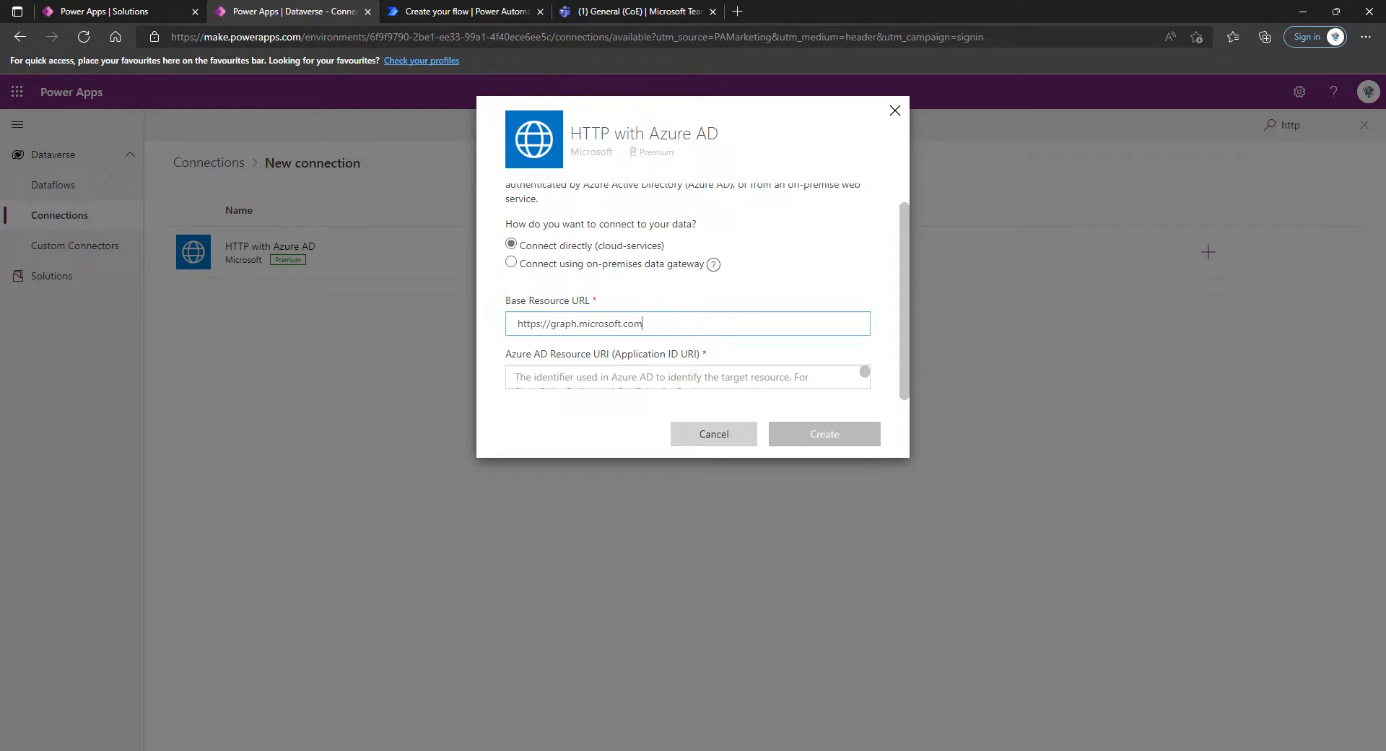
pyautogui.click(516, 377)
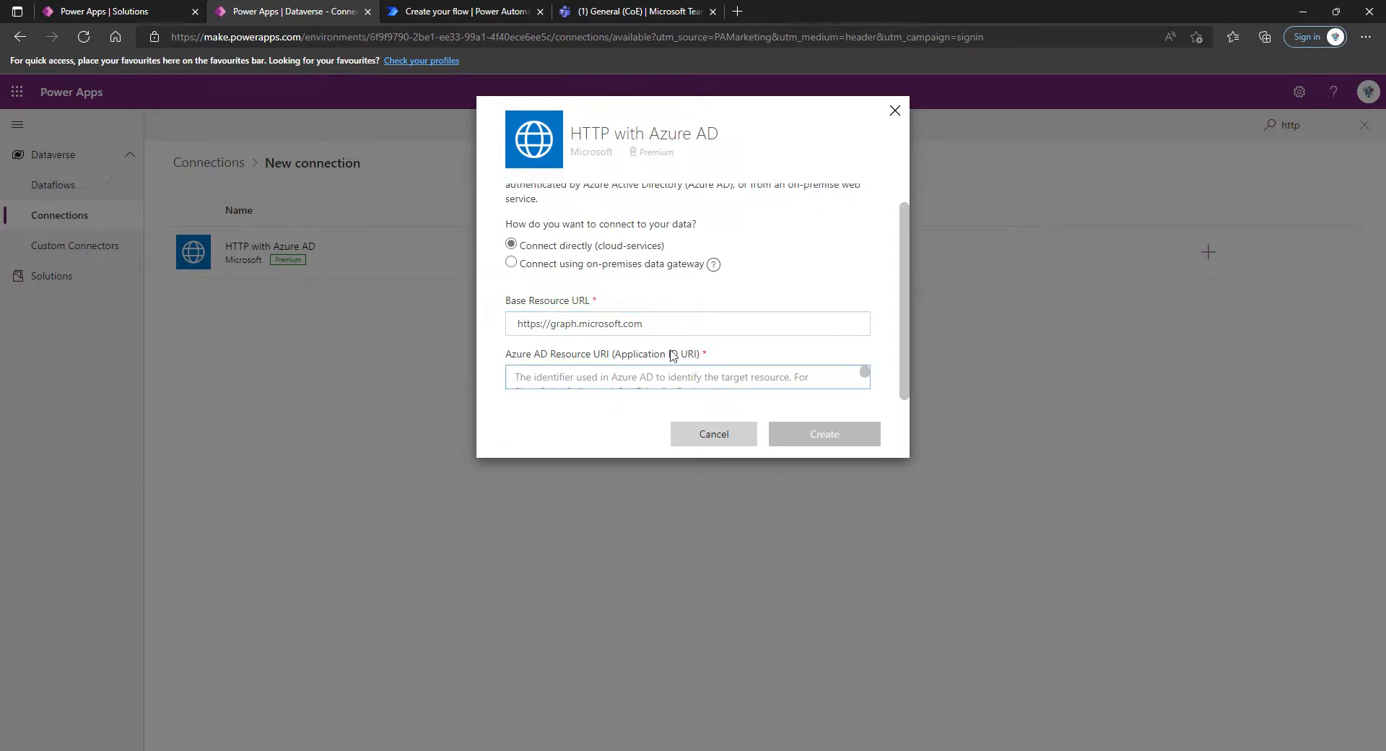
pyautogui.write('https://graph.microsoft.com')
pyautogui.click(836, 440)
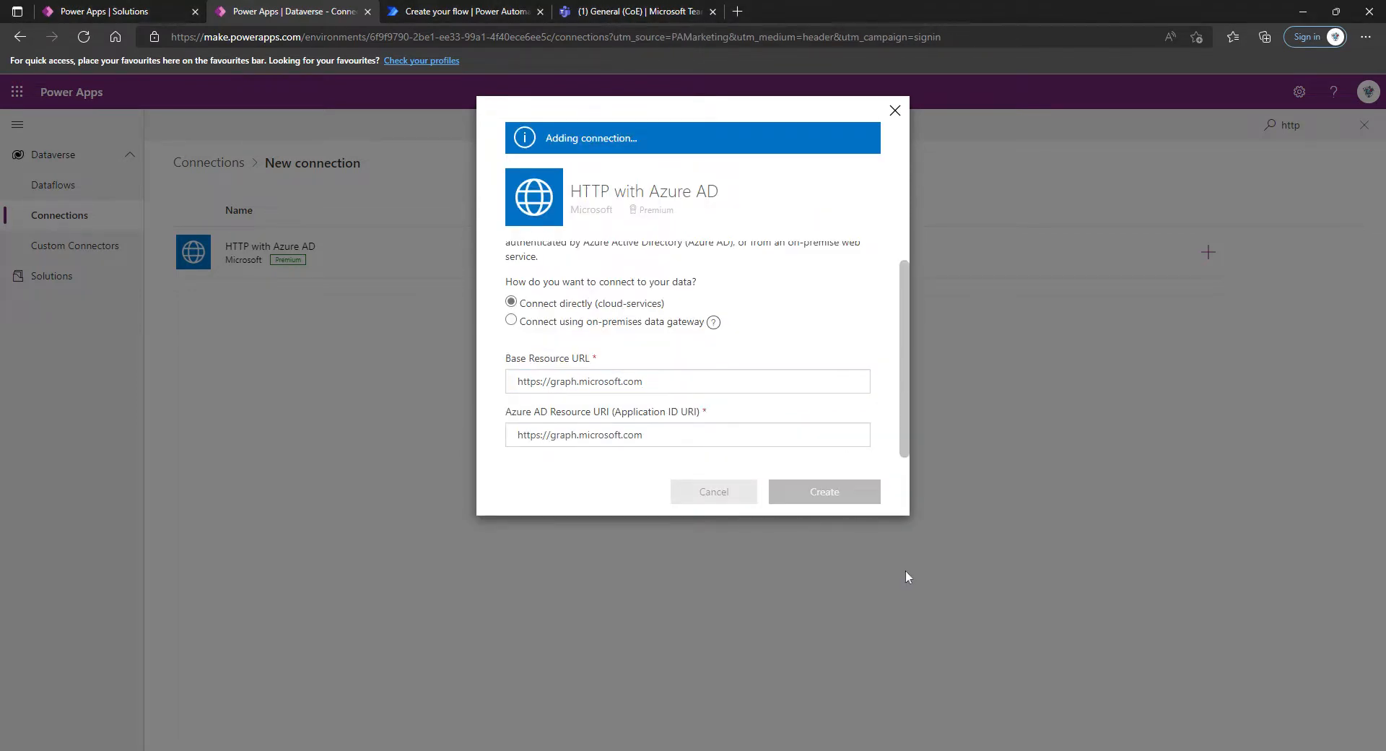
pyautogui.scroll(-2, 582, 469)
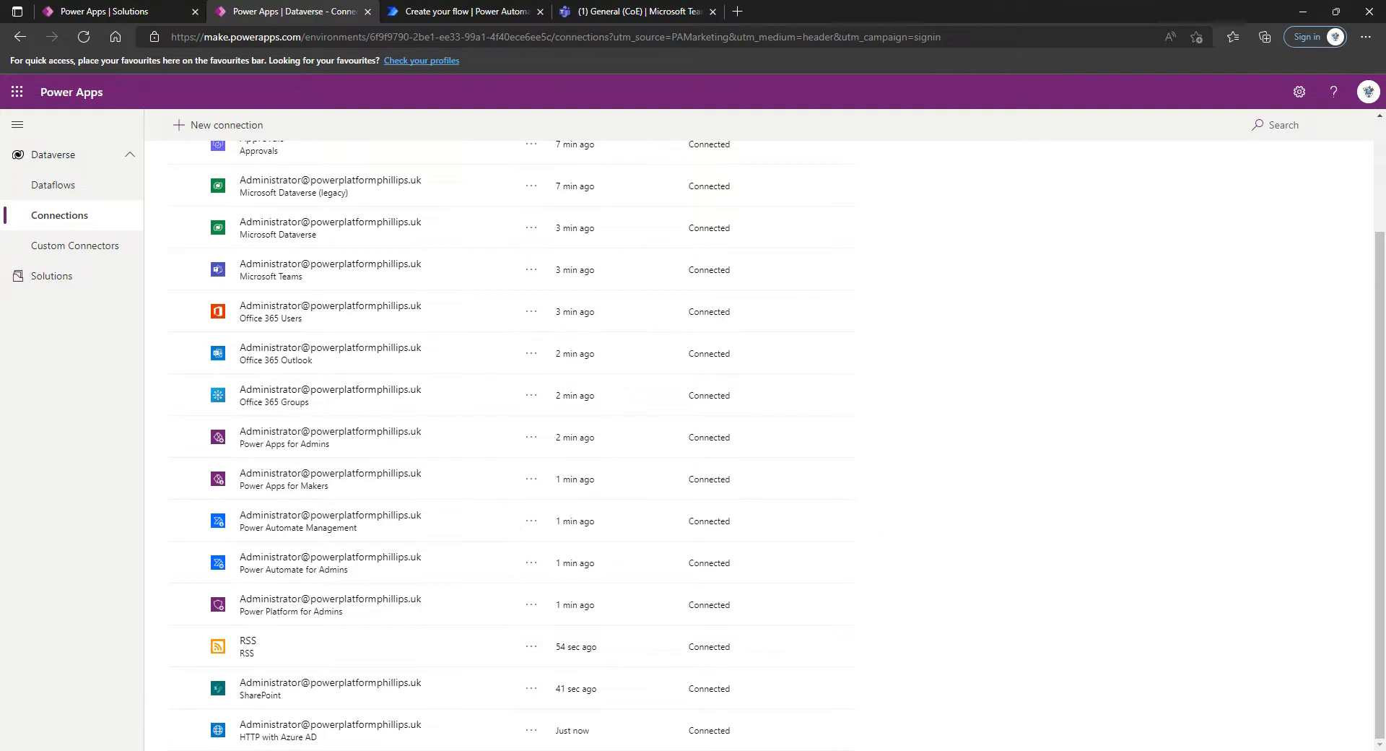
pyautogui.scroll(2, 545, 510)
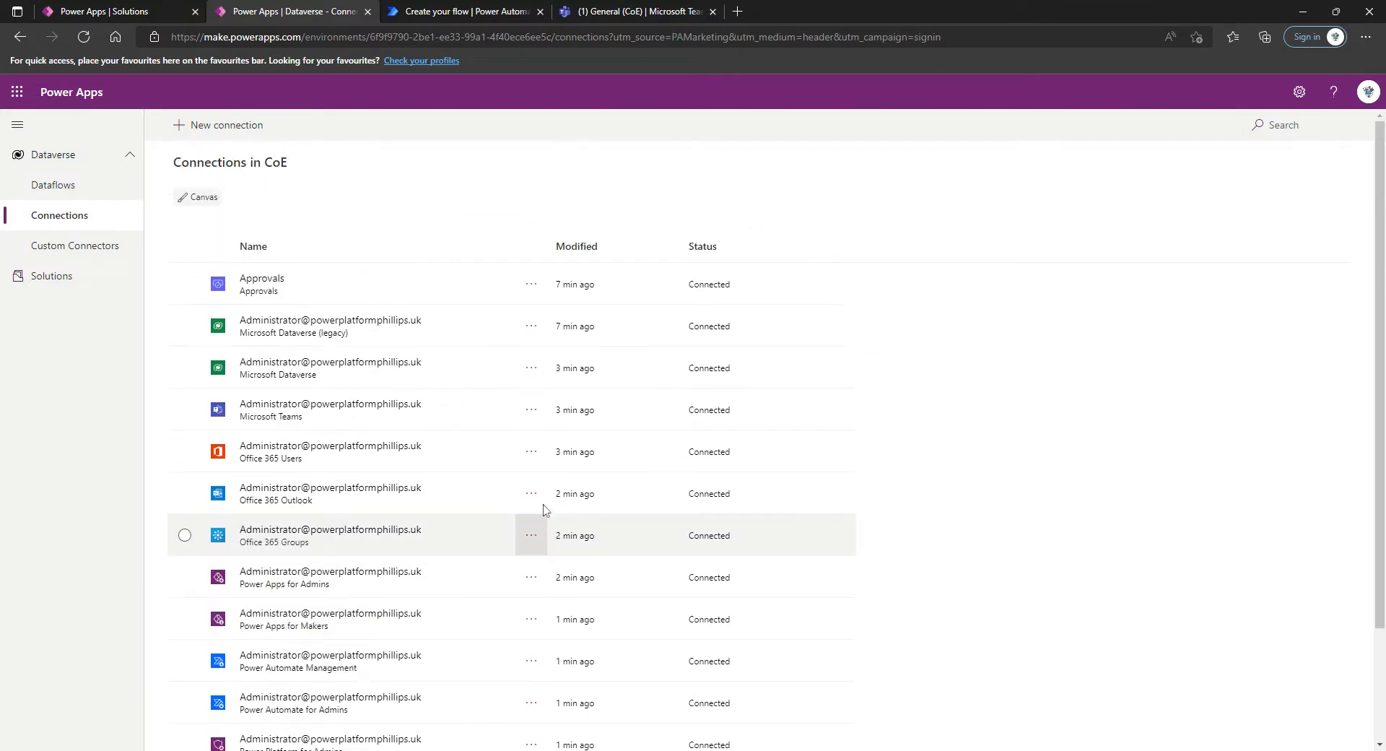
# Start a solution import in the CoE environment with the file CenterofExcellenceCoreComponentsTeams_3_22_managed.zip
pyautogui.click(43, 276)
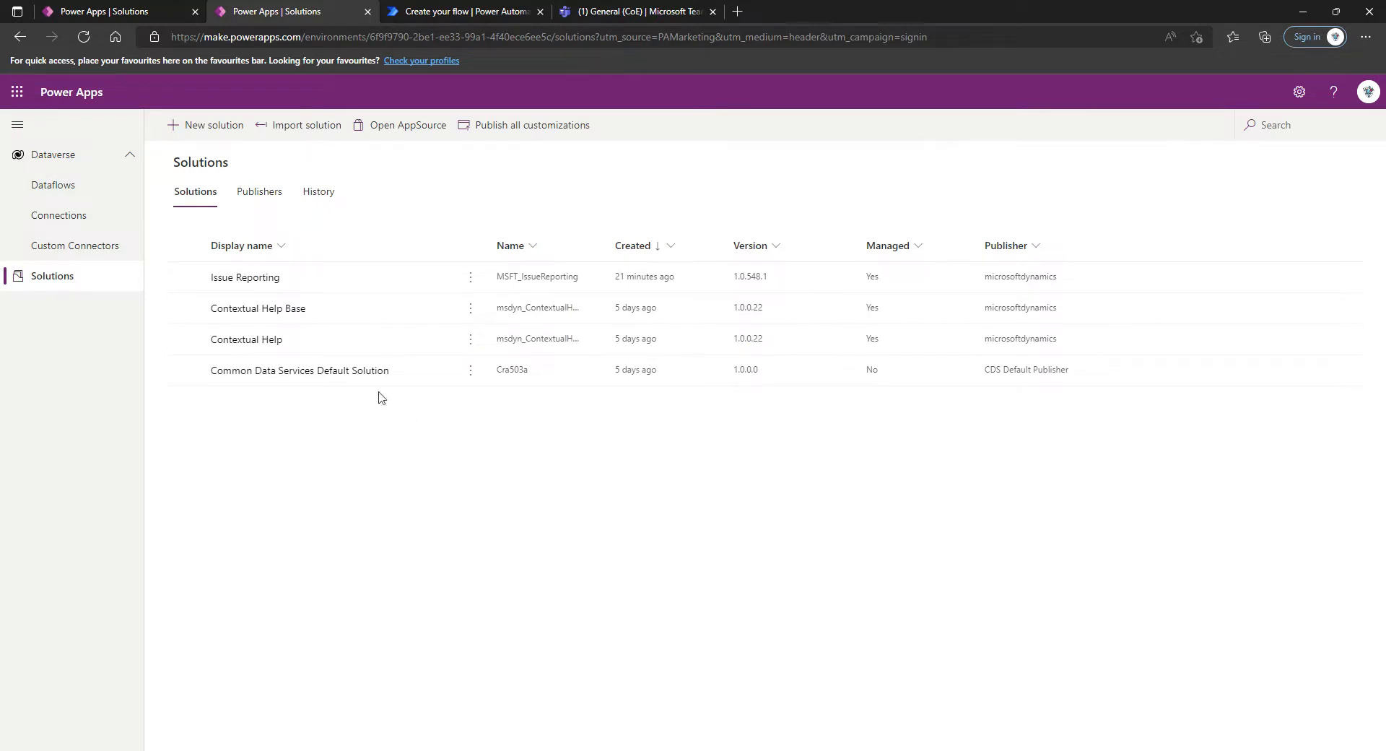
pyautogui.click(268, 130)
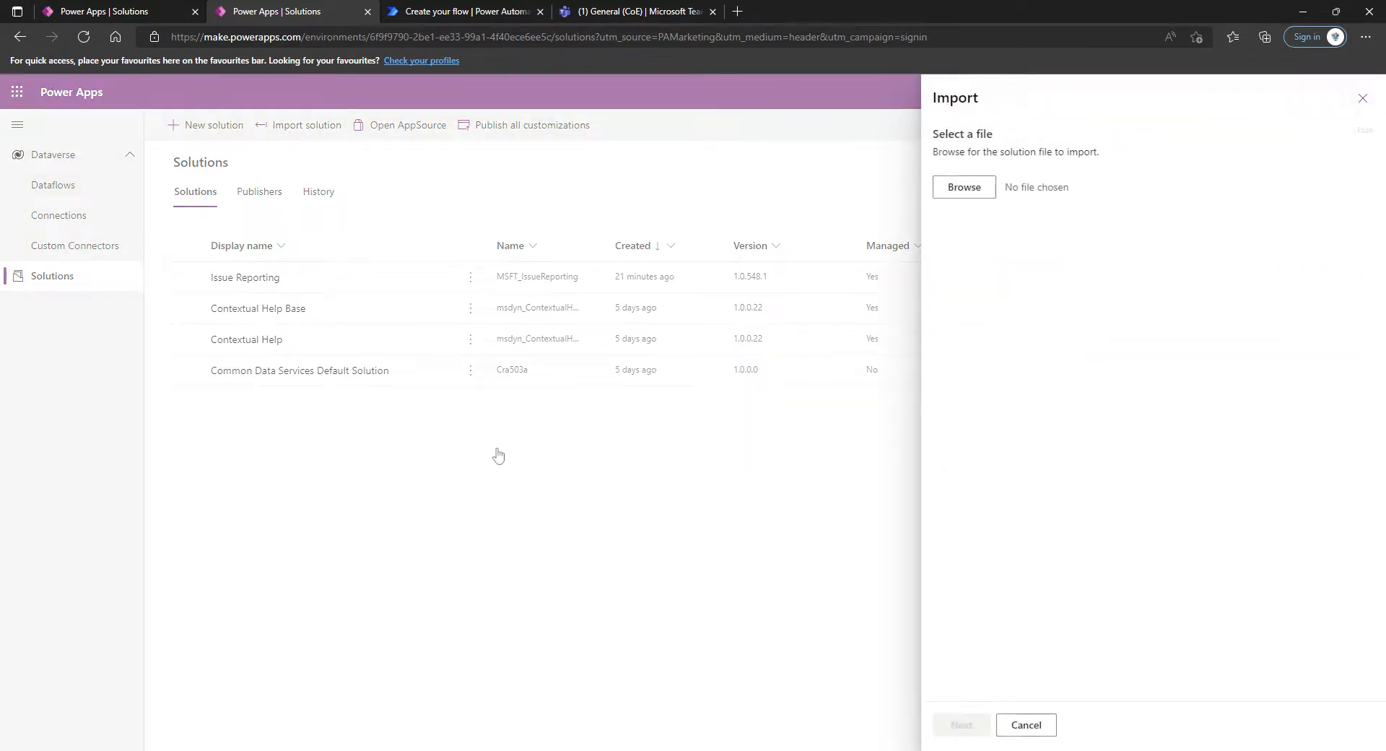
pyautogui.click(984, 190)
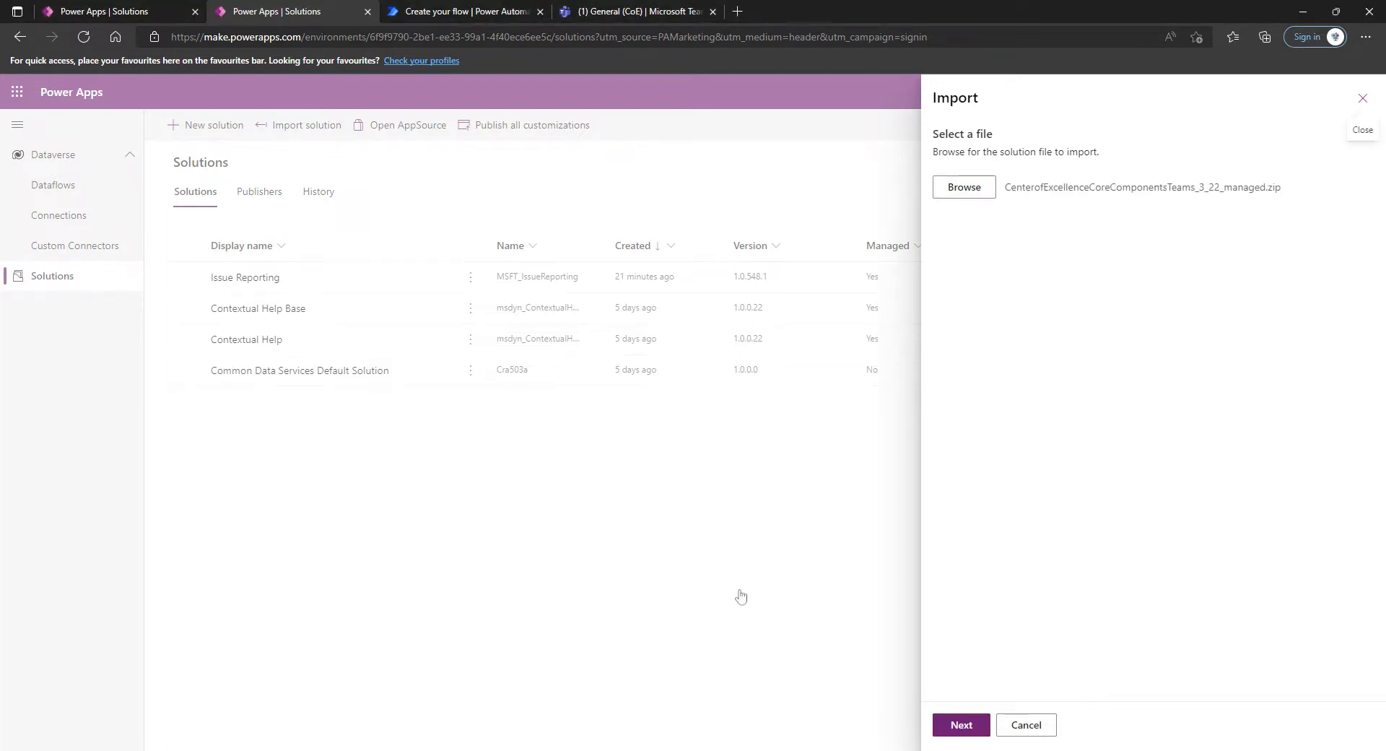
pyautogui.moveTo(1289, 189); pyautogui.dragTo(1012, 189)
pyautogui.click(1010, 191)
pyautogui.click(963, 725)
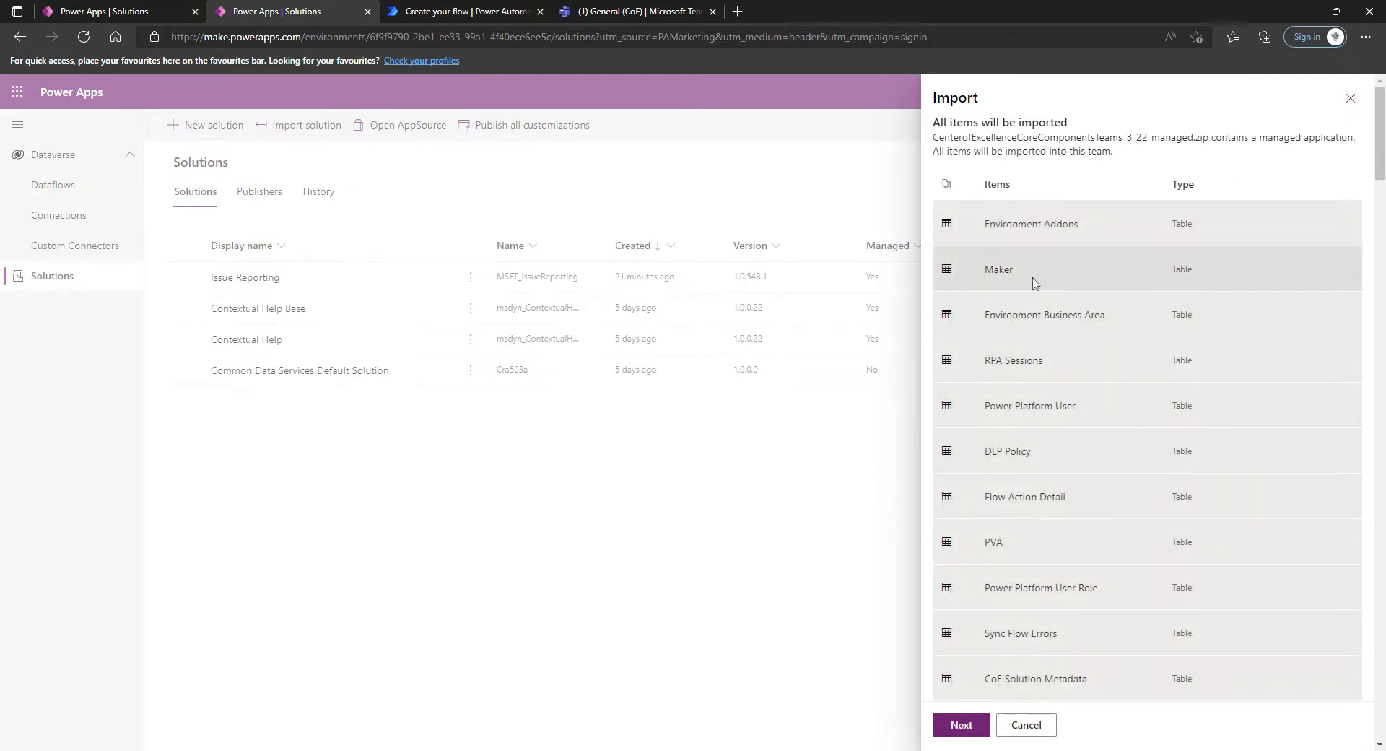
# Review the tables, flows and canvas apps included in the solution package and continue to its connections
pyautogui.scroll(-10, 1034, 281)
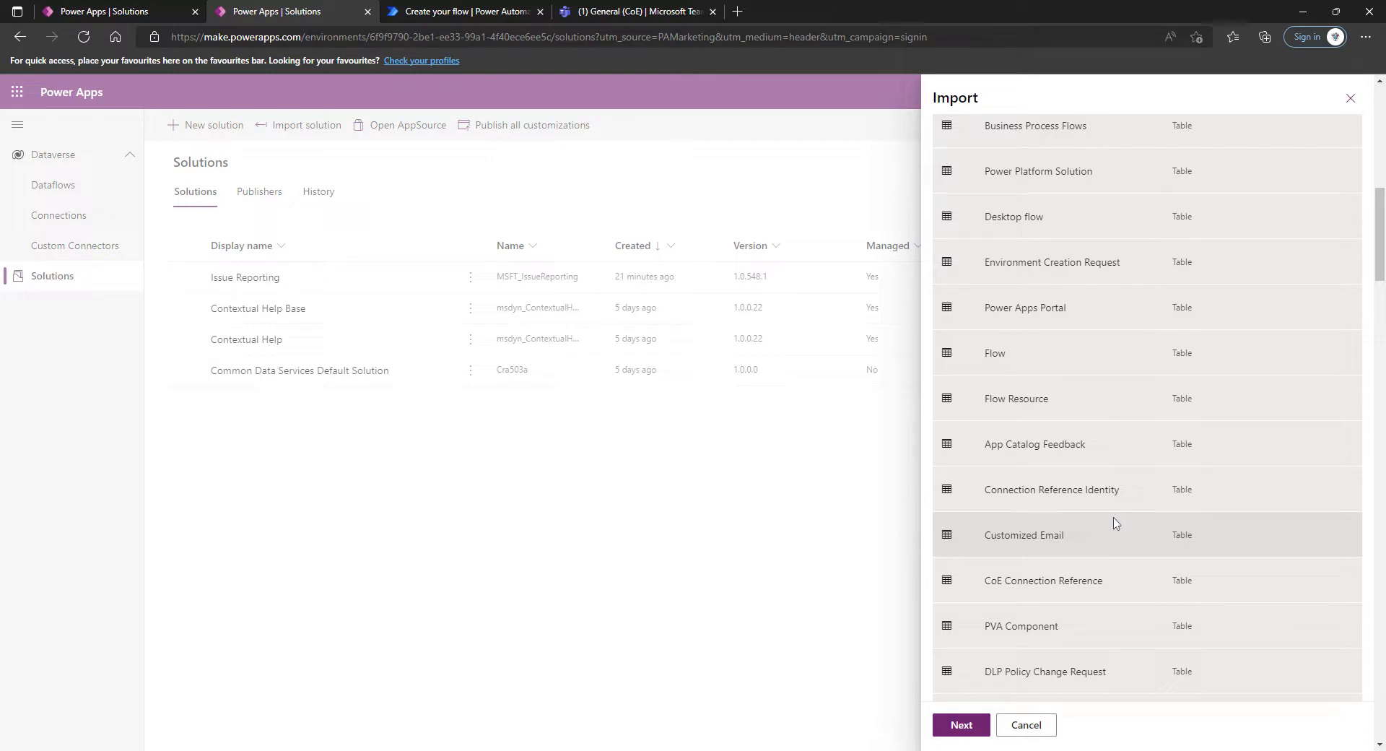
pyautogui.scroll(-1, 1115, 523)
pyautogui.scroll(8, 1112, 521)
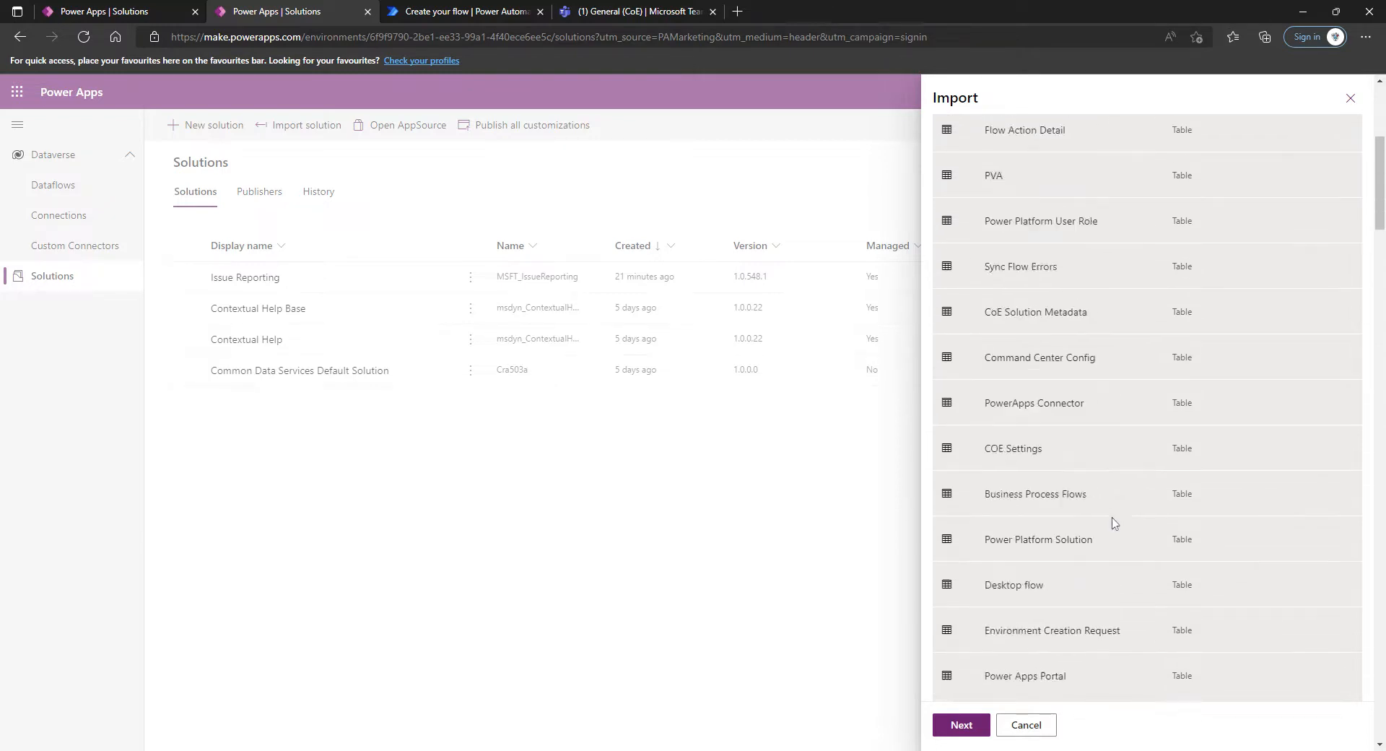
pyautogui.scroll(-20, 1104, 520)
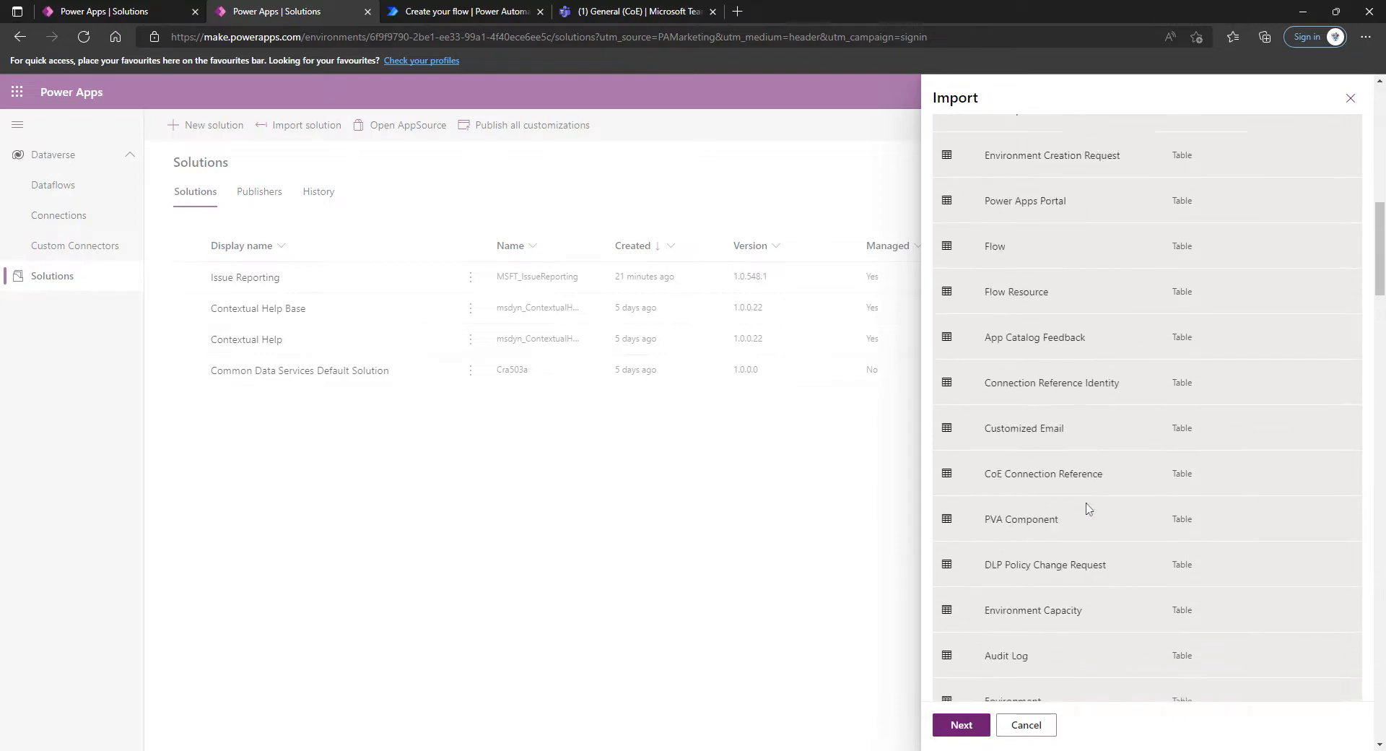
pyautogui.scroll(-15, 1088, 509)
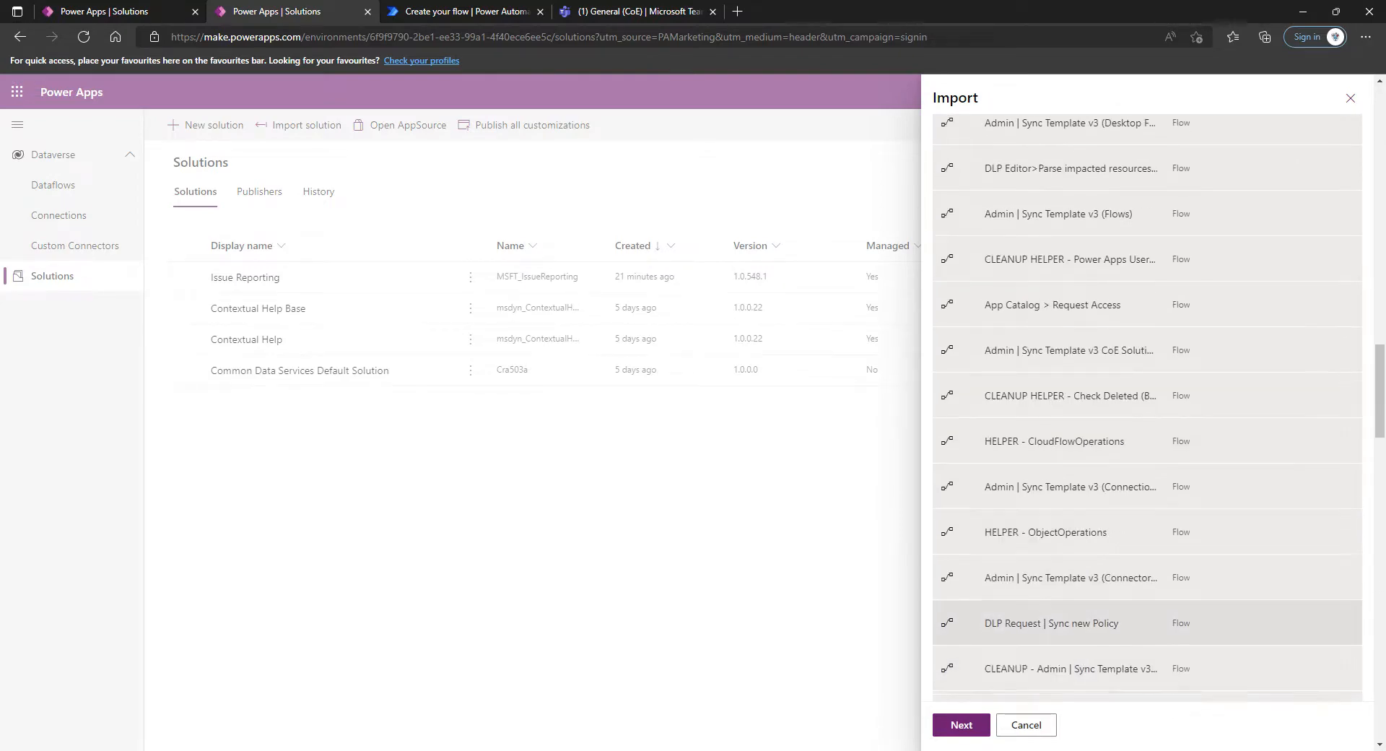
pyautogui.scroll(-2, 1112, 571)
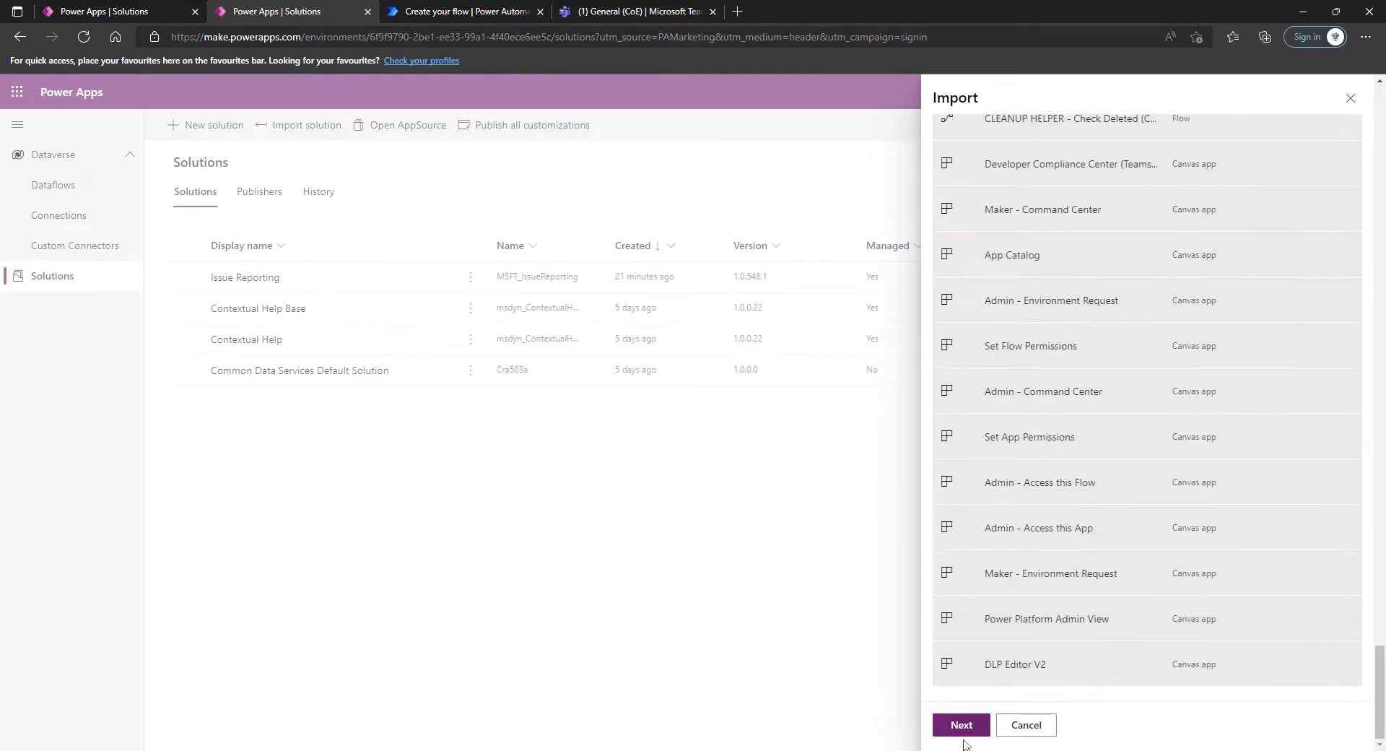
pyautogui.click(962, 727)
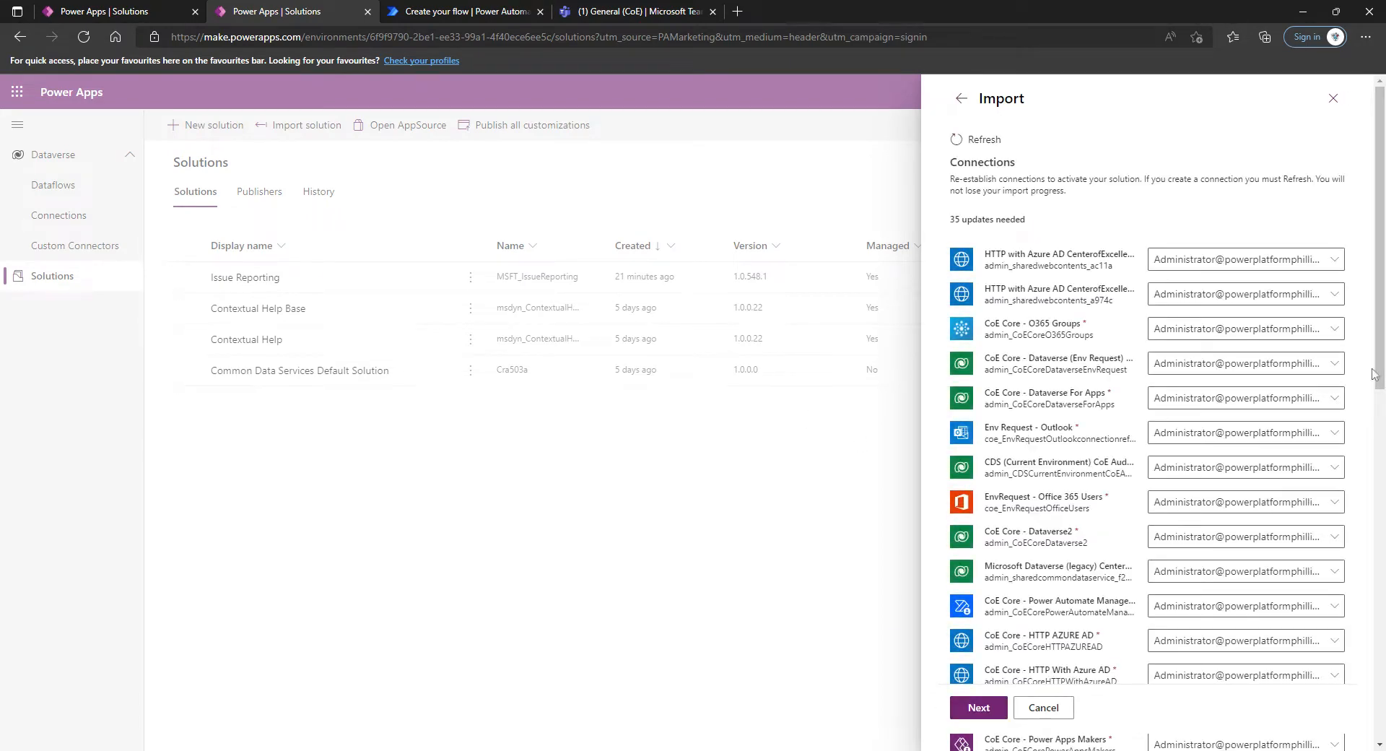
# Check that every connection reference of the imported solution has a connection assigned, and refresh the list
pyautogui.scroll(-2, 1374, 329)
pyautogui.scroll(-10, 1374, 329)
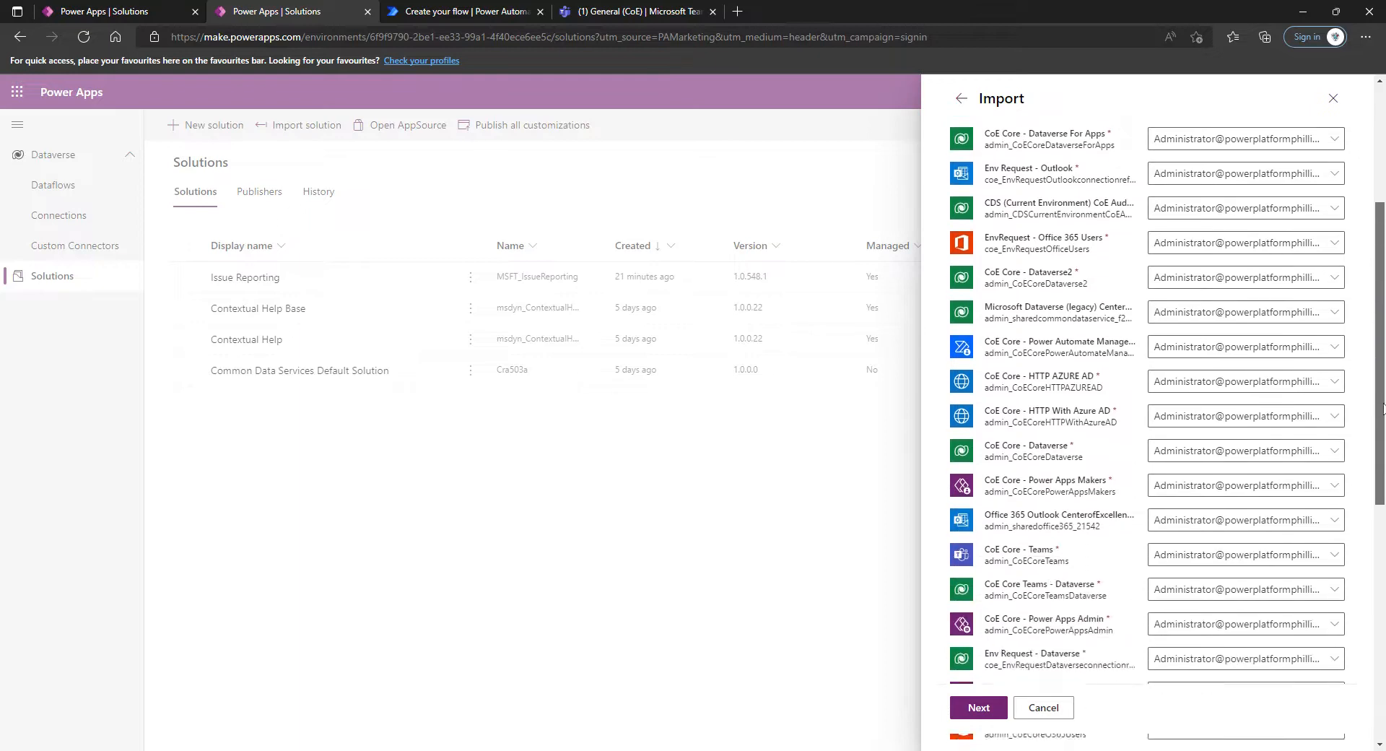
pyautogui.scroll(-1, 1155, 433)
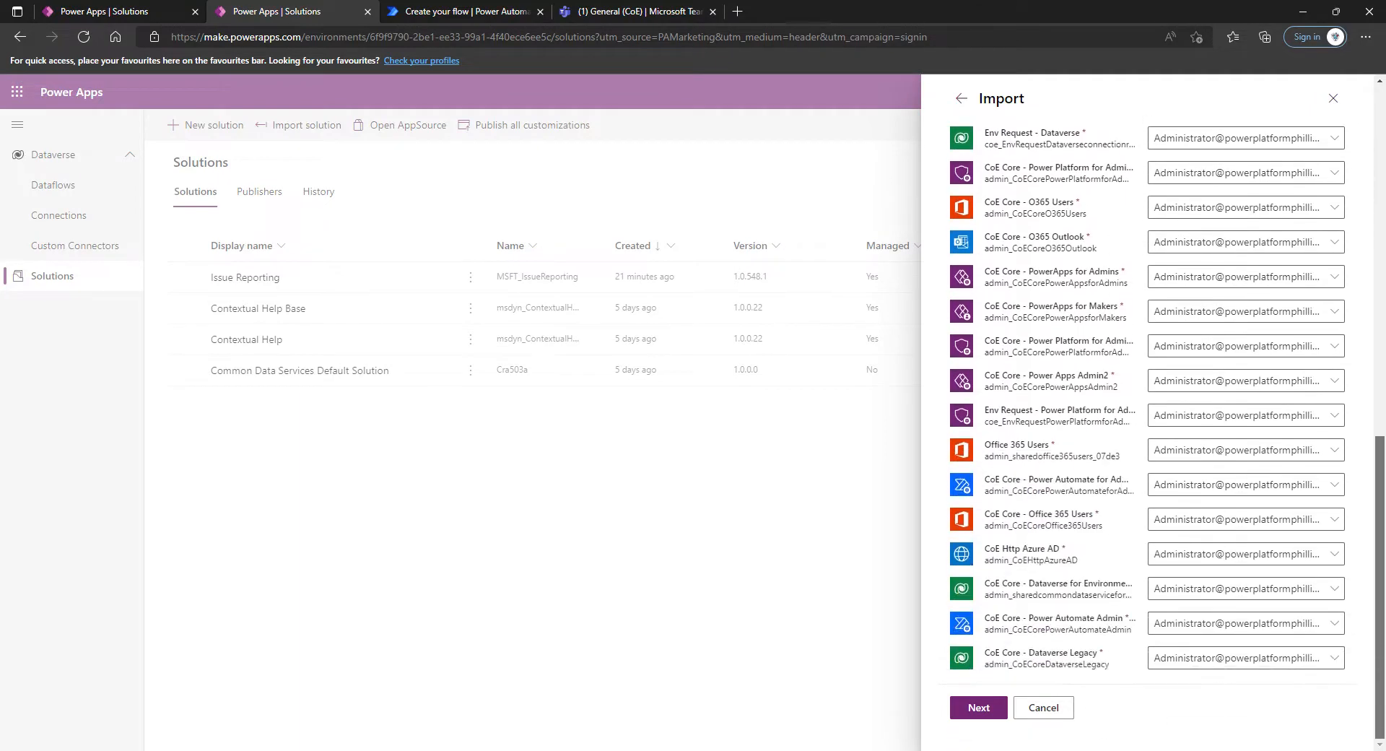
pyautogui.moveTo(1379, 587); pyautogui.dragTo(1380, 238)
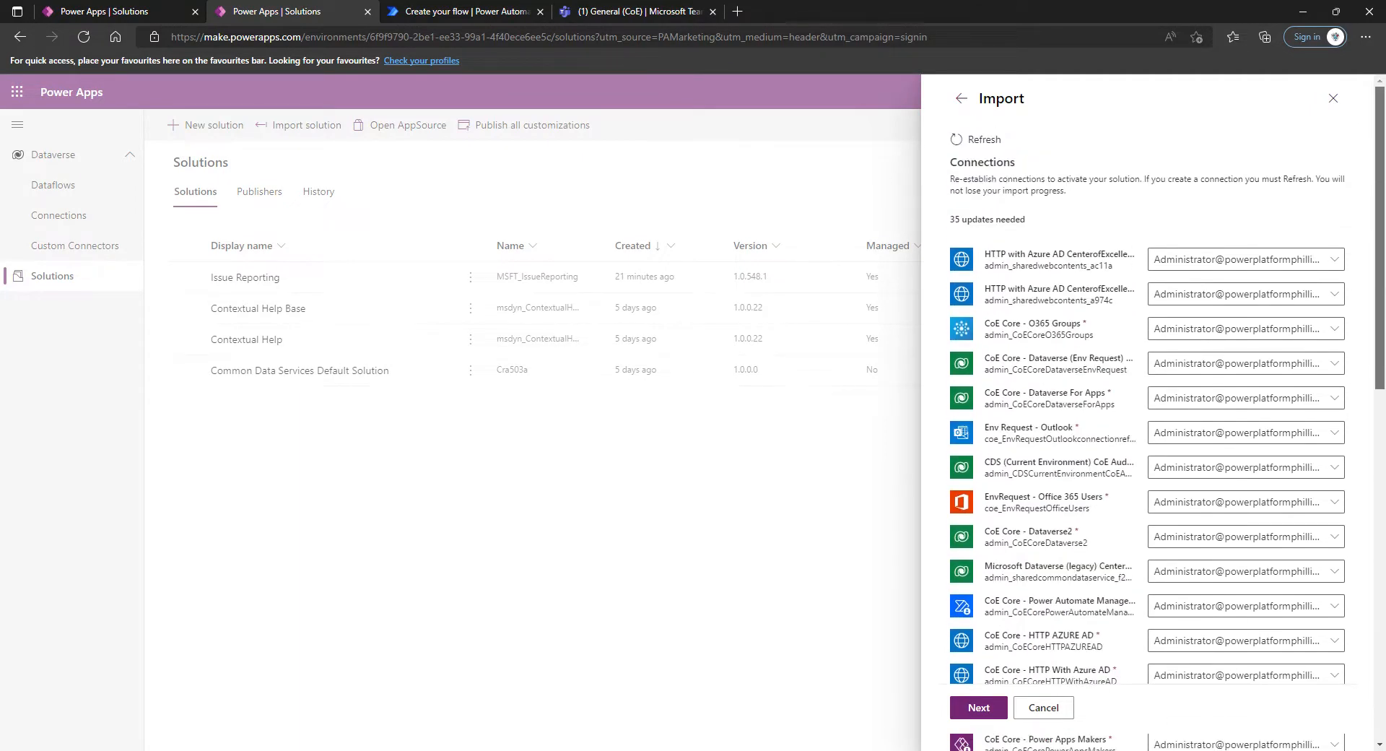
pyautogui.click(979, 140)
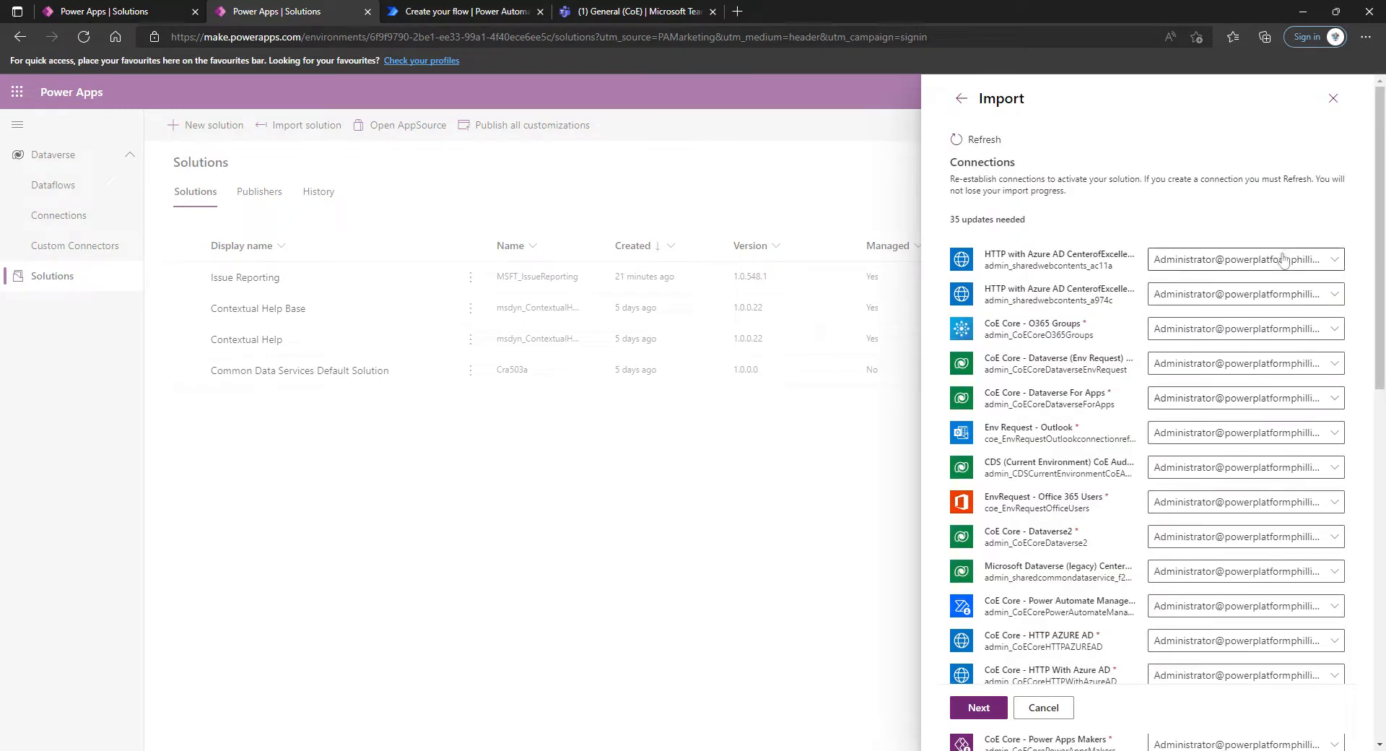
# Select the existing administrator connection for the two HTTP with Azure AD references and CoE Core - O365 Groups, and continue to the environment variables
pyautogui.click(1282, 261)
pyautogui.click(1265, 314)
pyautogui.click(1264, 298)
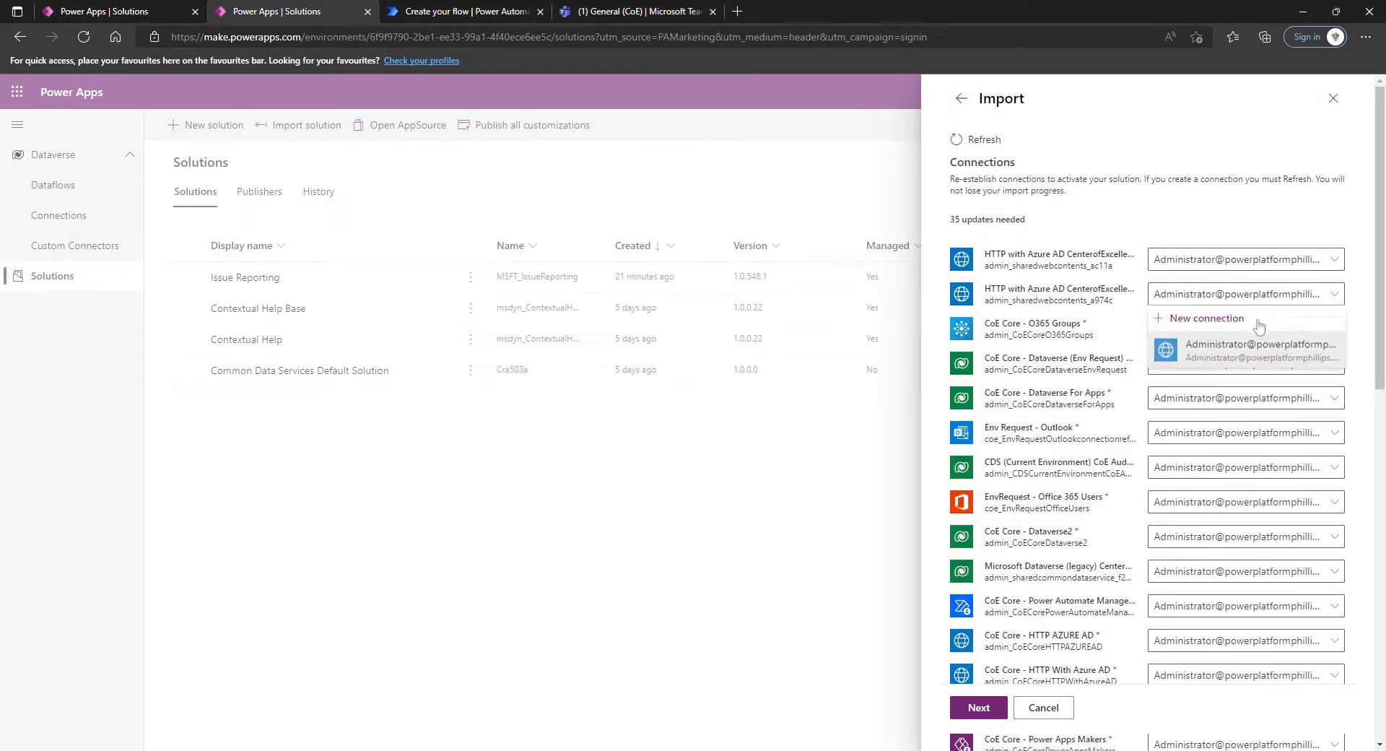
pyautogui.click(1248, 354)
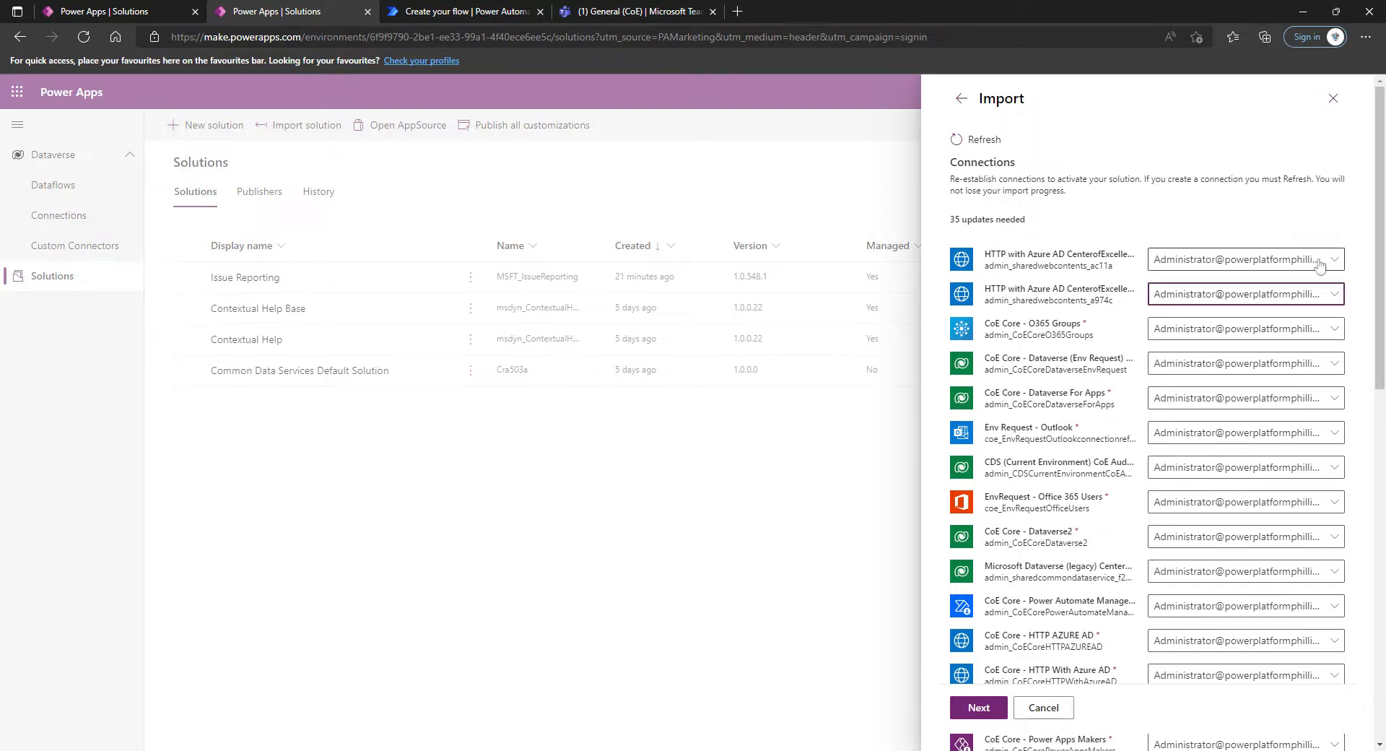
pyautogui.click(1313, 332)
pyautogui.click(1314, 390)
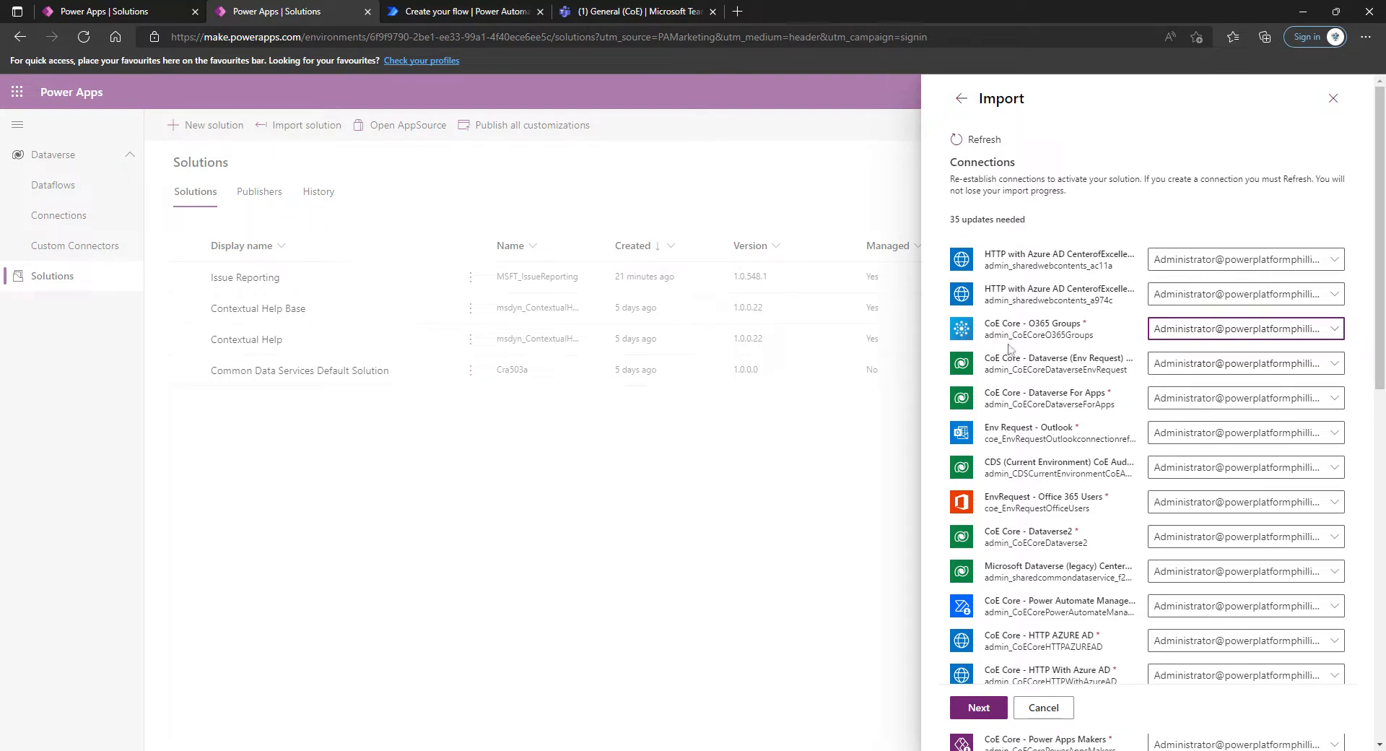
pyautogui.scroll(-3, 1032, 362)
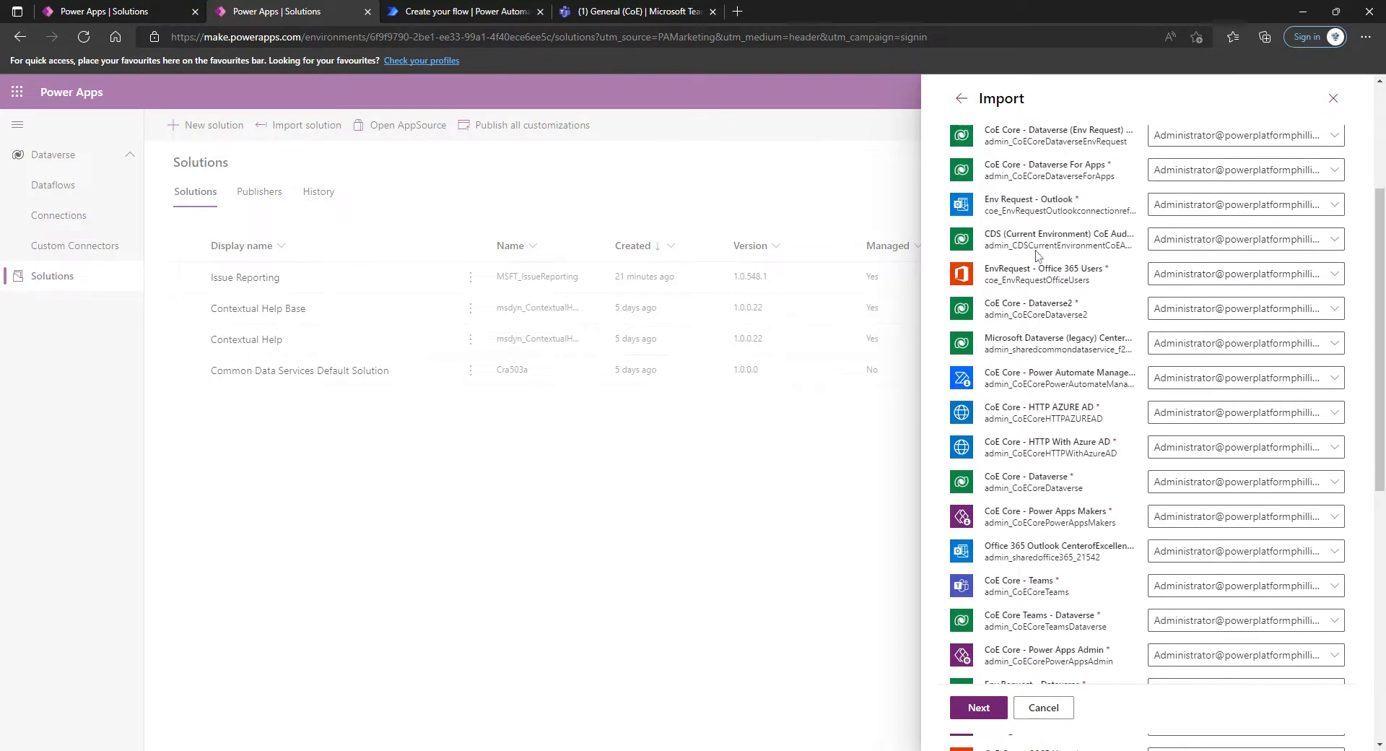
pyautogui.scroll(-7, 1032, 433)
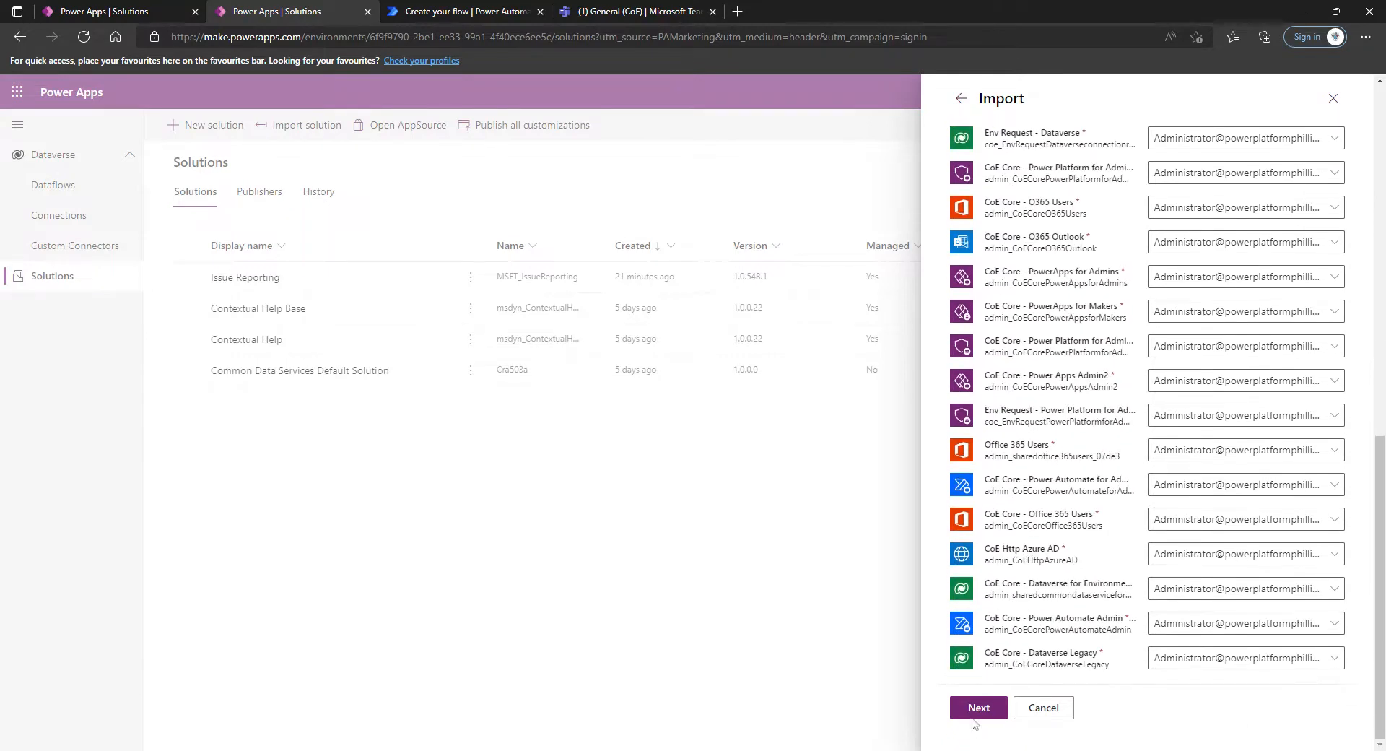
pyautogui.click(979, 707)
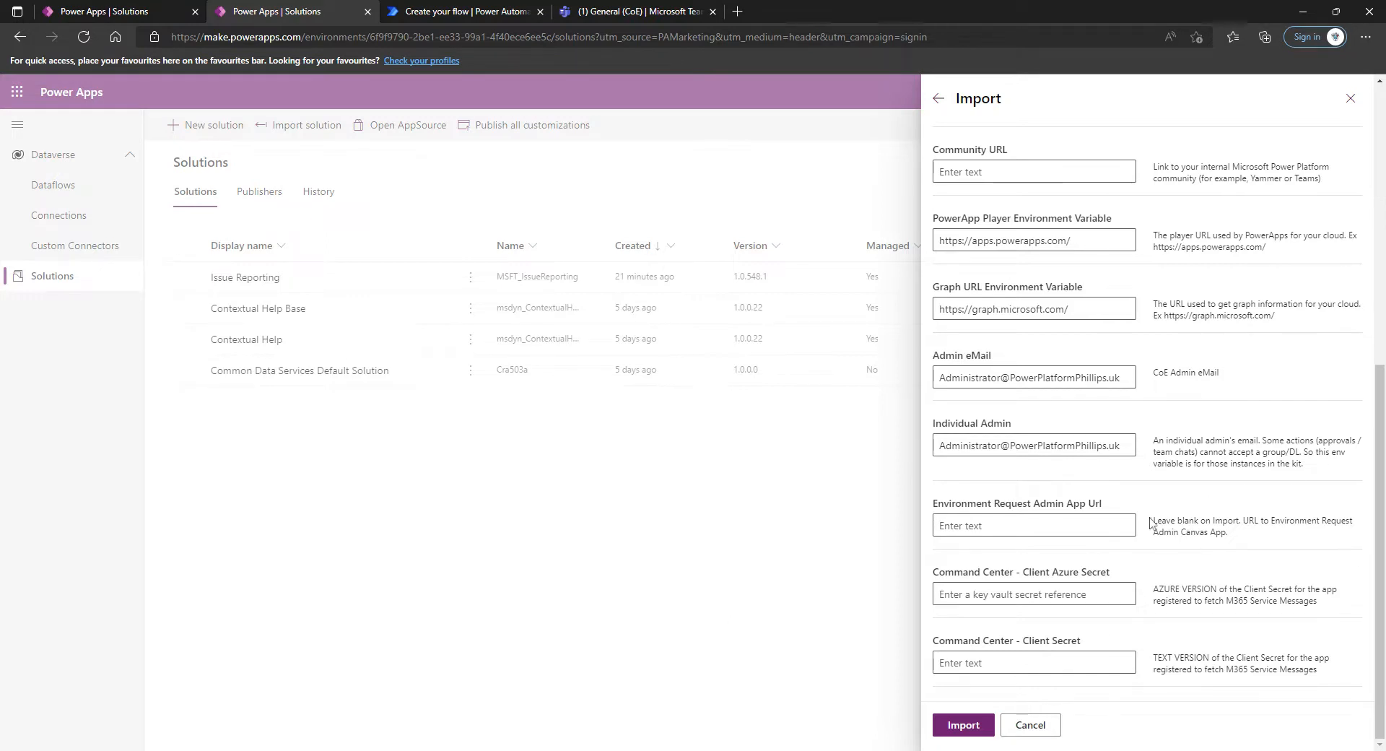
# Leave the Environment Request Admin App Url and both Command Center client secret fields blank and start the solution import
pyautogui.moveTo(1154, 521); pyautogui.dragTo(1265, 543)
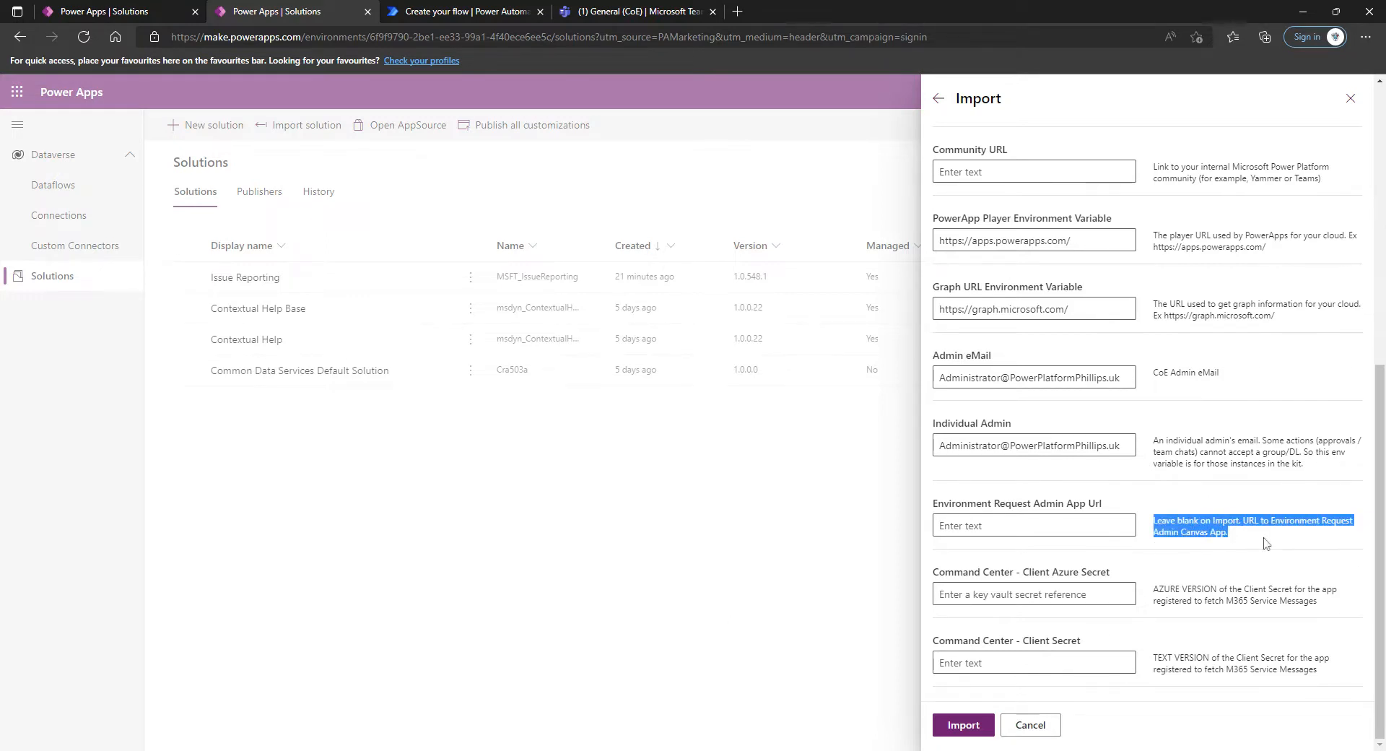
pyautogui.click(1177, 668)
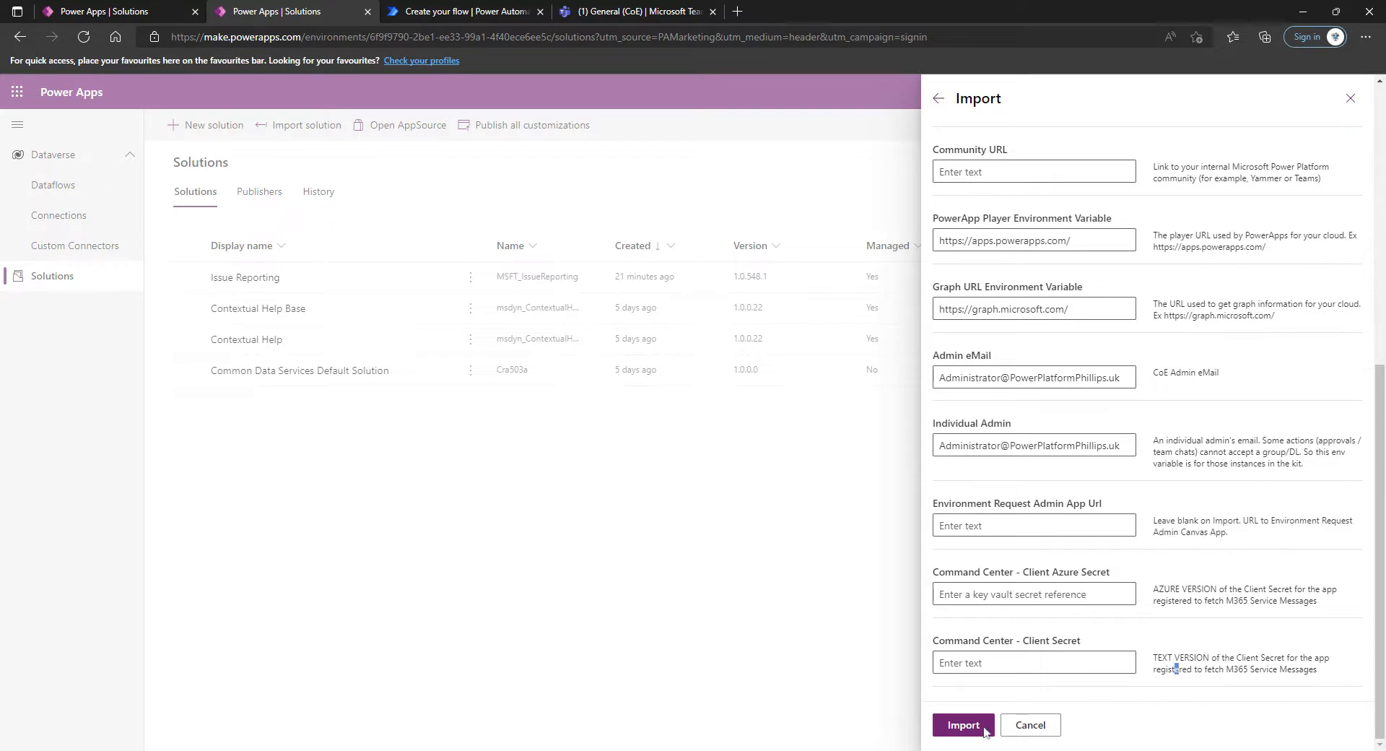
pyautogui.click(968, 735)
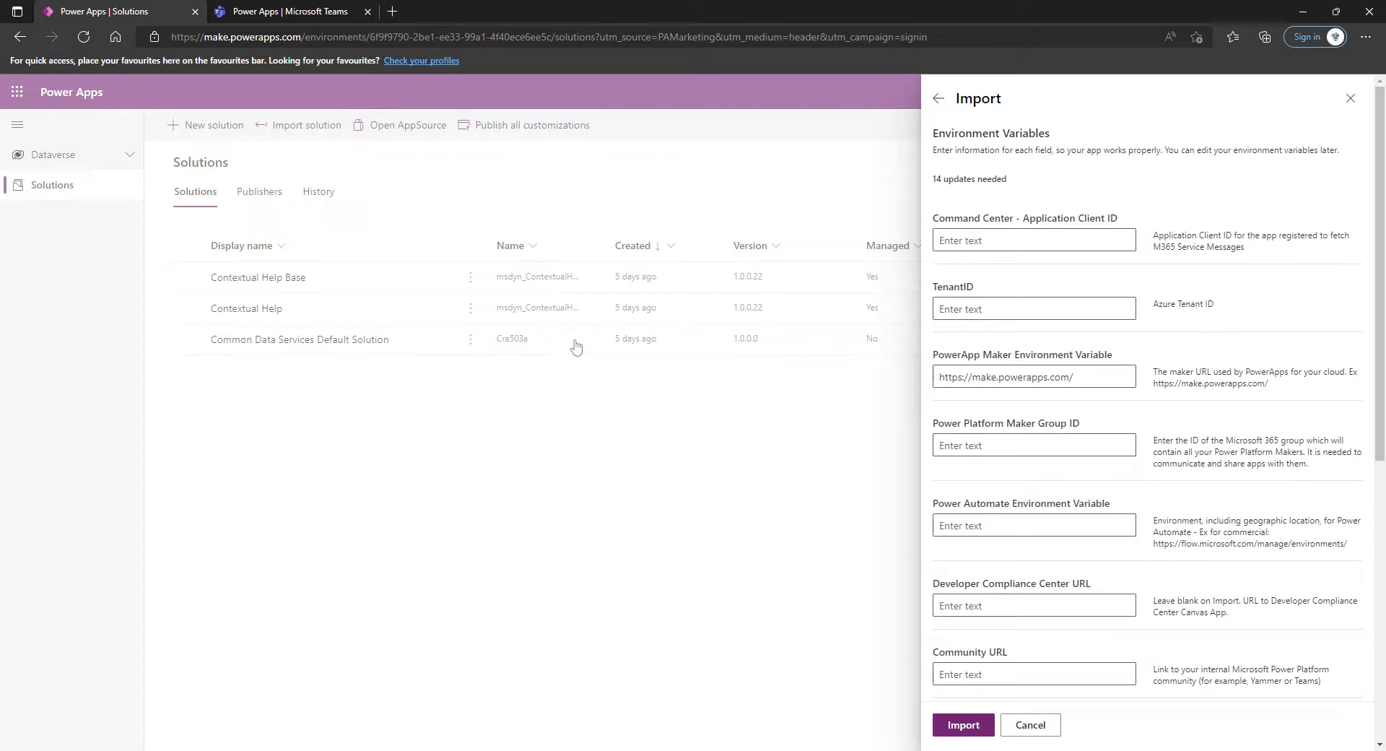
# Examine the environment variables requested for the import, including the TenantID, Power Platform Maker Group ID, Power Automate Environment Variable and Community URL
pyautogui.scroll(-1, 1147, 433)
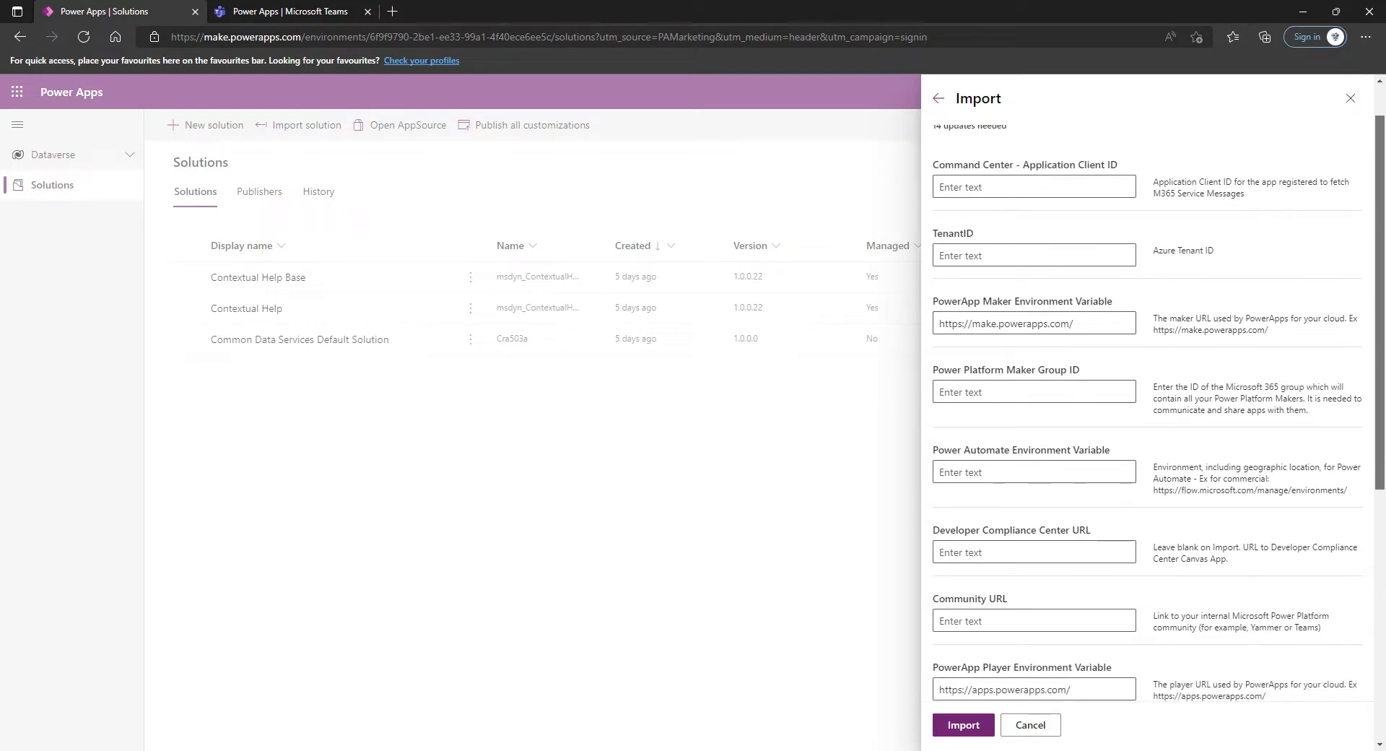
pyautogui.scroll(-1, 1148, 404)
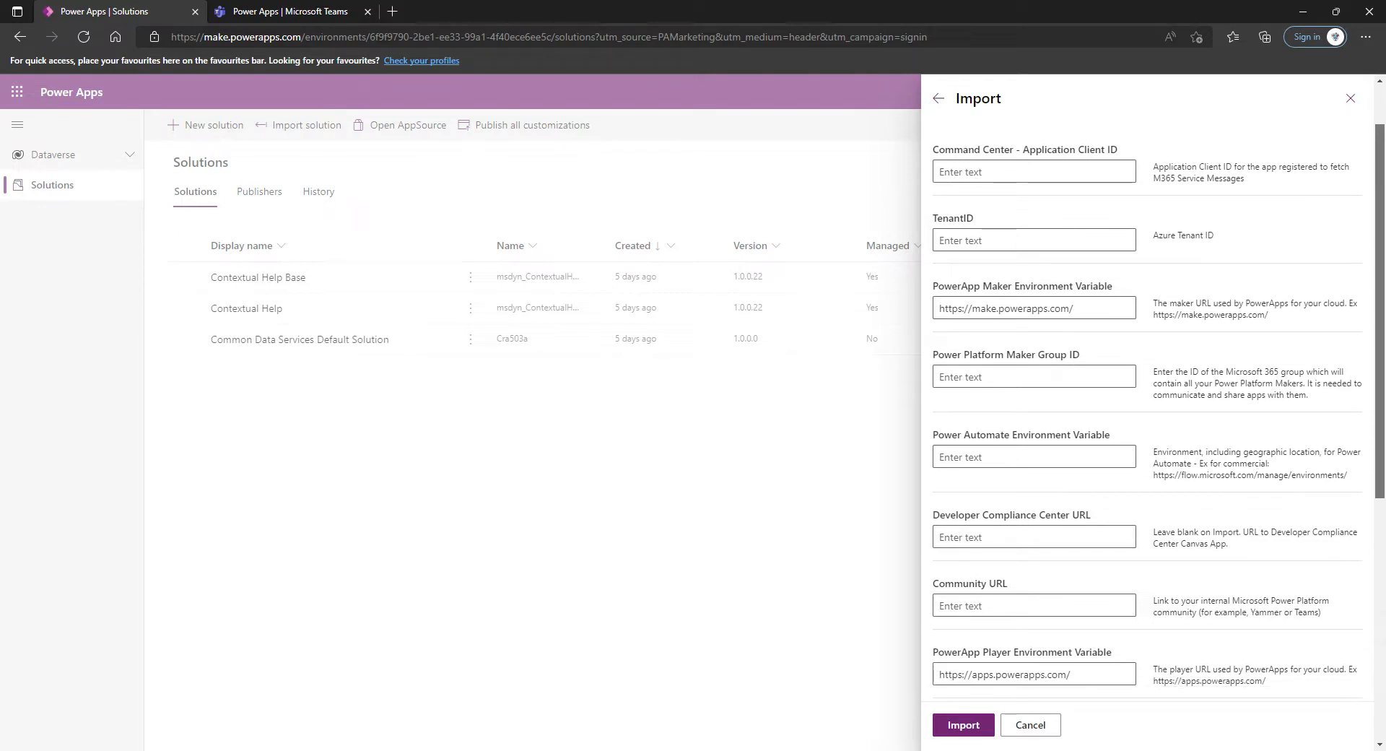
pyautogui.scroll(-1, 1148, 404)
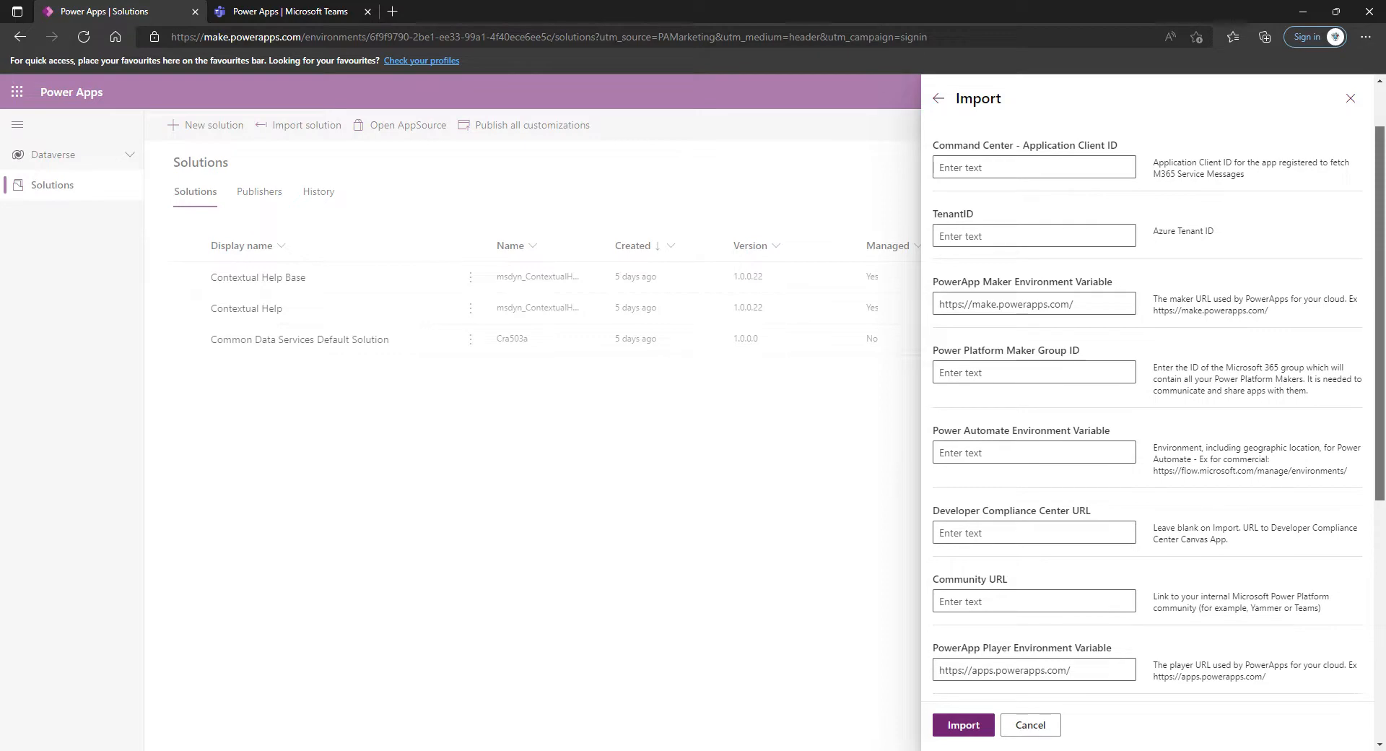
pyautogui.scroll(-1, 1382, 403)
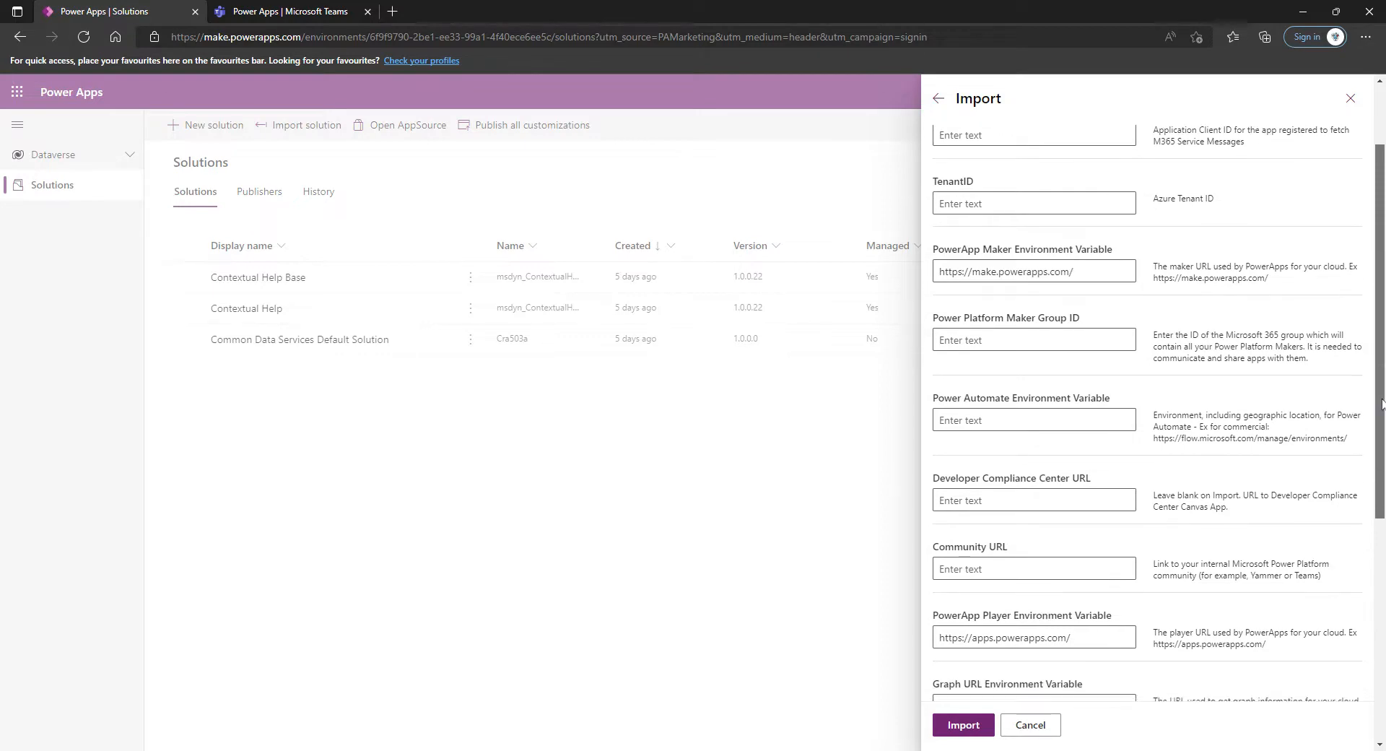
pyautogui.scroll(3, 1148, 412)
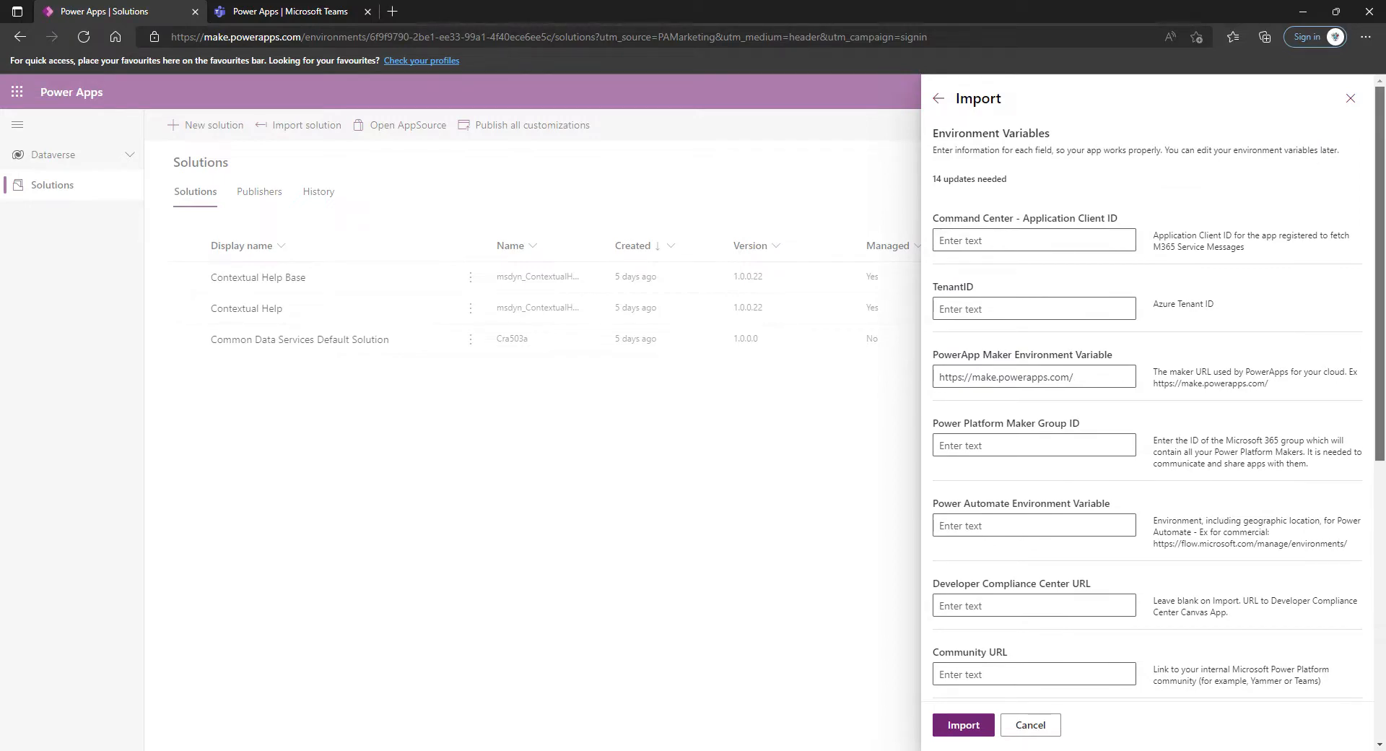
pyautogui.scroll(-5, 1380, 322)
pyautogui.scroll(5, 1381, 323)
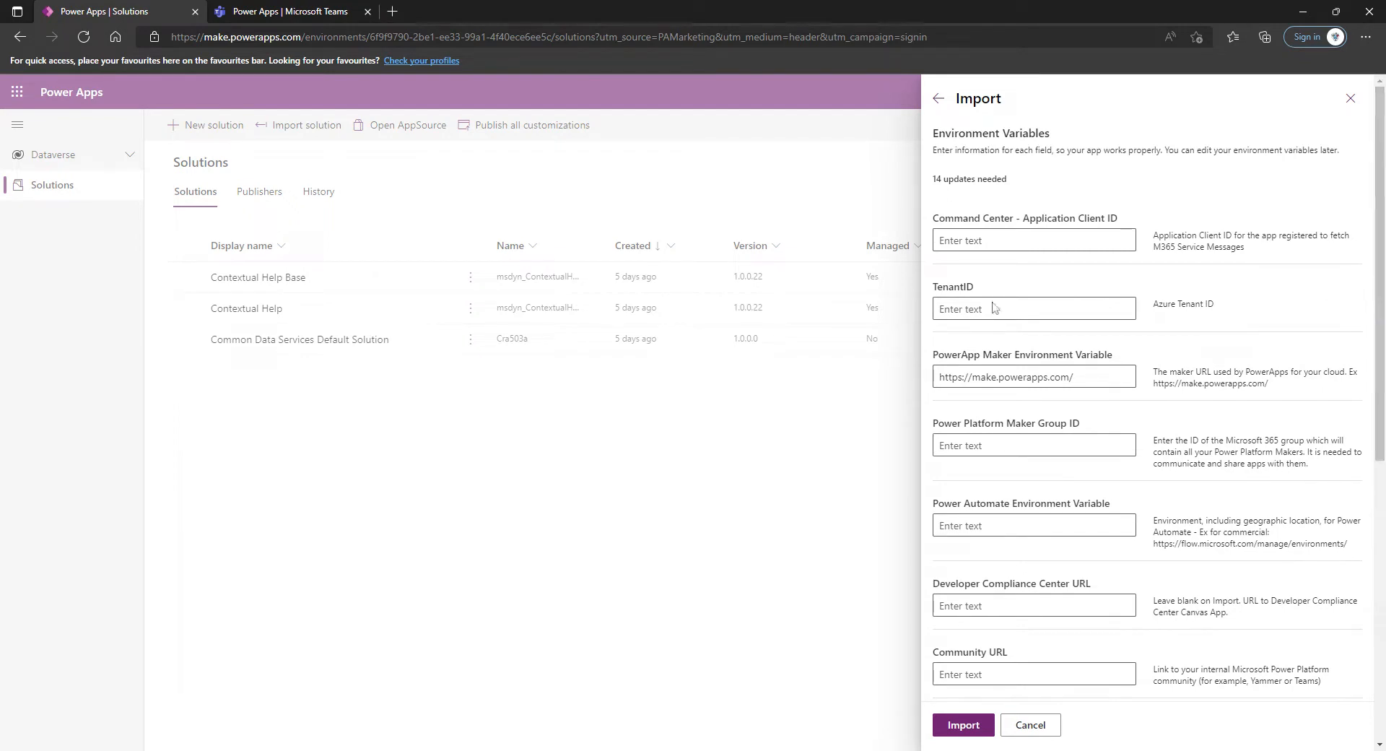
pyautogui.scroll(-1, 1222, 434)
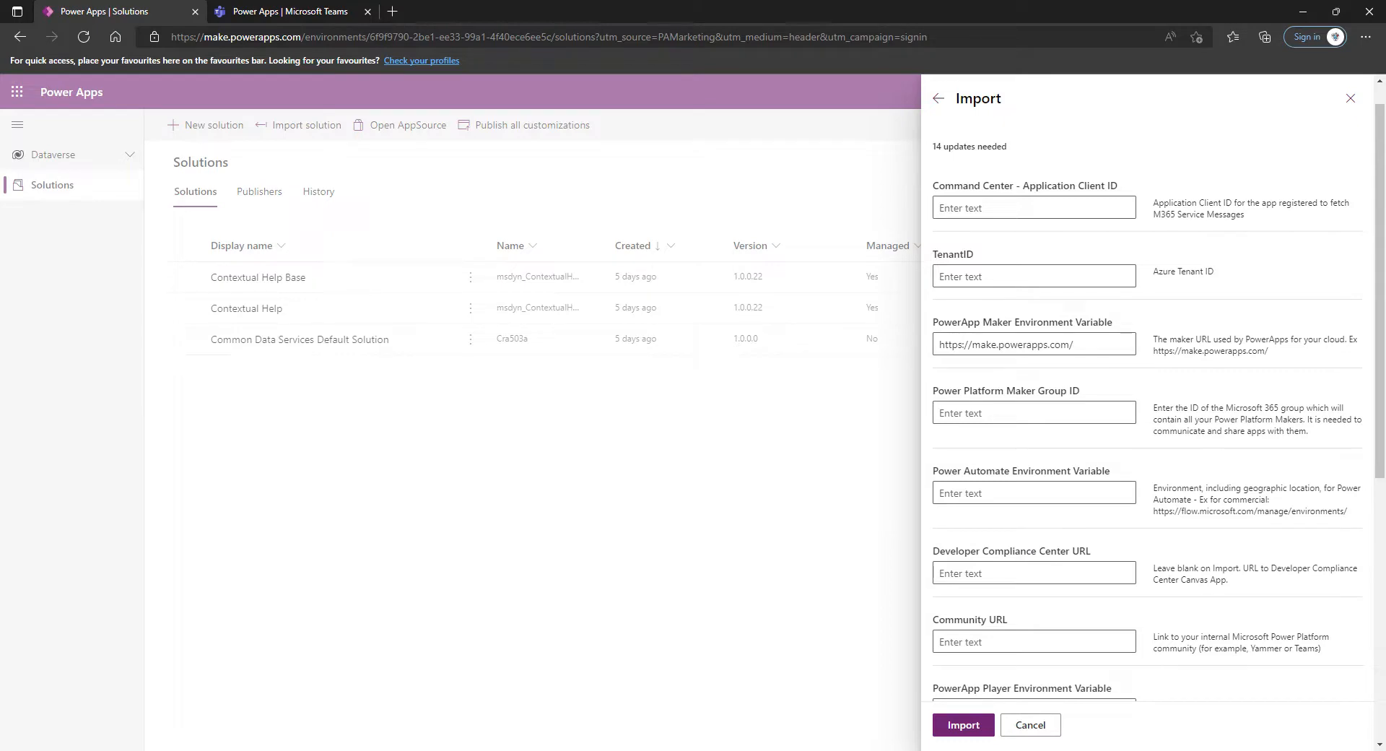
pyautogui.scroll(-2, 1160, 329)
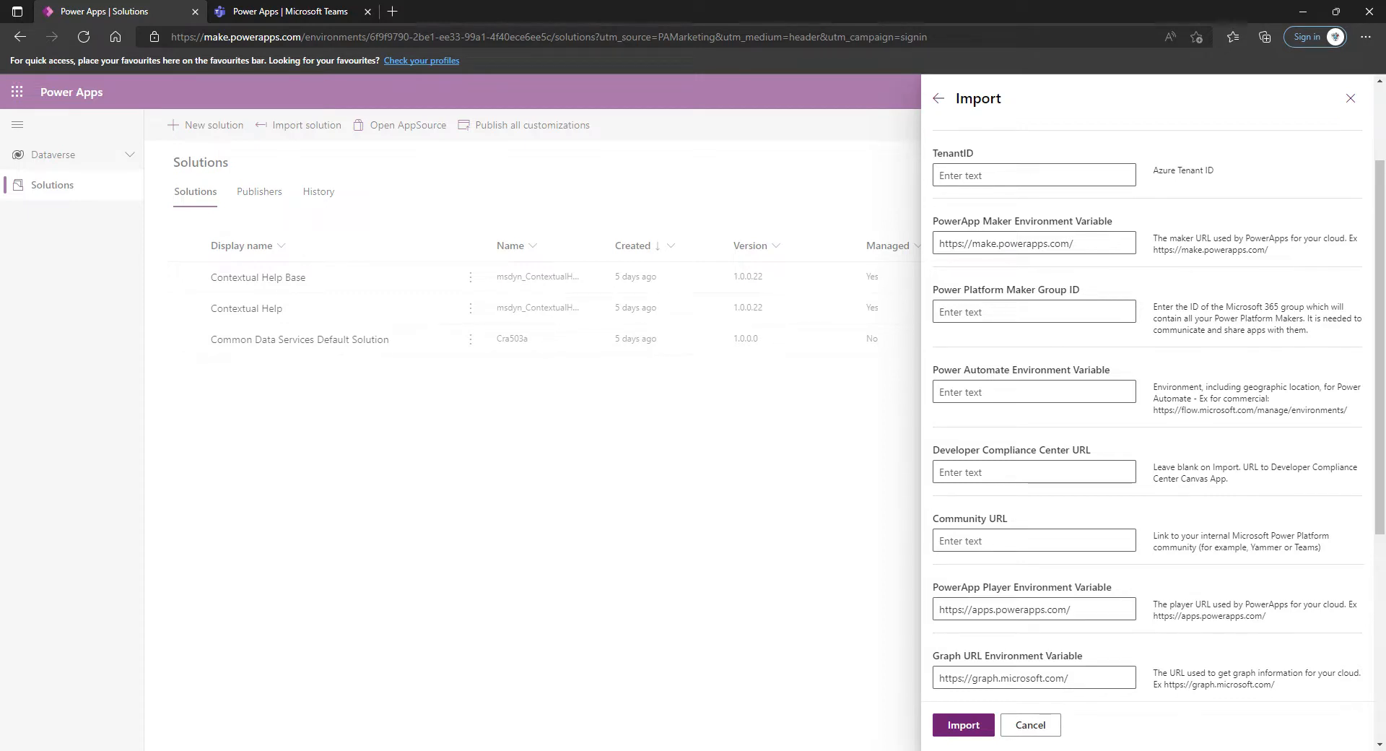
pyautogui.scroll(-1, 986, 296)
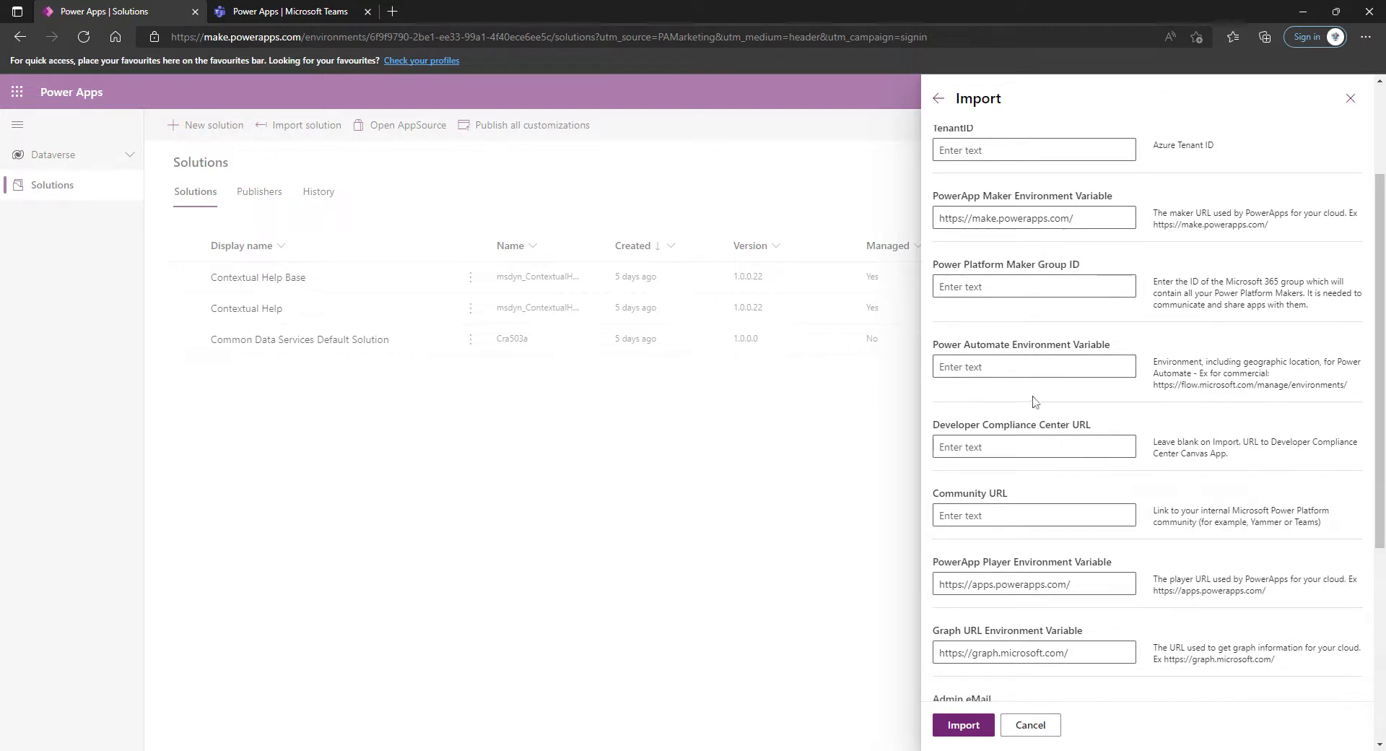
# Keep the prefilled URLs and admin e-mail values, leave all other environment variables blank, and import the solution
pyautogui.scroll(-3, 1037, 401)
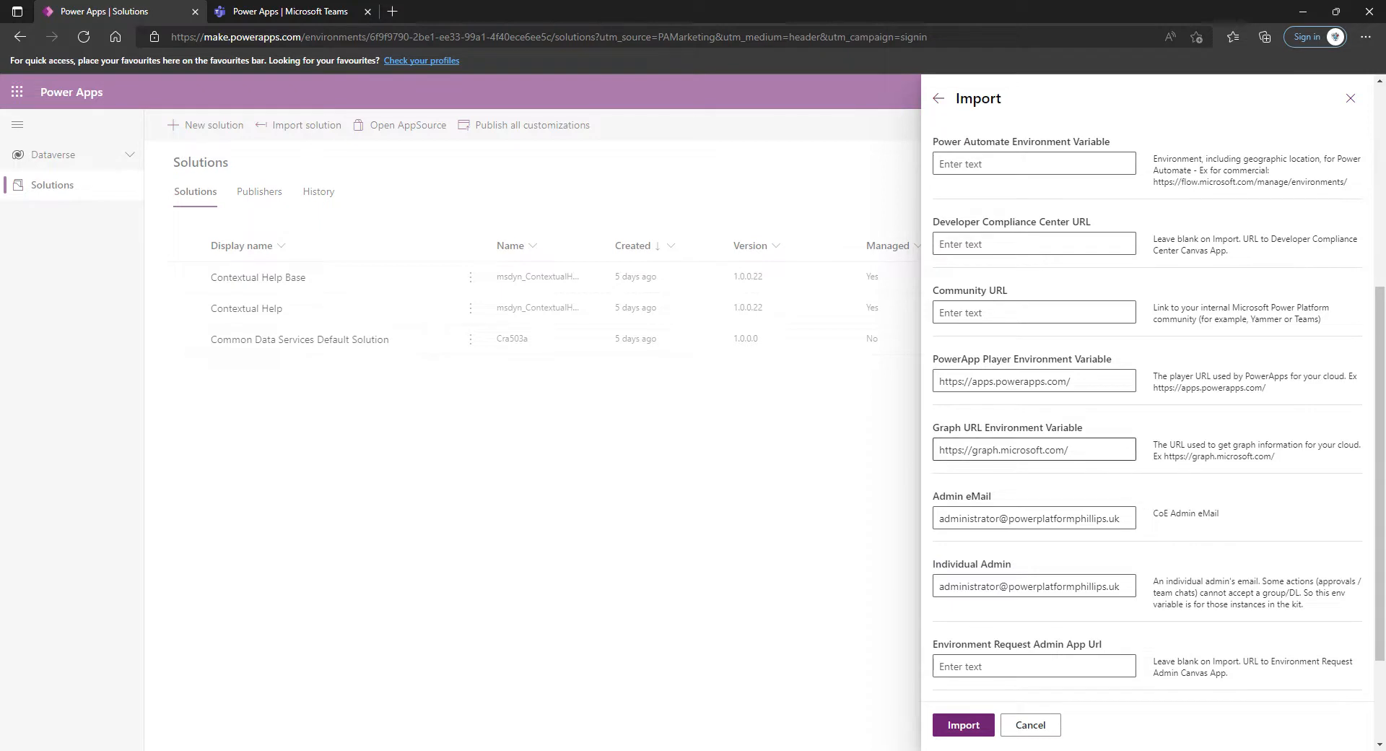
pyautogui.scroll(-2, 1073, 409)
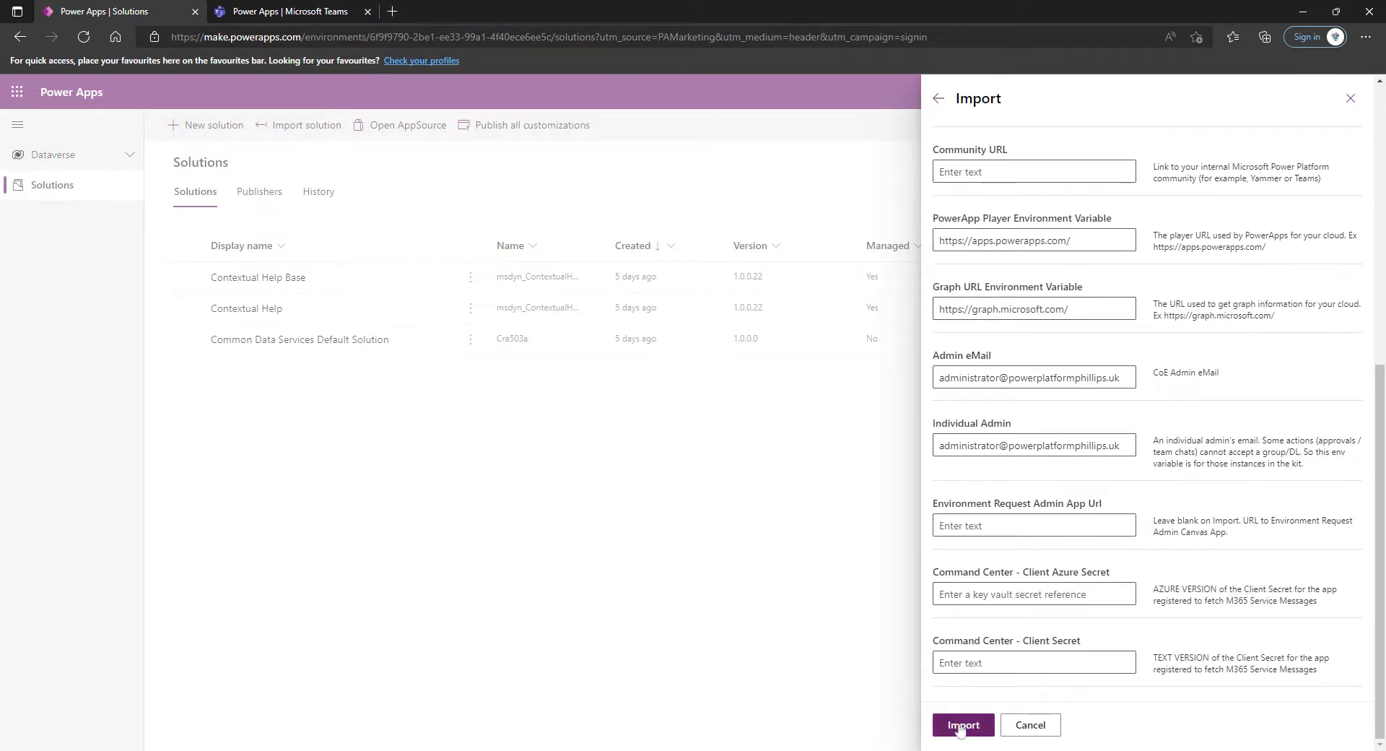
pyautogui.click(962, 725)
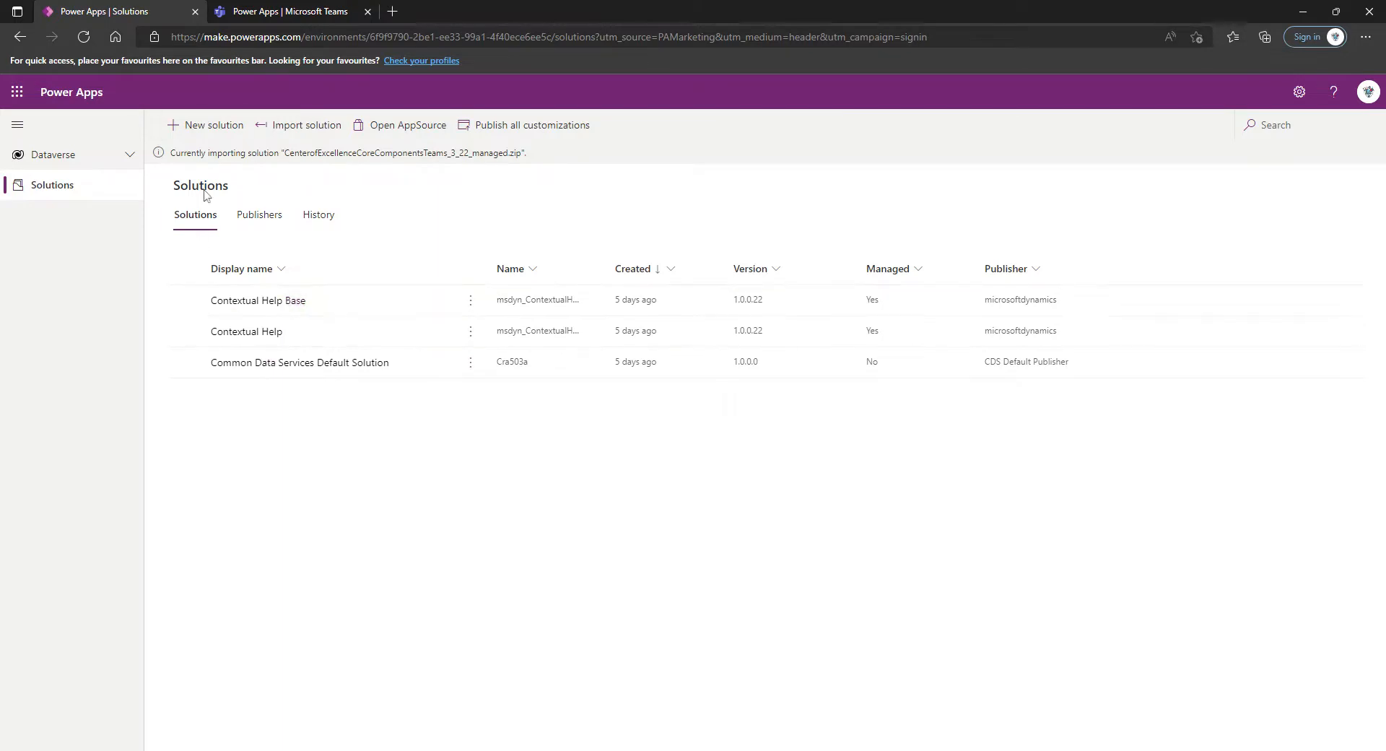
# Check the import's progress in the solution history and the CoE team's Power Apps page in Microsoft Teams, and return to the solutions list
pyautogui.click(84, 37)
pyautogui.click(316, 213)
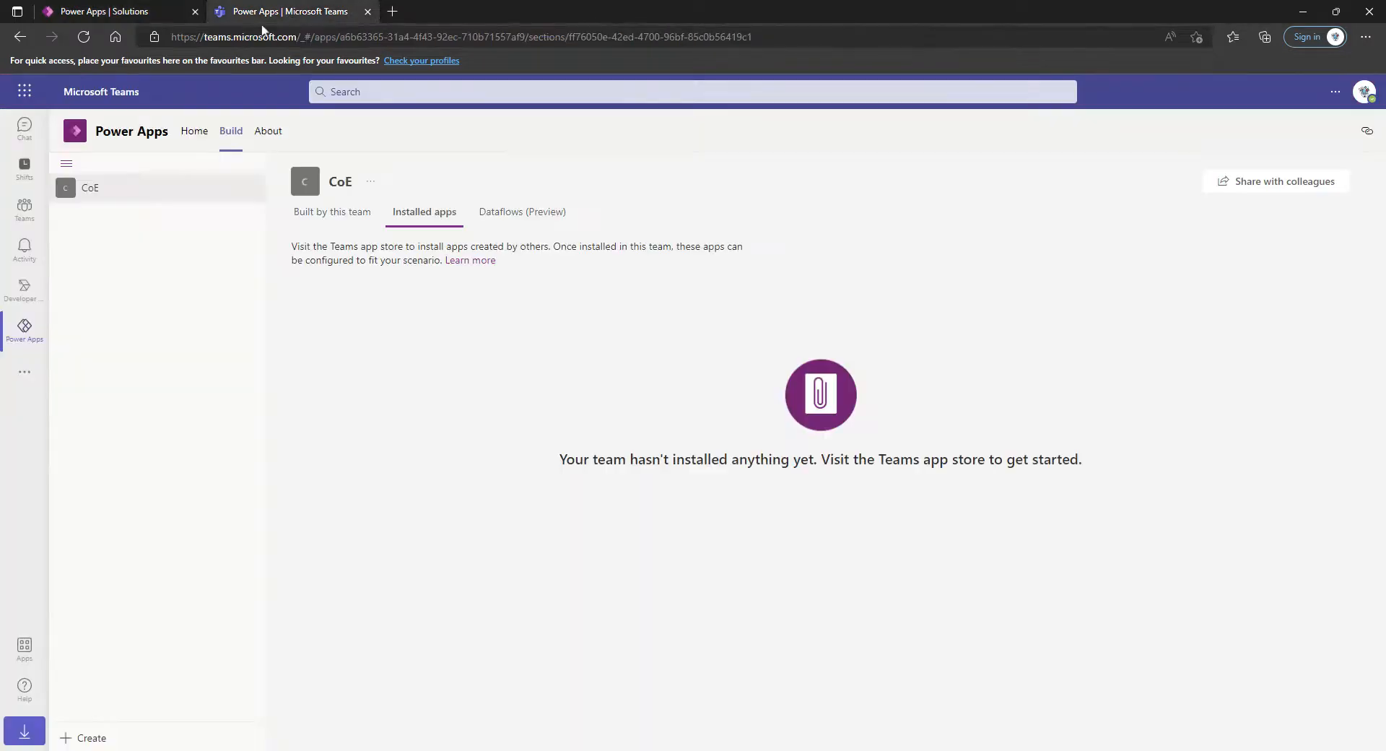
pyautogui.click(289, 12)
pyautogui.click(177, 10)
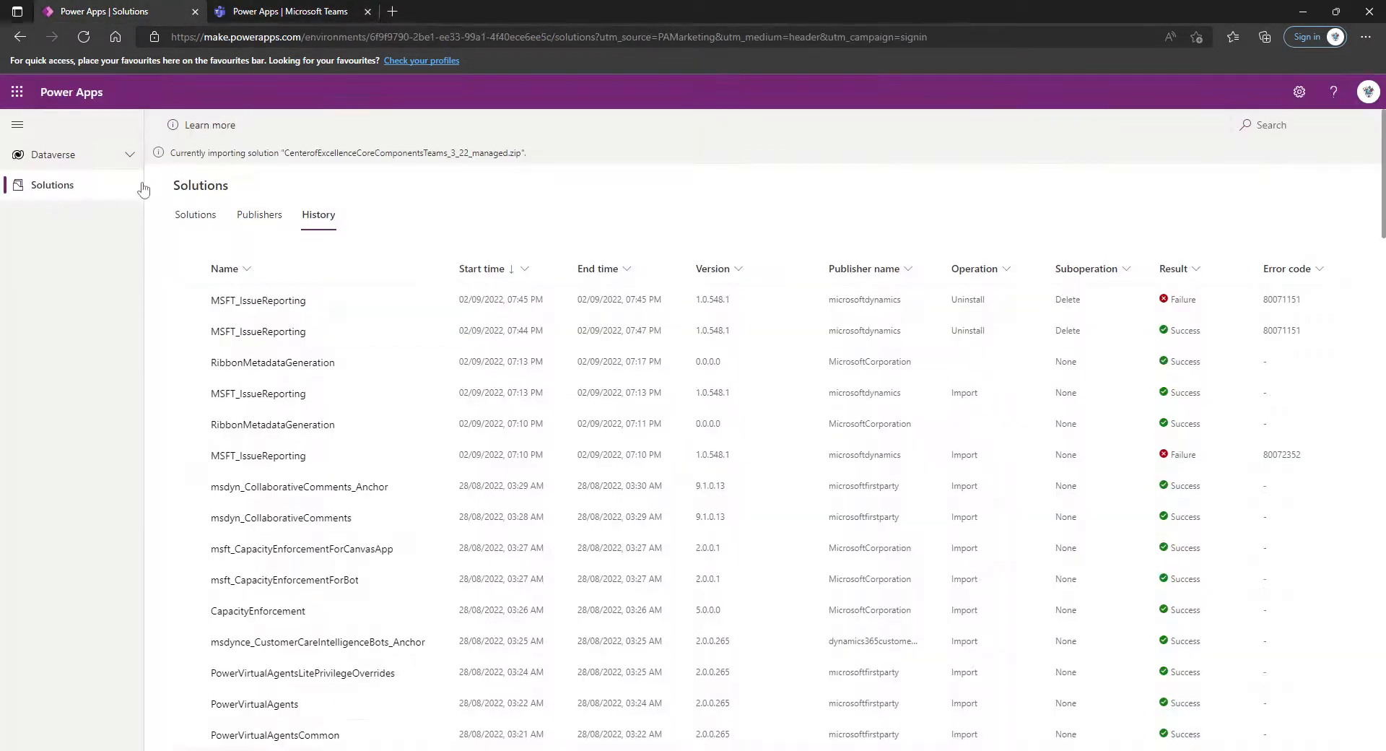
pyautogui.click(203, 229)
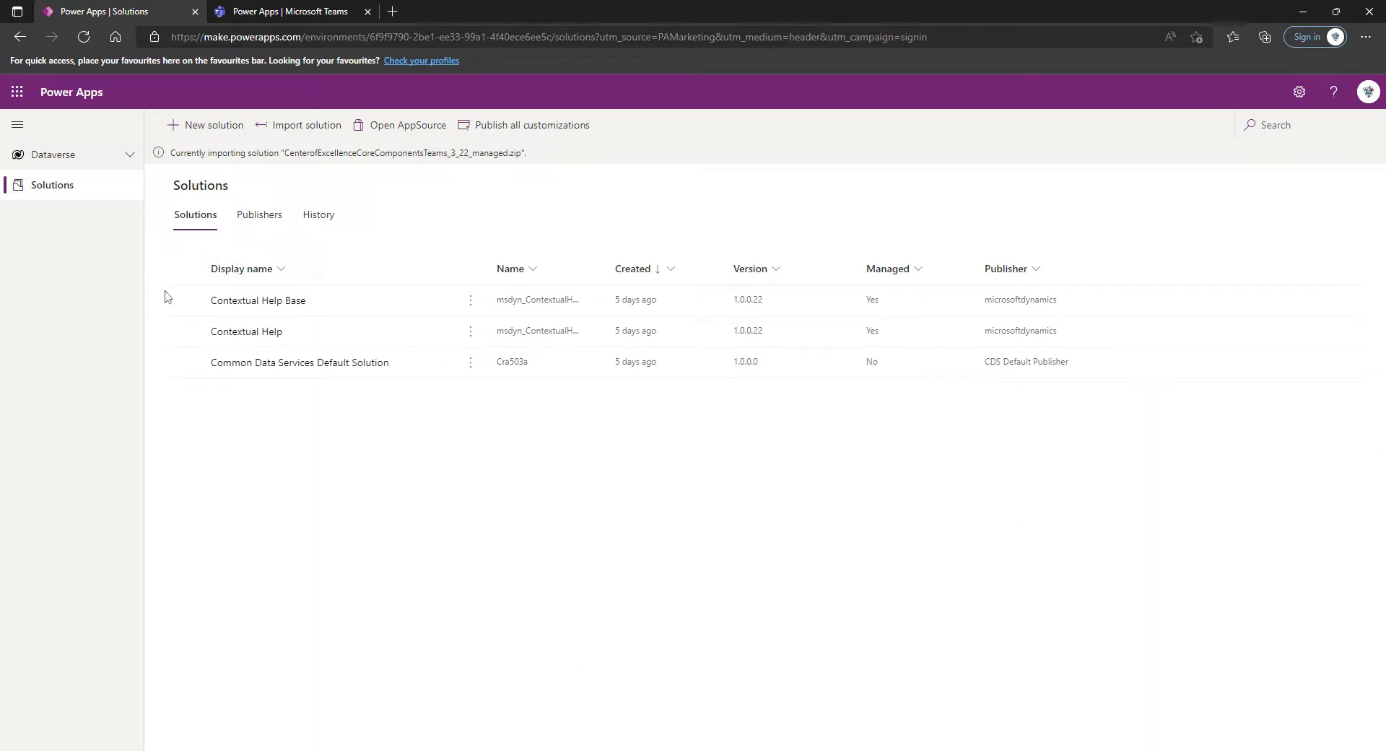